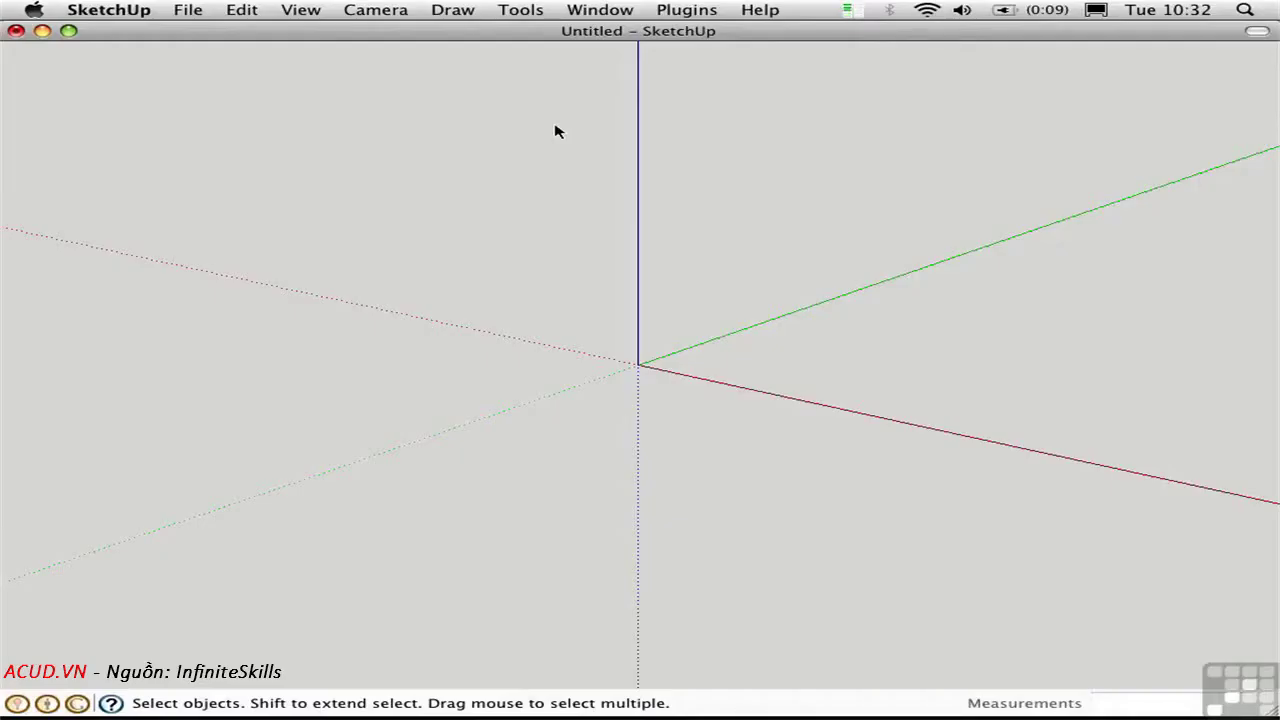
Enable the Double Line extension in the SketchUp preferences
left_click(110, 10)
left_click(116, 60)
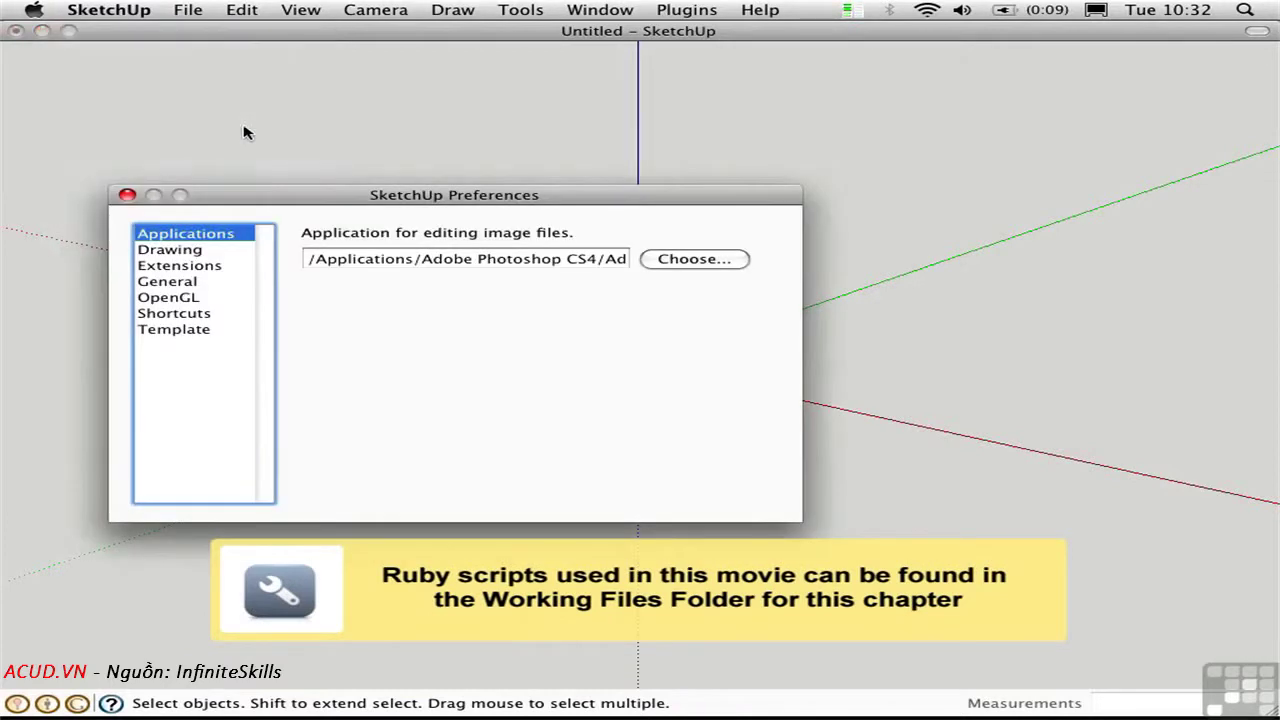
left_click(214, 268)
scroll(740, 240, "down", 2)
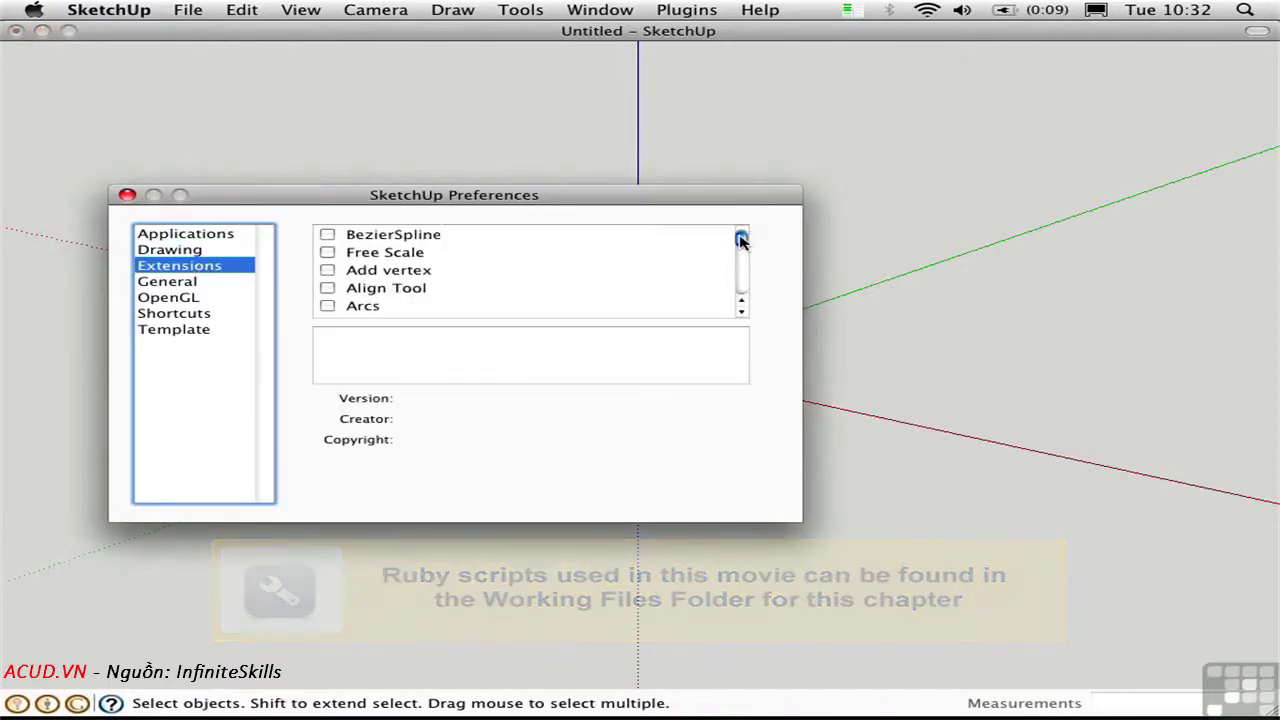
scroll(740, 240, "down", 5)
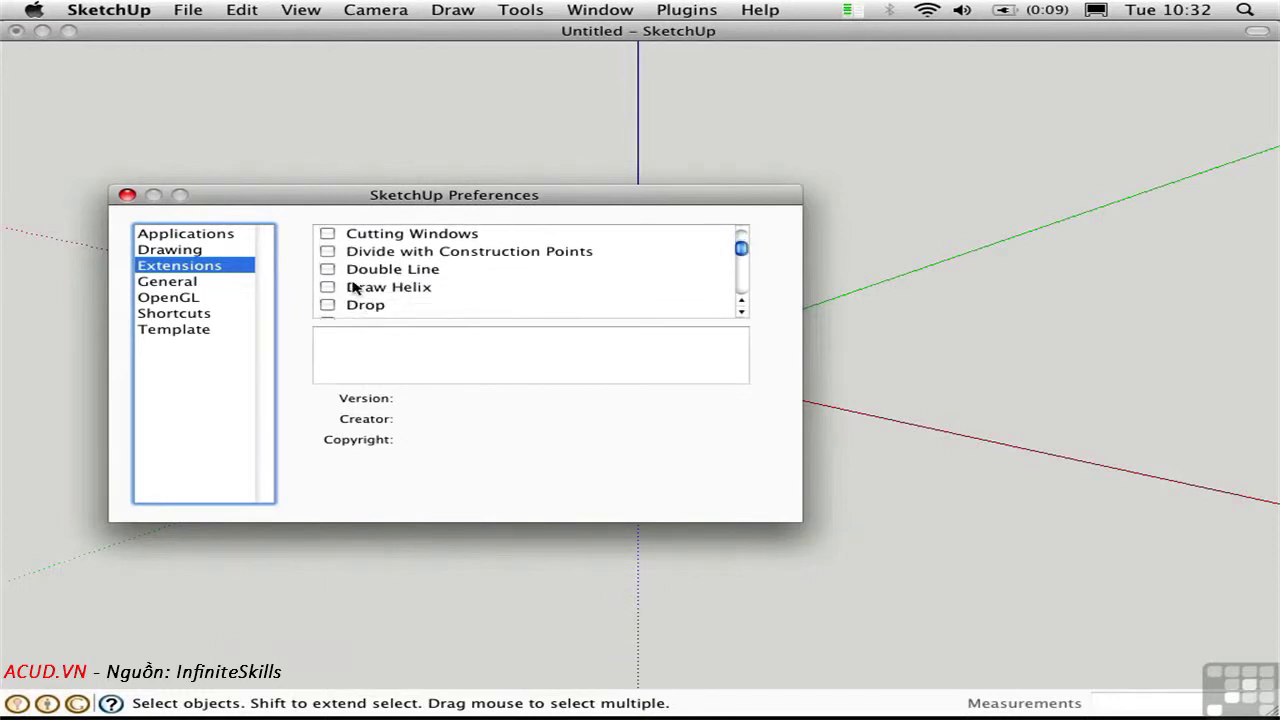
left_click(372, 270)
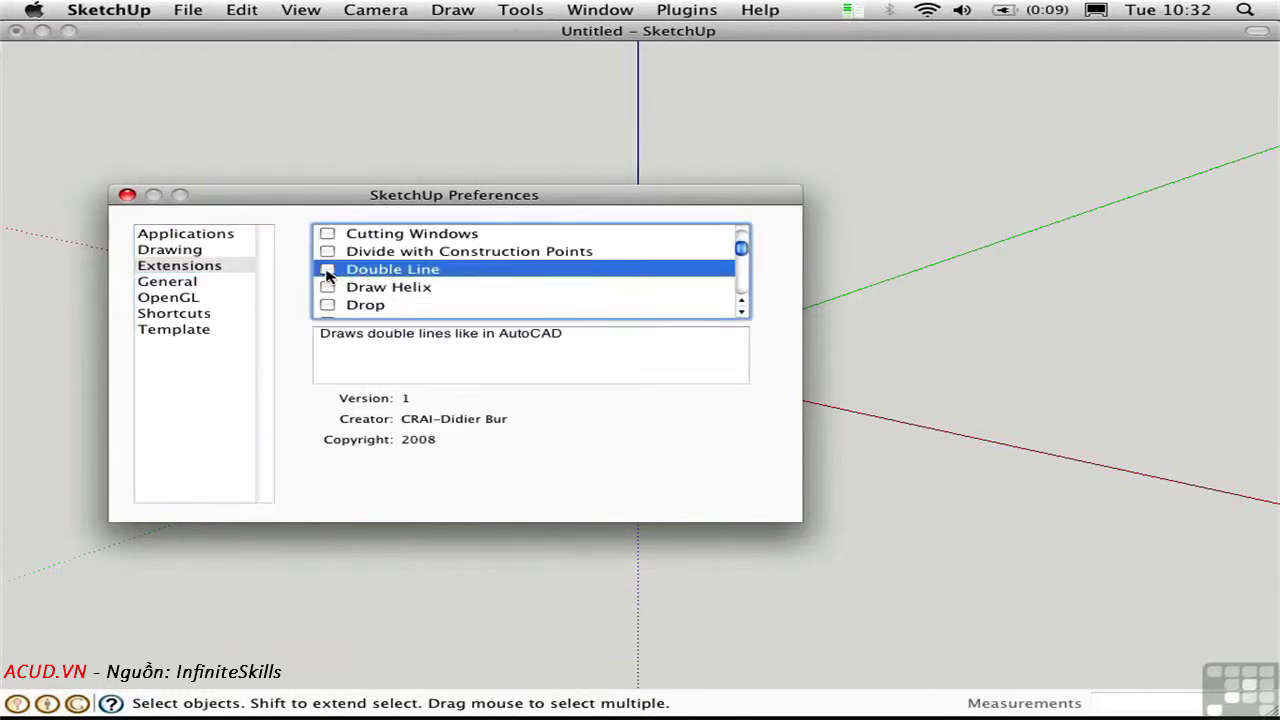
left_click(327, 269)
Enable the Windowizer extension and close the preferences
left_click_drag(745, 258, 742, 281)
left_click(395, 286)
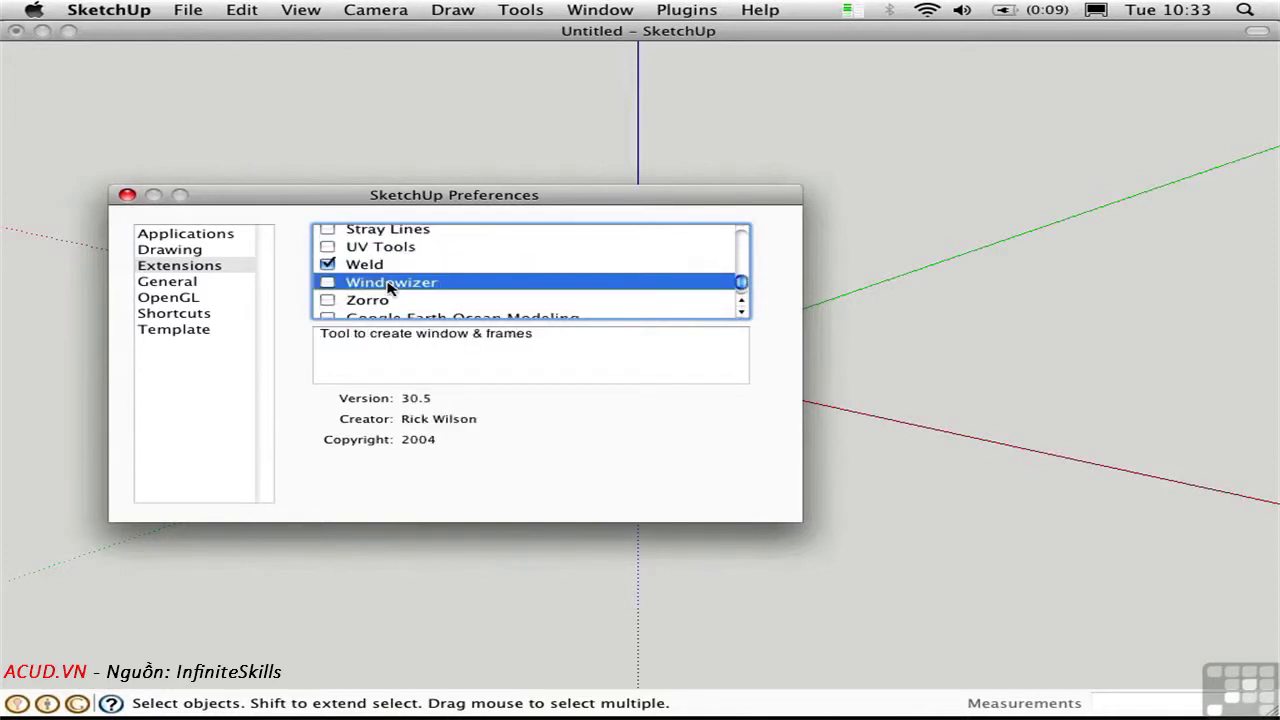
left_click(327, 283)
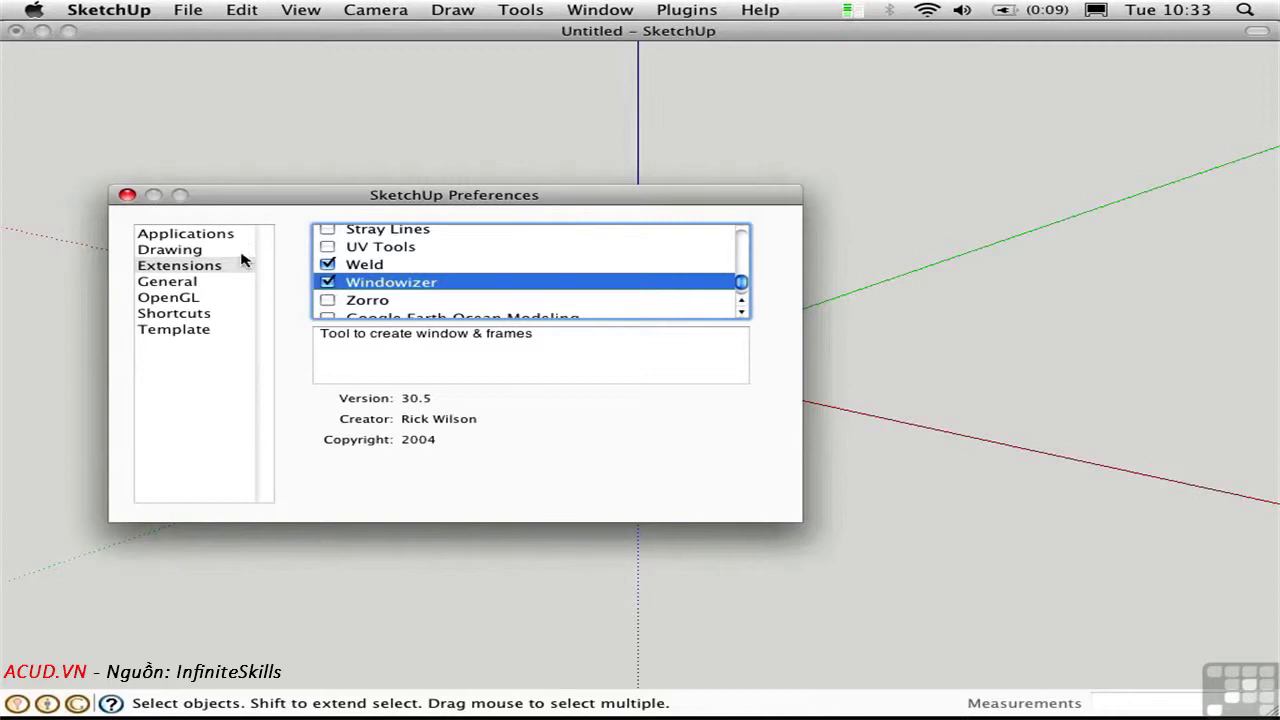
left_click(127, 196)
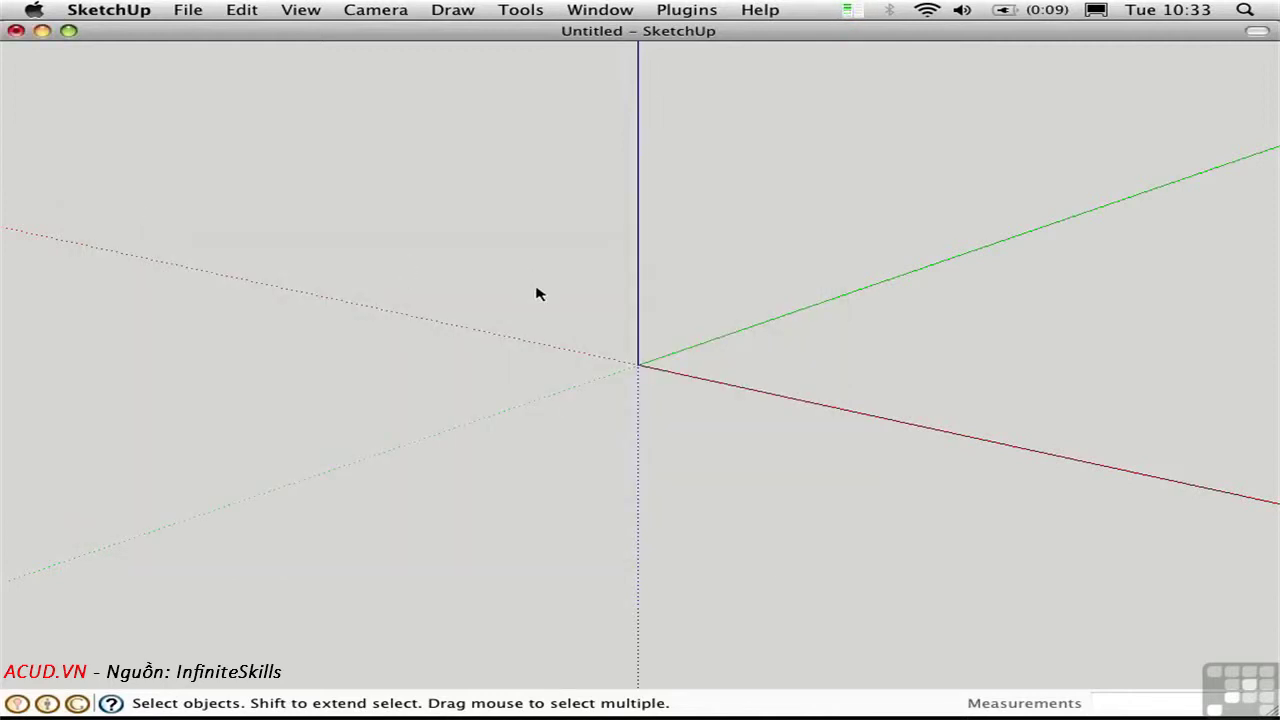
Start the Double line tool with Center justification, caps at Start, draw axis Yes and draw face No
left_click(446, 12)
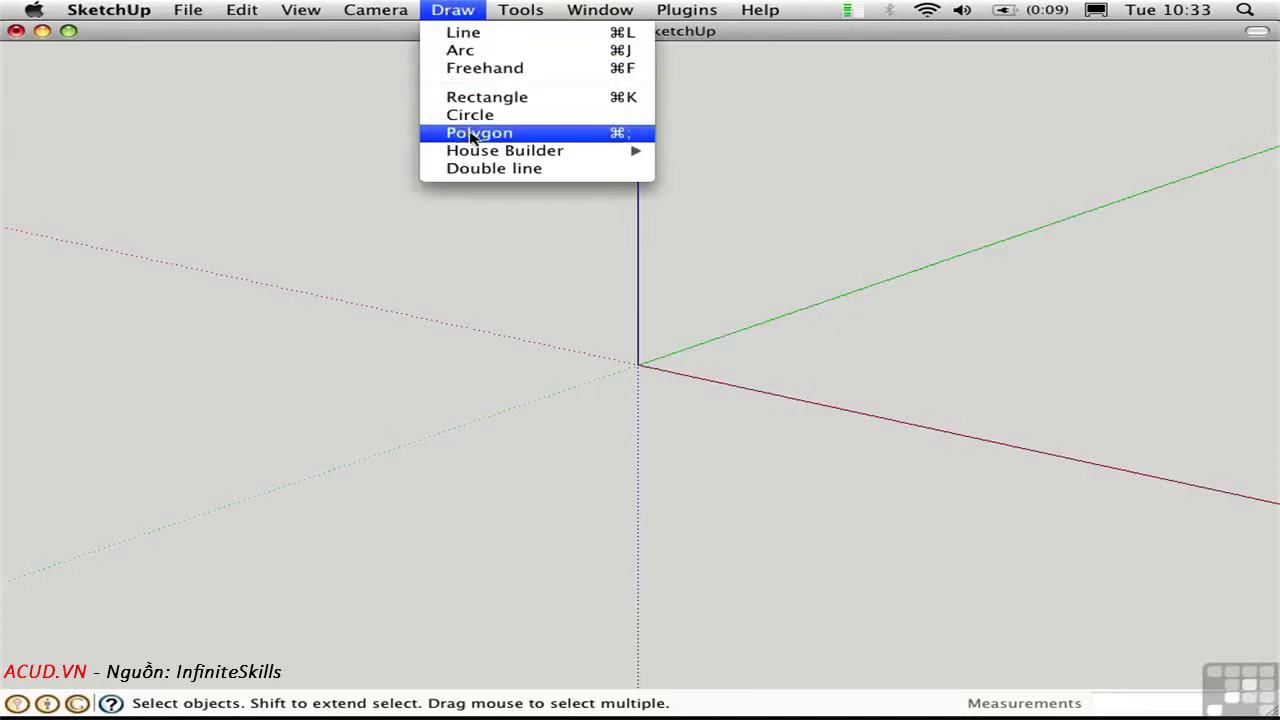
left_click(477, 172)
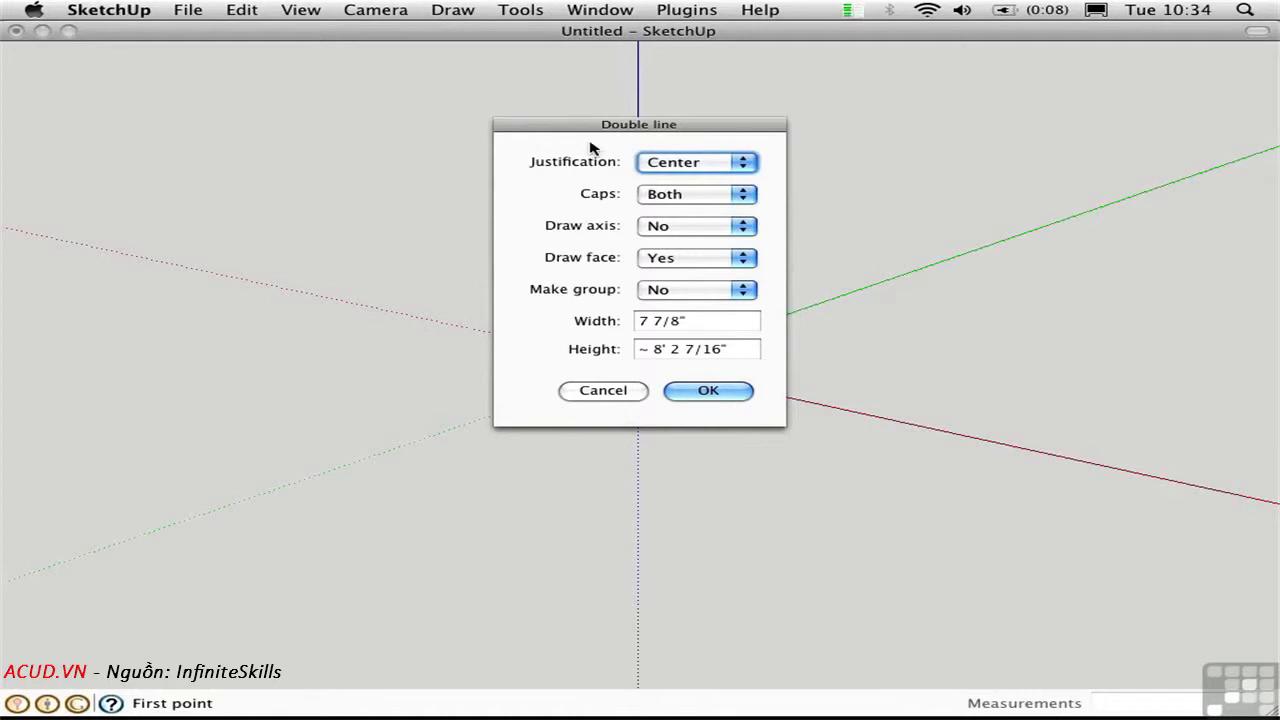
left_click(706, 166)
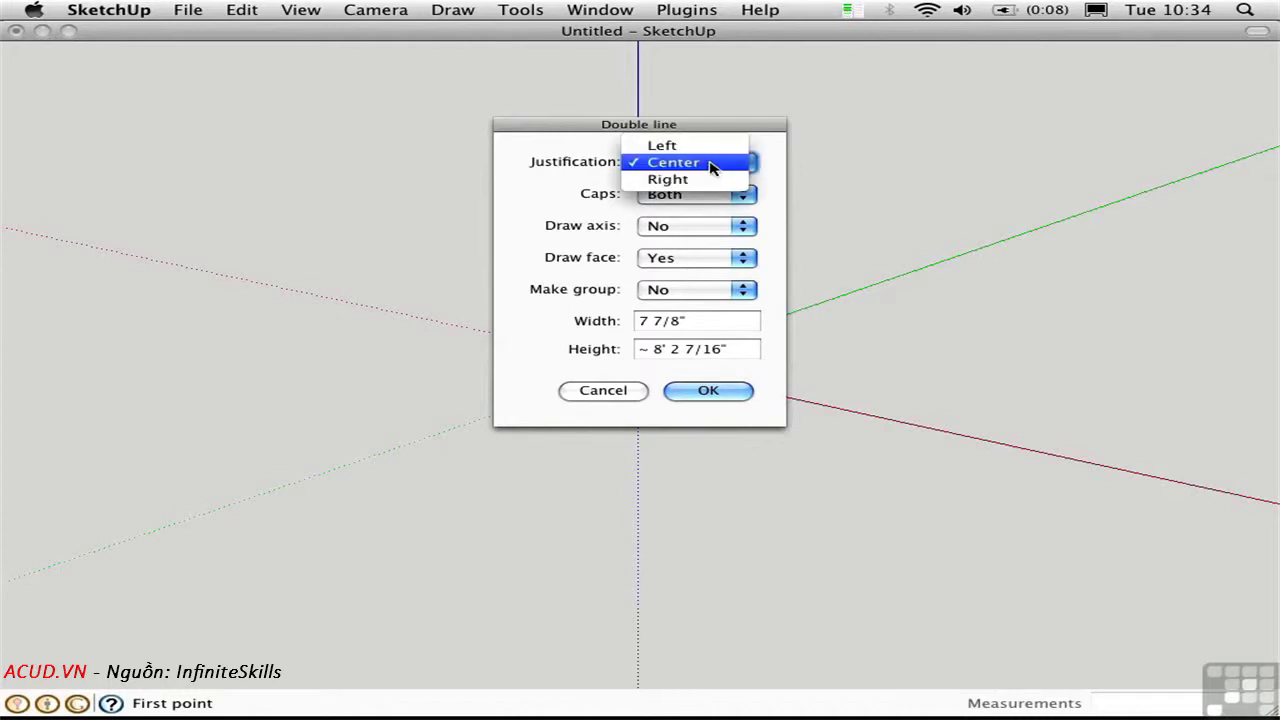
left_click(711, 166)
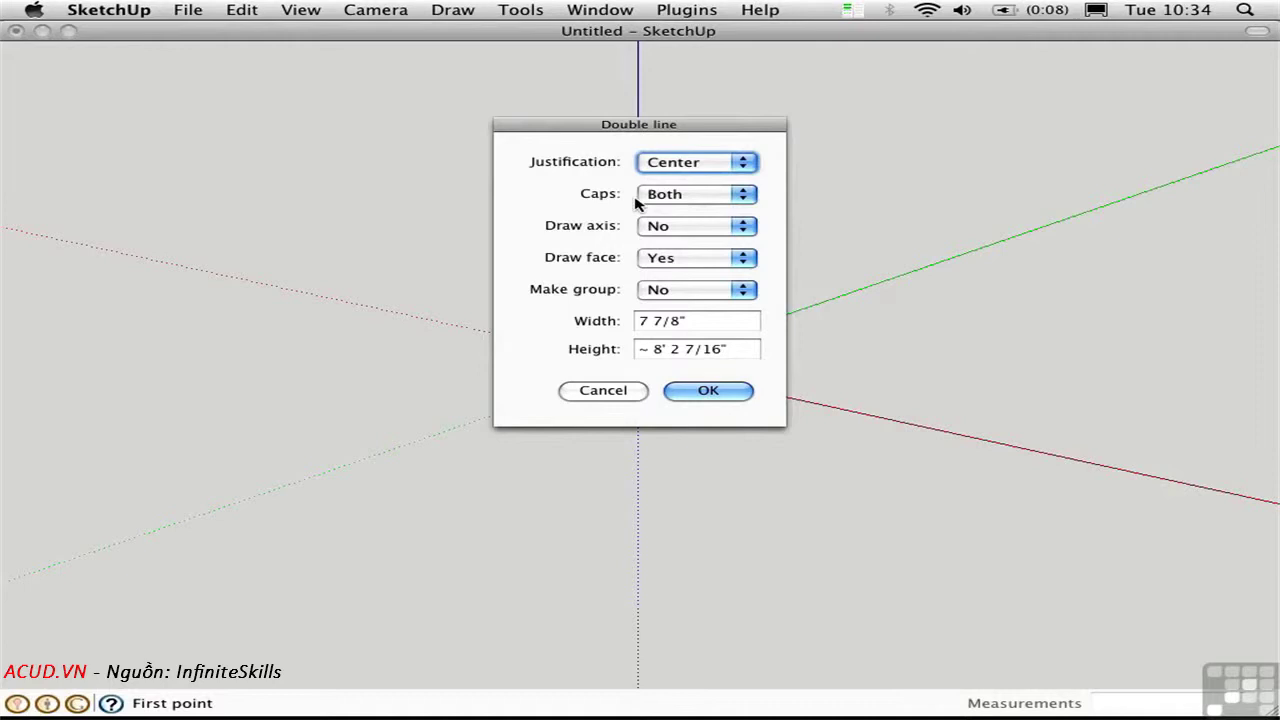
left_click(703, 198)
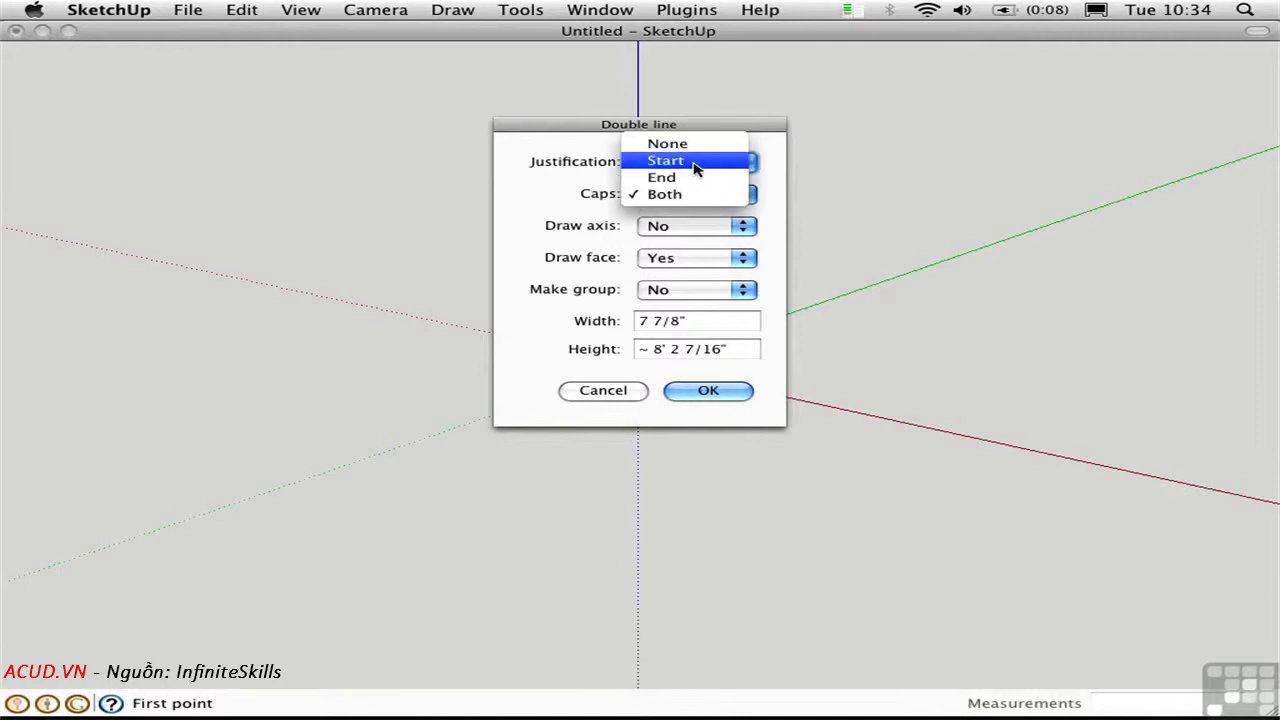
left_click(690, 162)
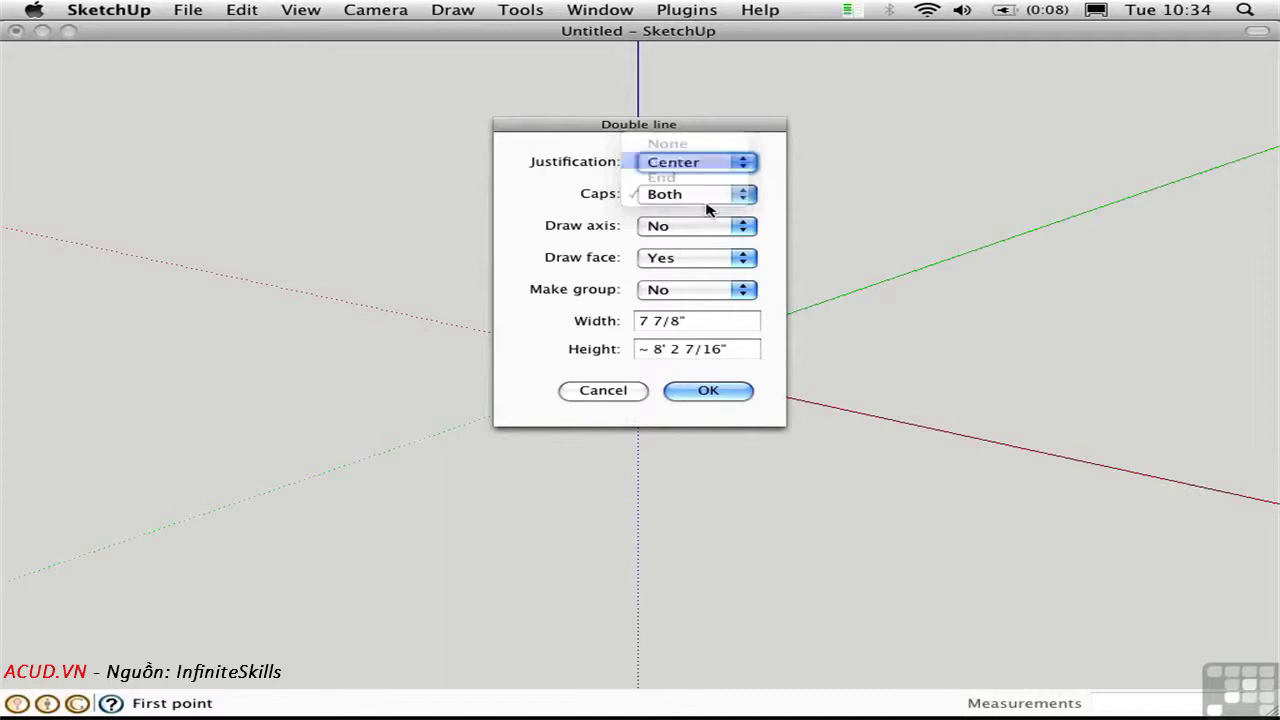
left_click(680, 226)
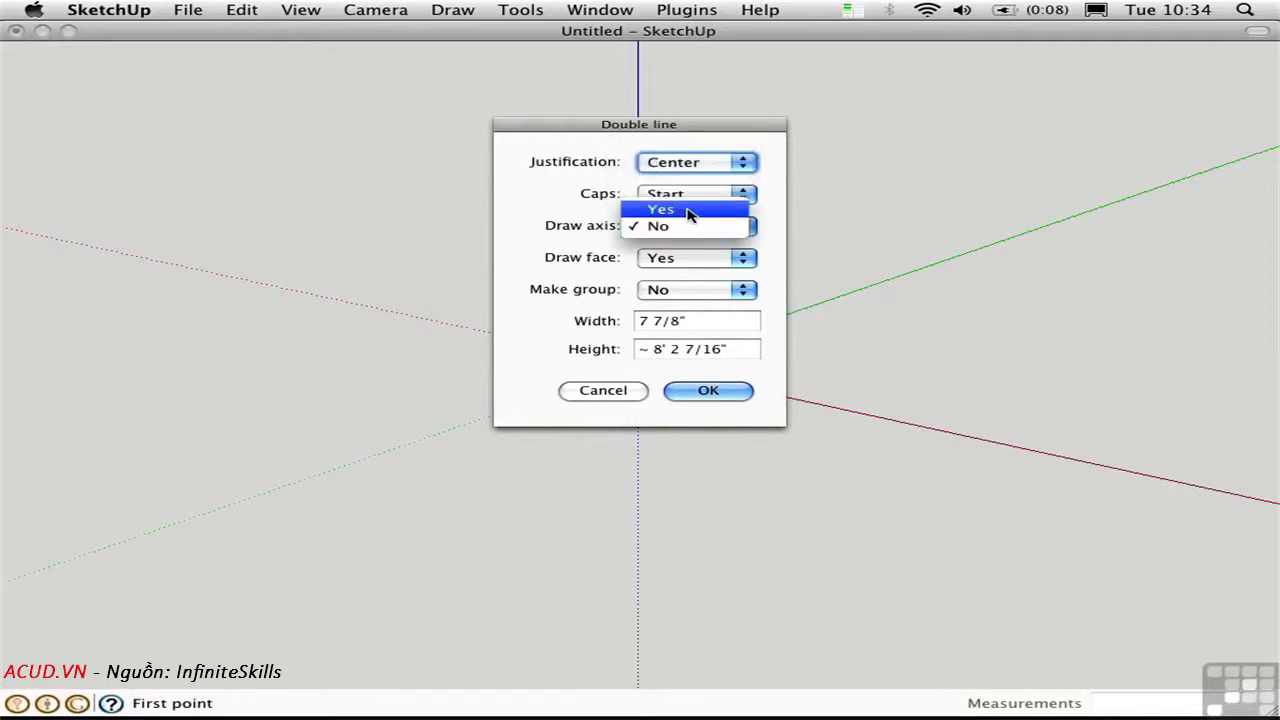
left_click(688, 211)
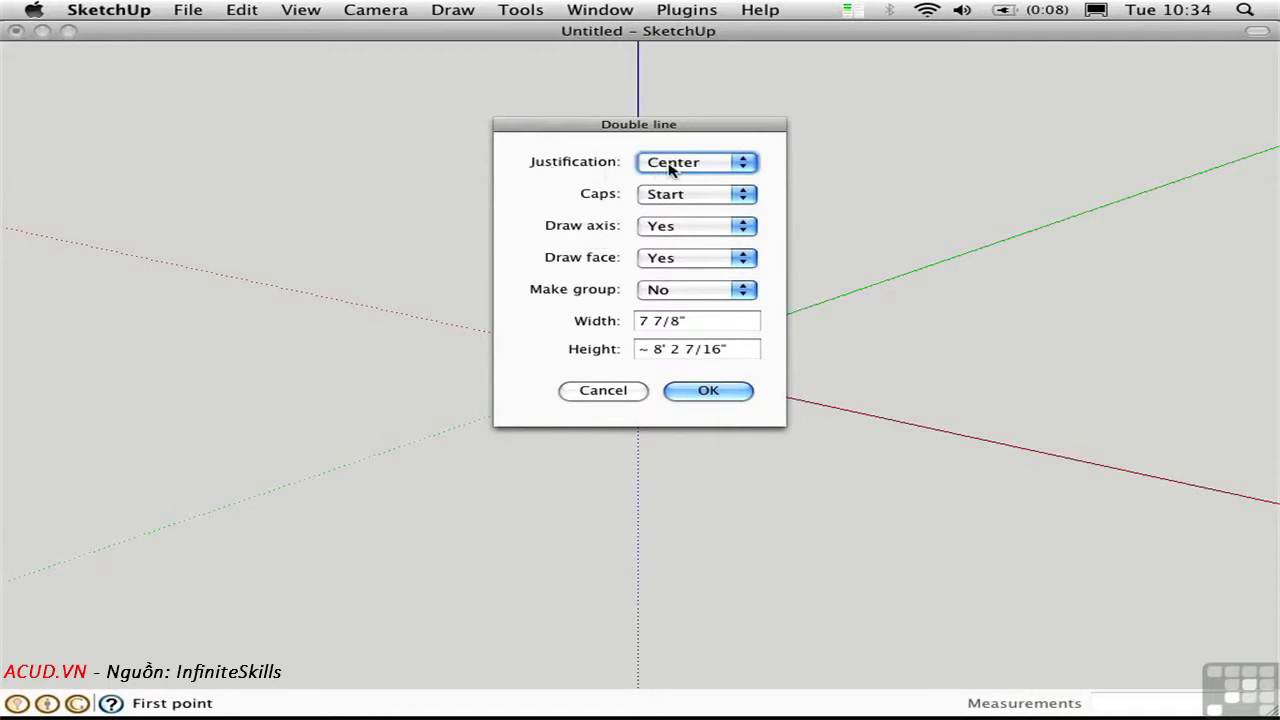
left_click(680, 260)
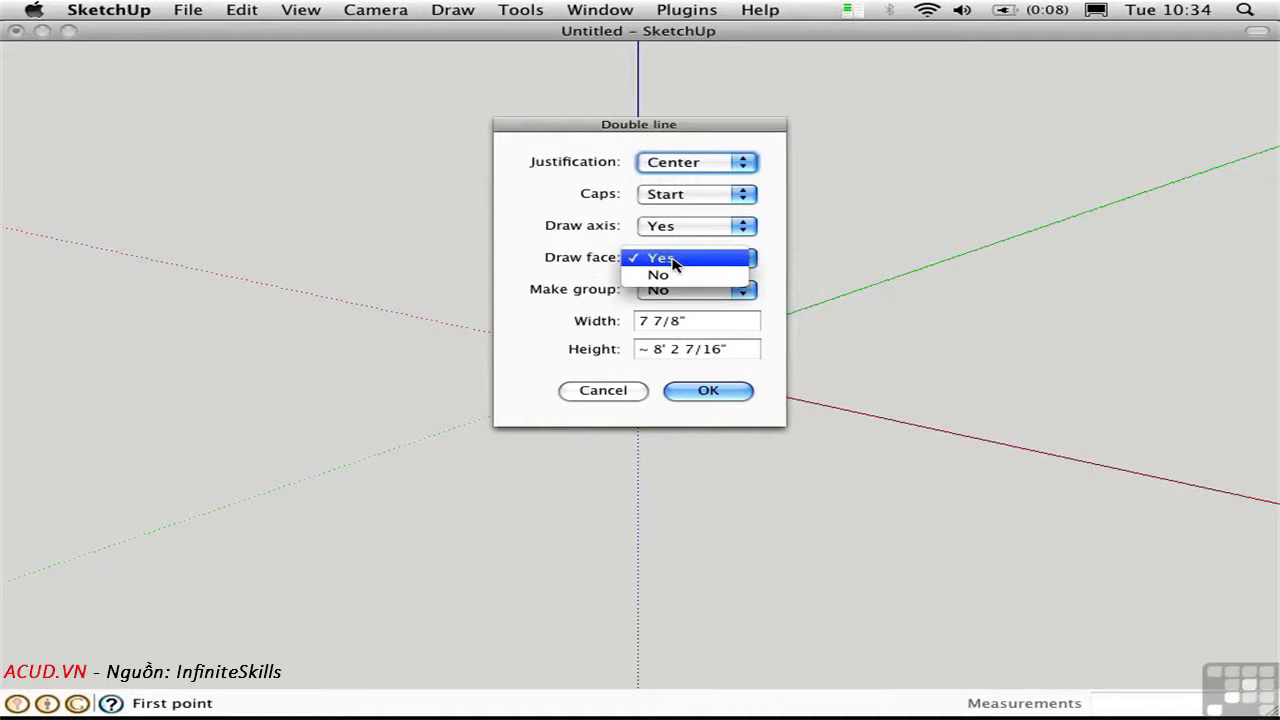
left_click(660, 276)
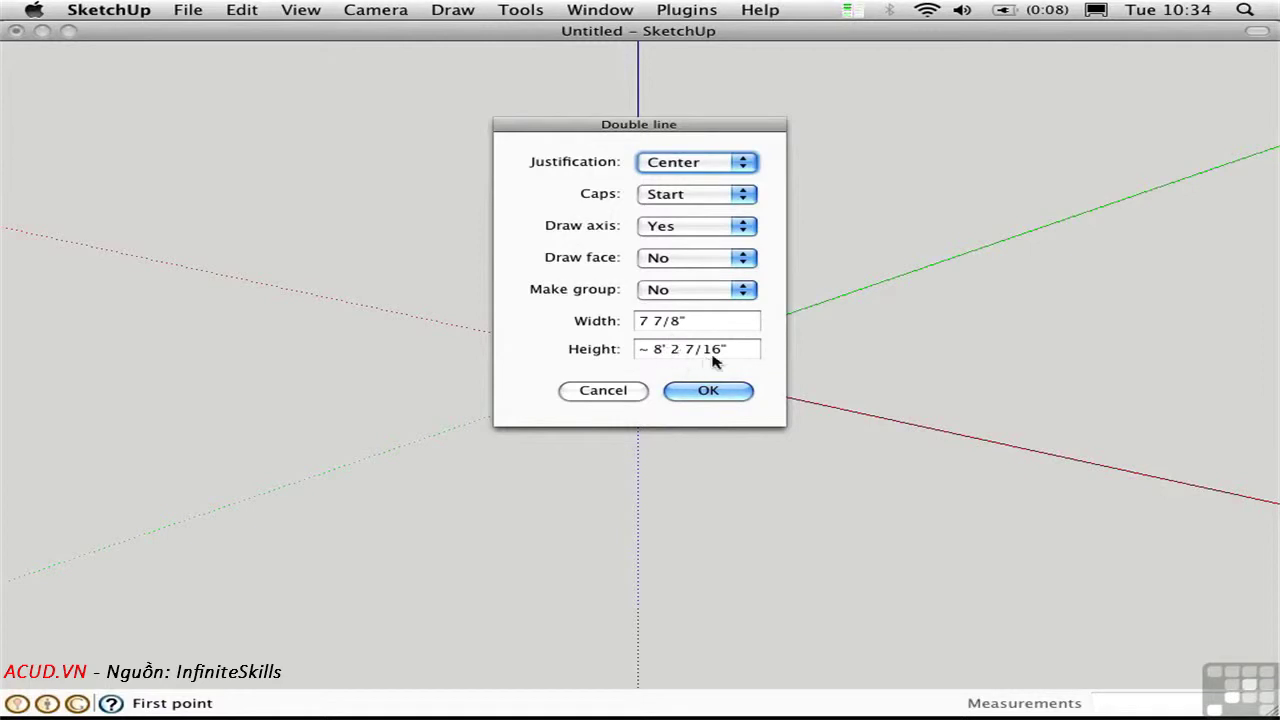
Set the double line's width to 7" and height to 8', and accept the settings
left_click_drag(678, 322, 622, 322)
key("BackSpace")
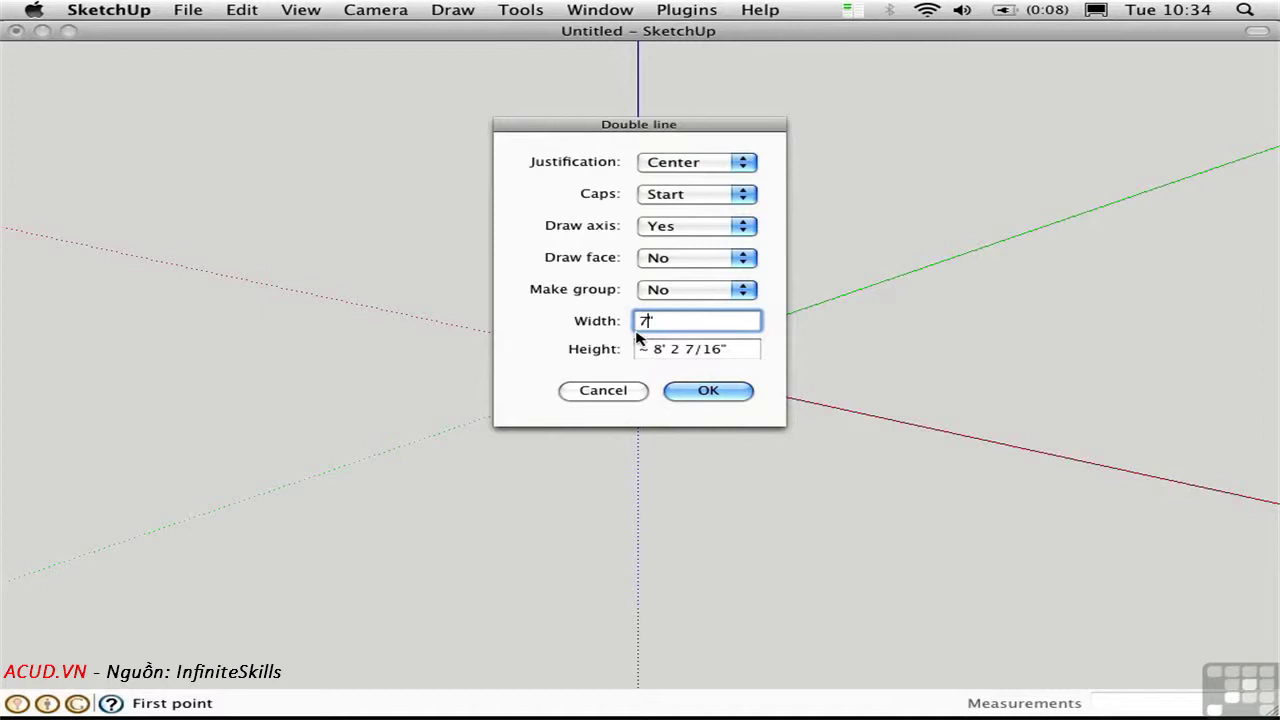
type("7")
left_click_drag(720, 352, 606, 350)
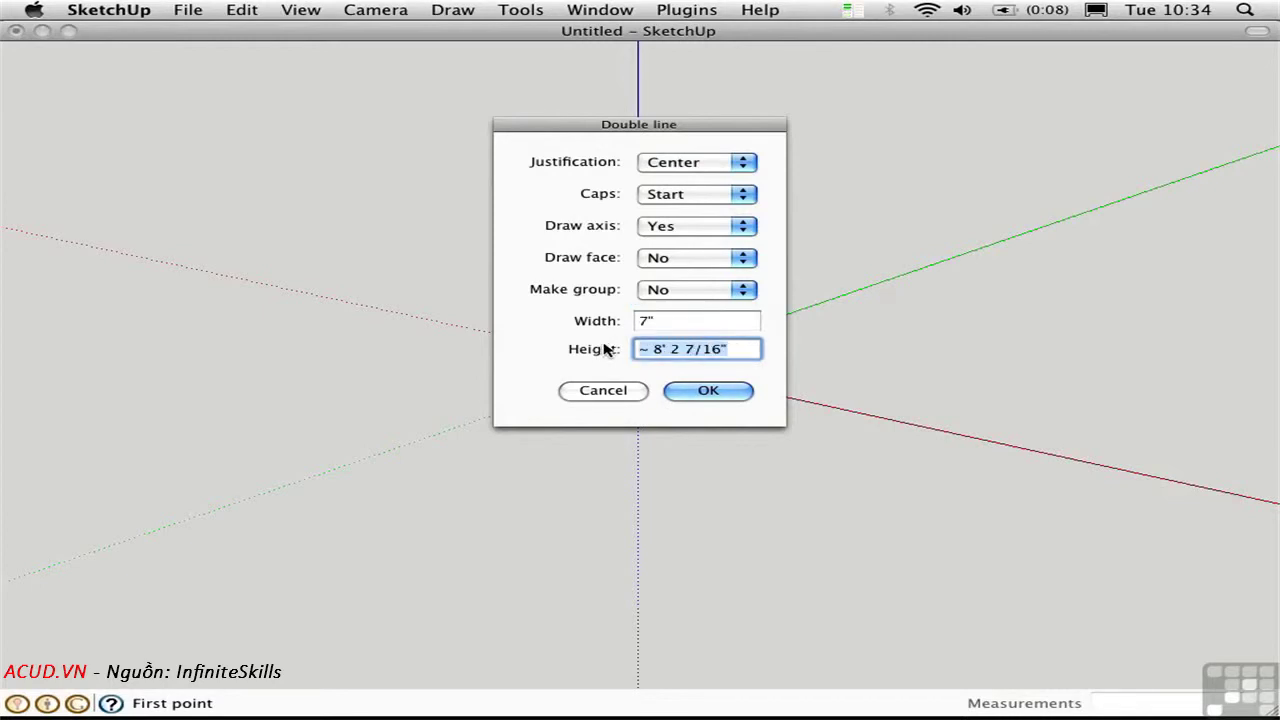
type("8'")
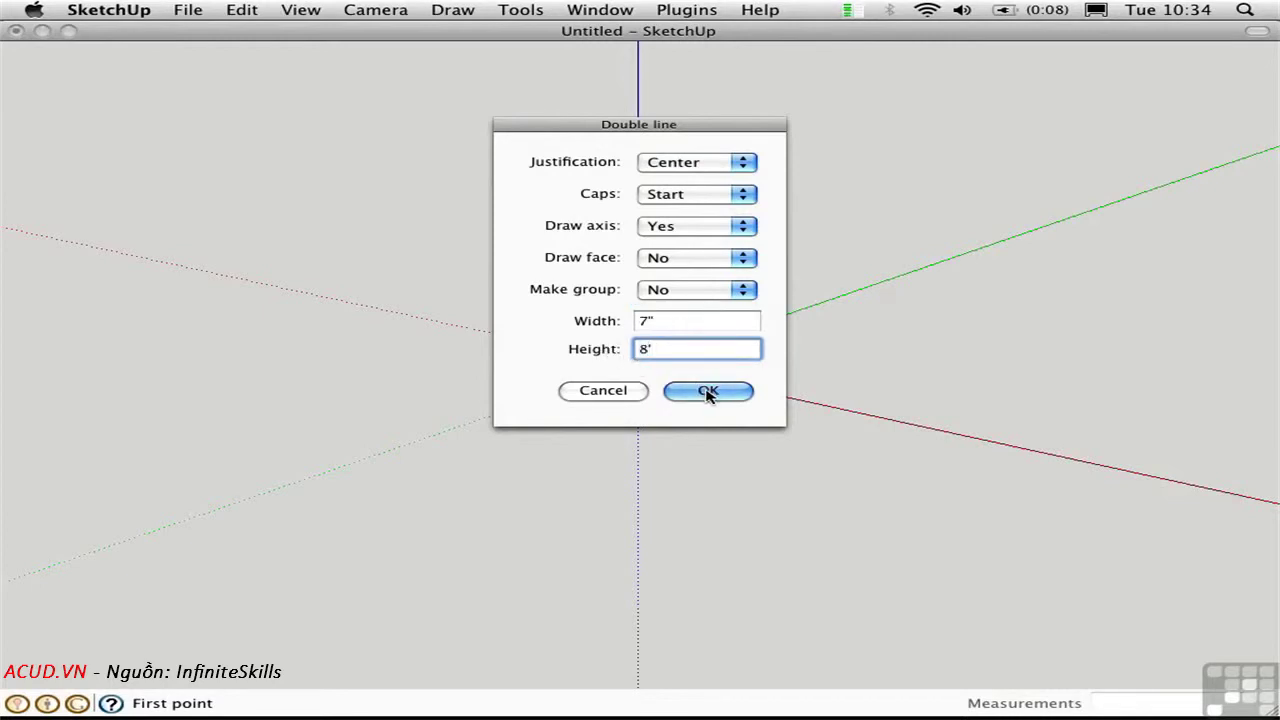
left_click(709, 391)
Draw an open two-segment double line with one corner, its first segment running alongside the green axis
middle_click_drag(634, 371, 291, 371)
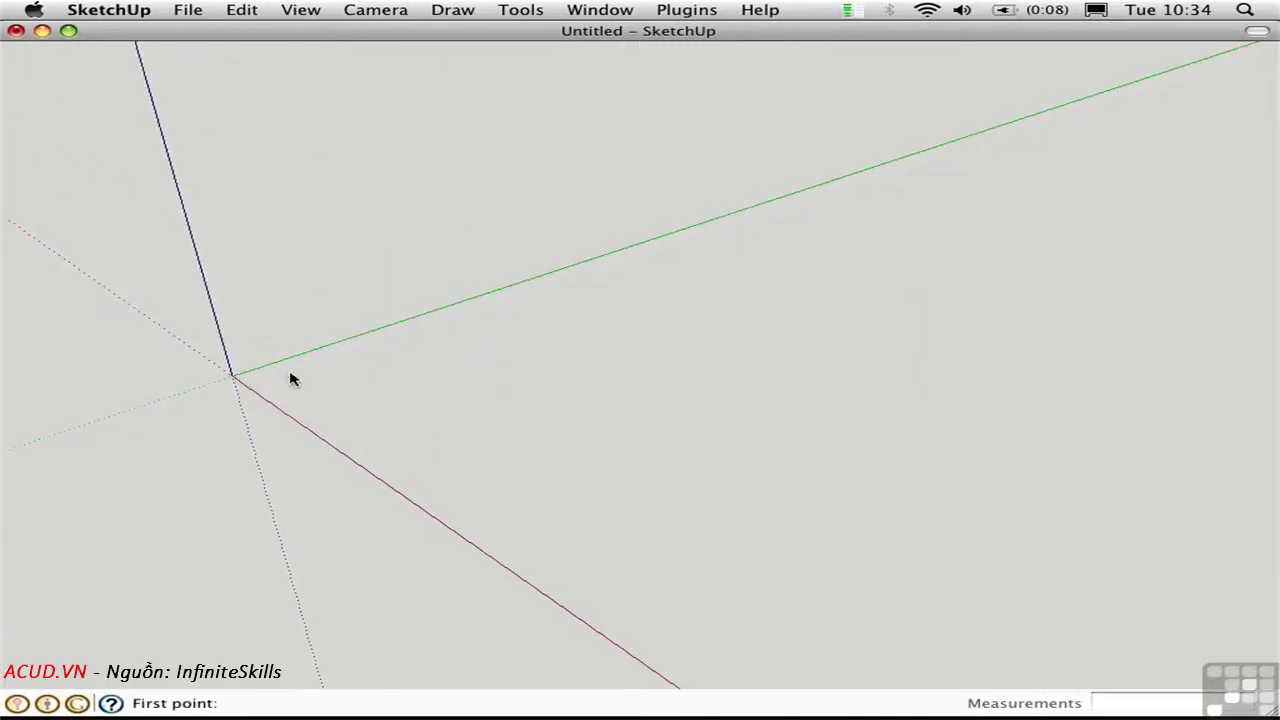
left_click(339, 392)
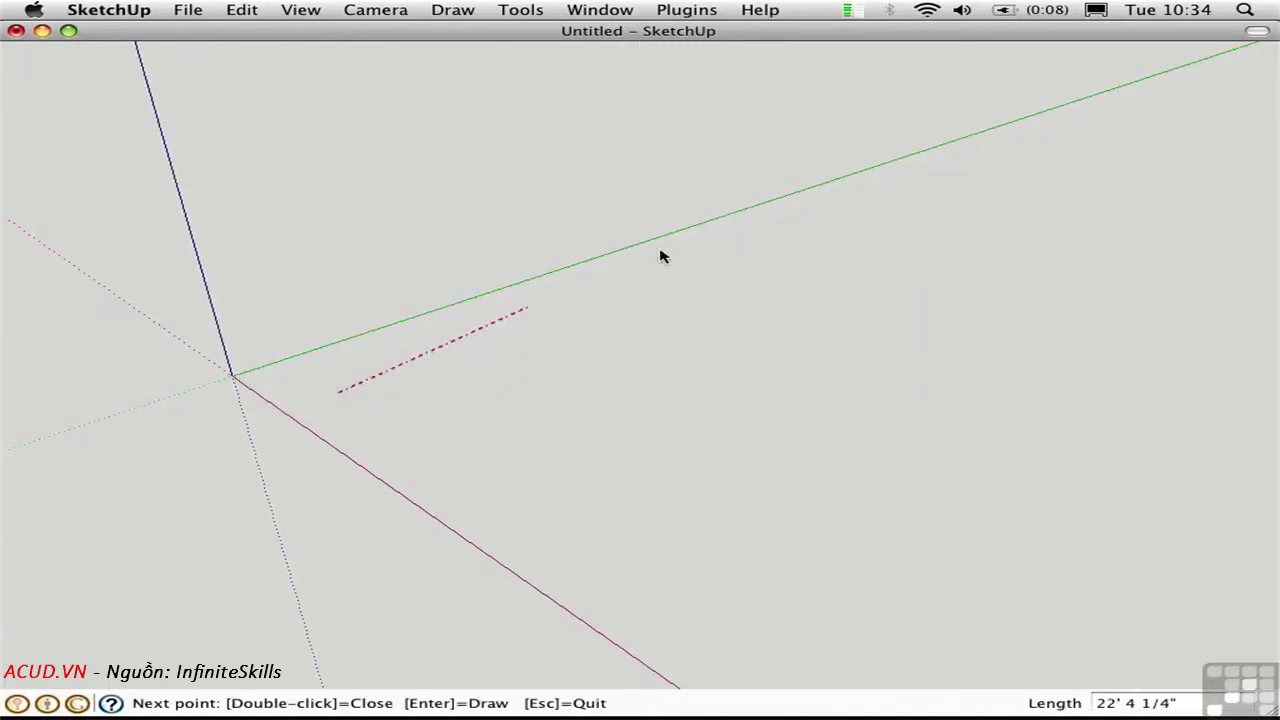
left_click(584, 309)
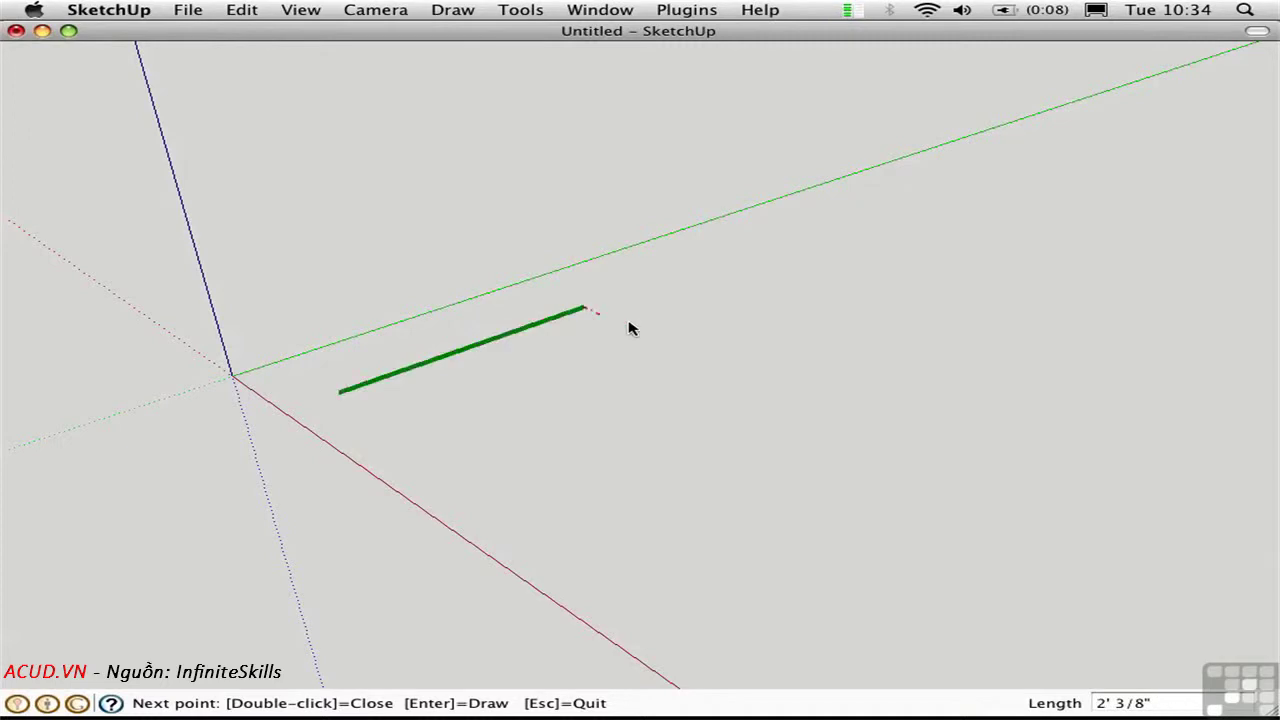
left_click(760, 393)
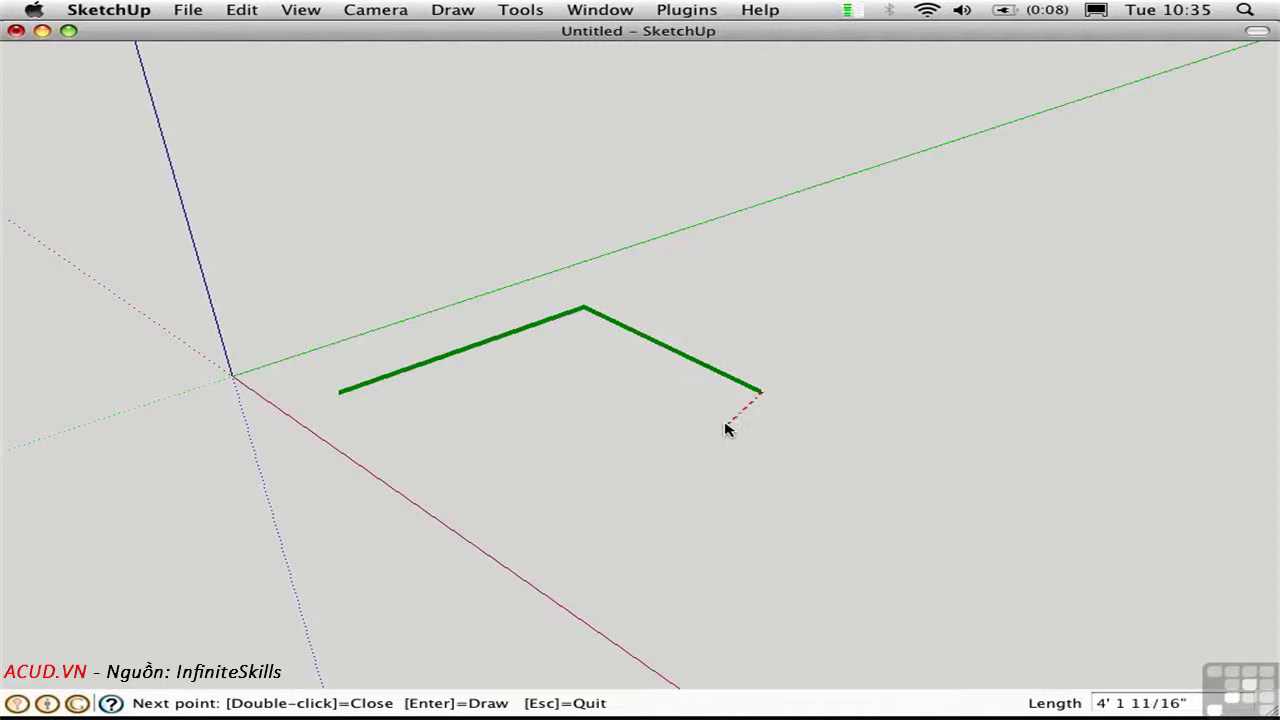
key("Escape")
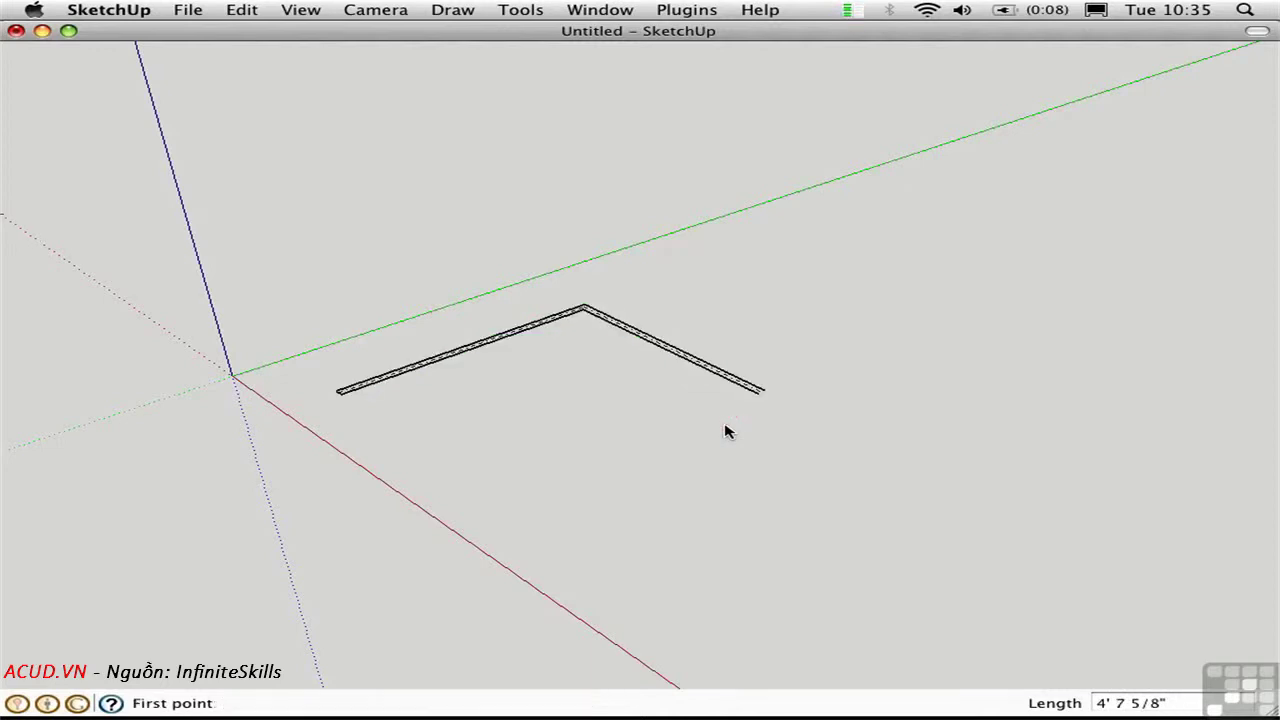
Inspect the double line up close, including its axis and end caps, and delete all of it
key("o")
left_click_drag(556, 426, 571, 514)
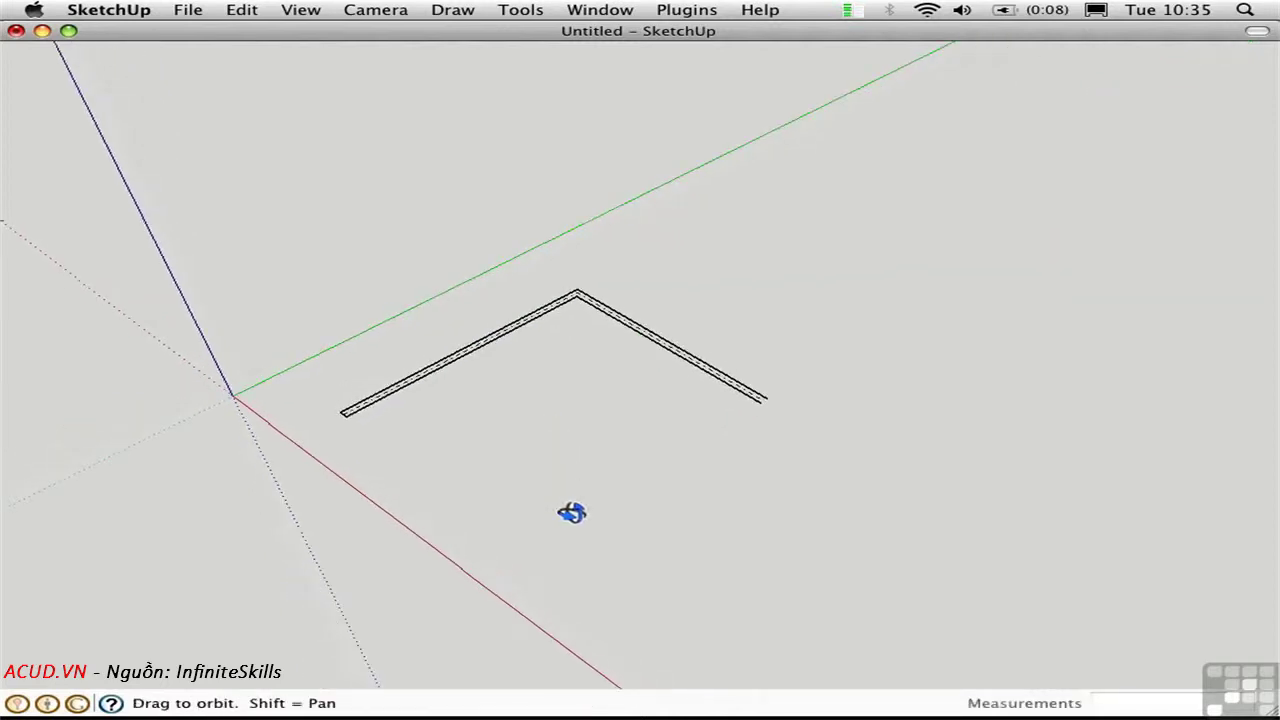
key("z")
left_click_drag(549, 377, 528, 349)
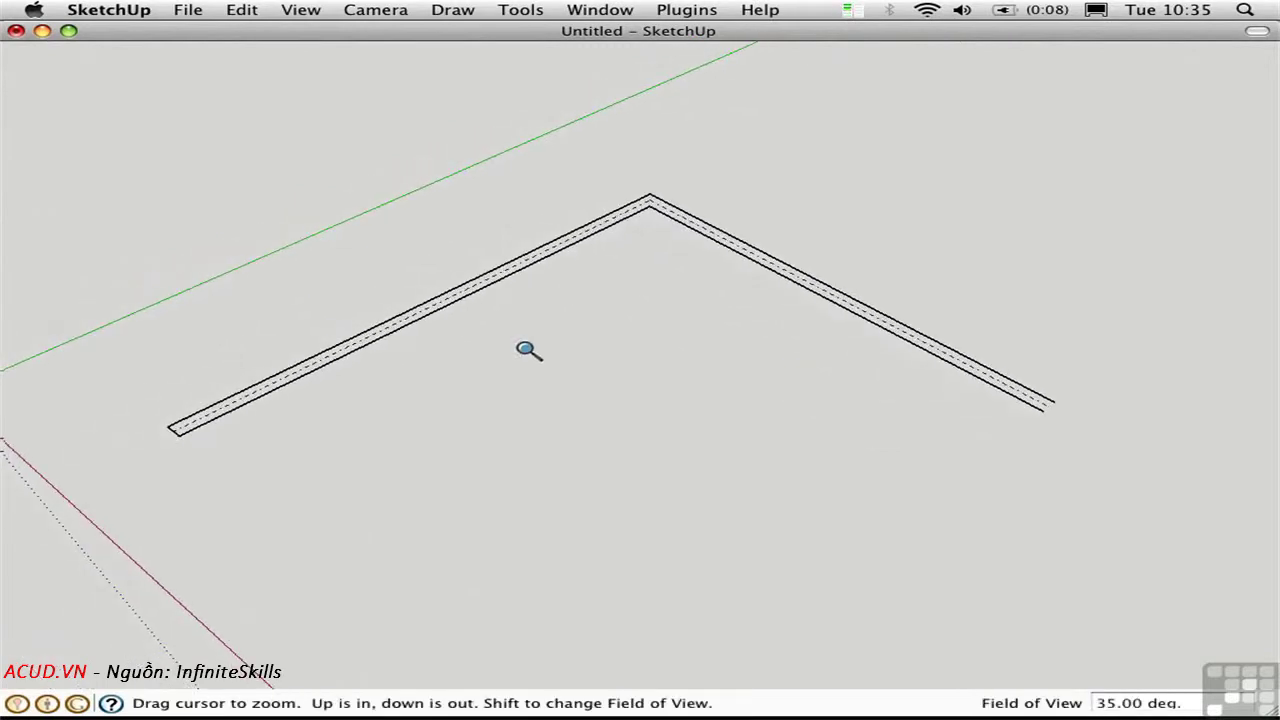
key("space")
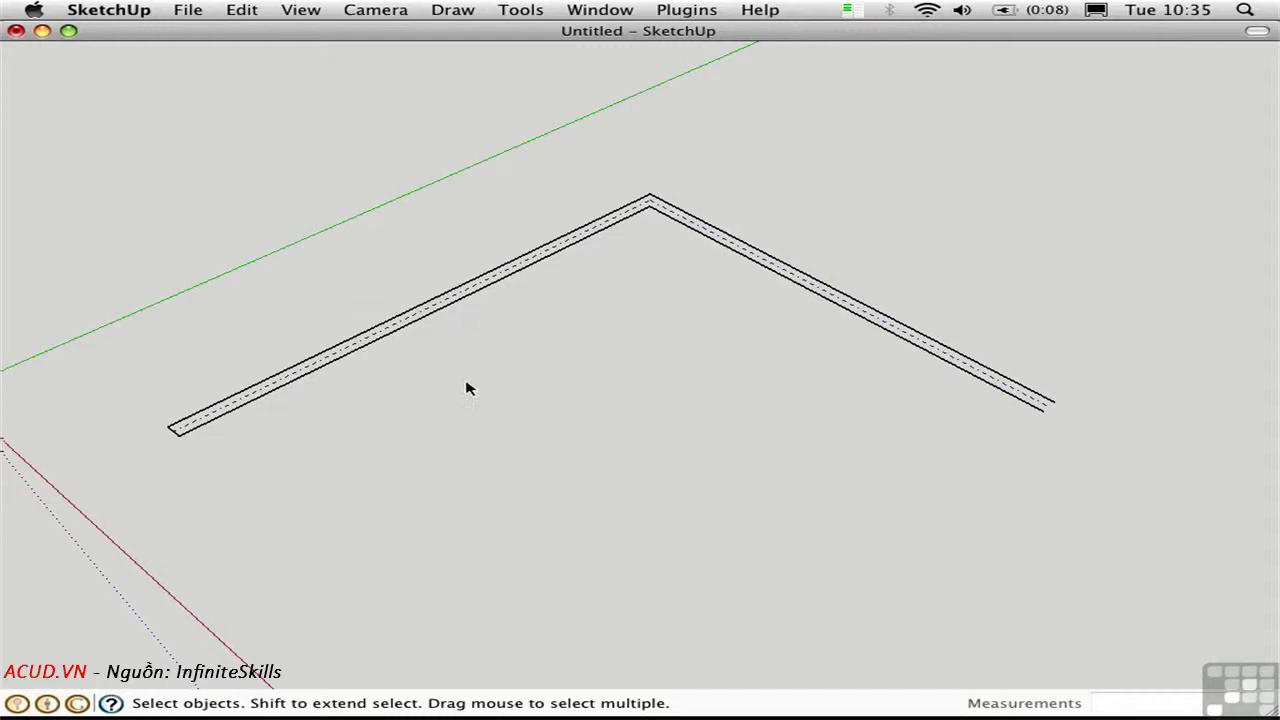
left_click_drag(1138, 595, 117, 146)
key("Delete")
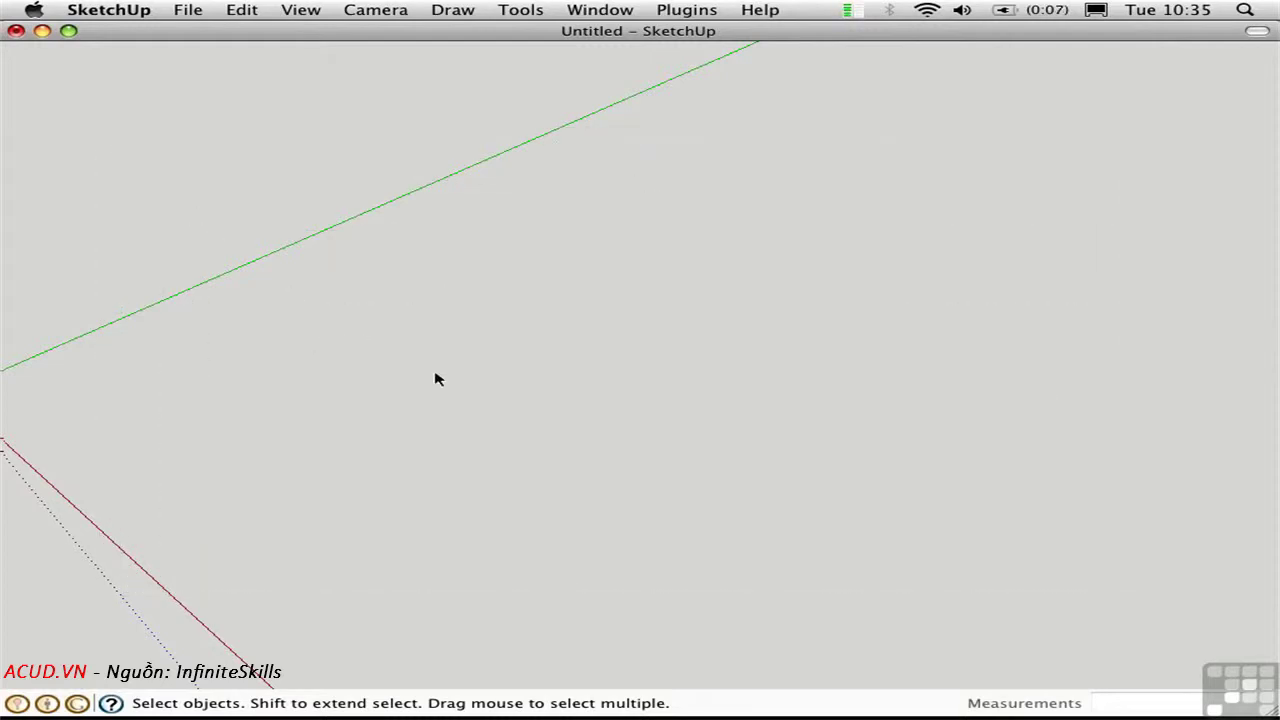
Start the Double line tool with Center justification, caps at Both, draw axis No, draw face Yes and Make group No
left_click(452, 10)
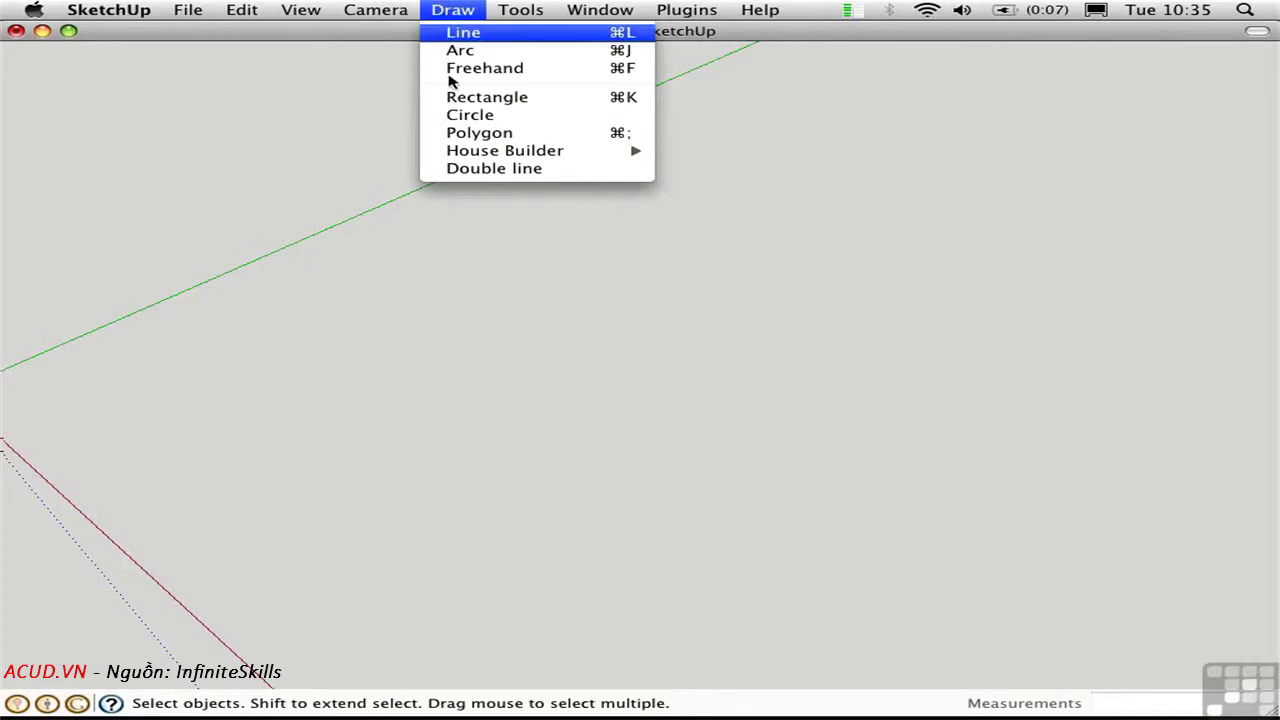
left_click(462, 168)
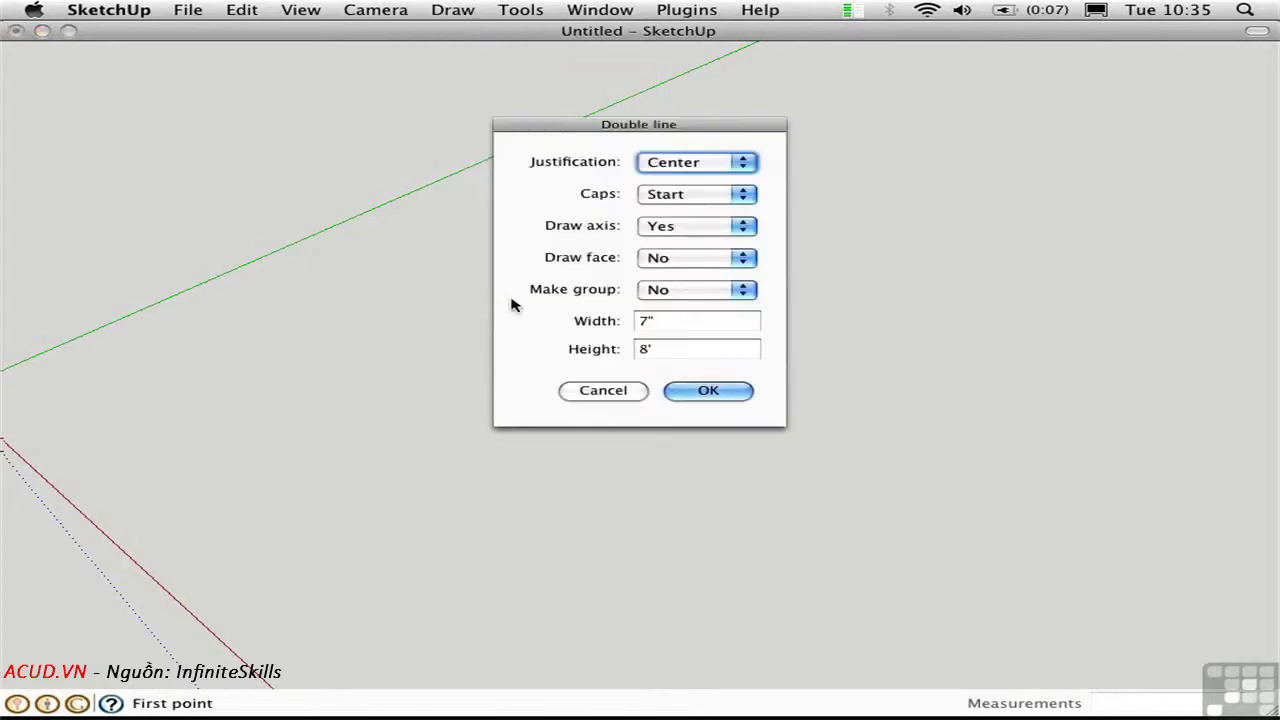
left_click(655, 195)
left_click(660, 229)
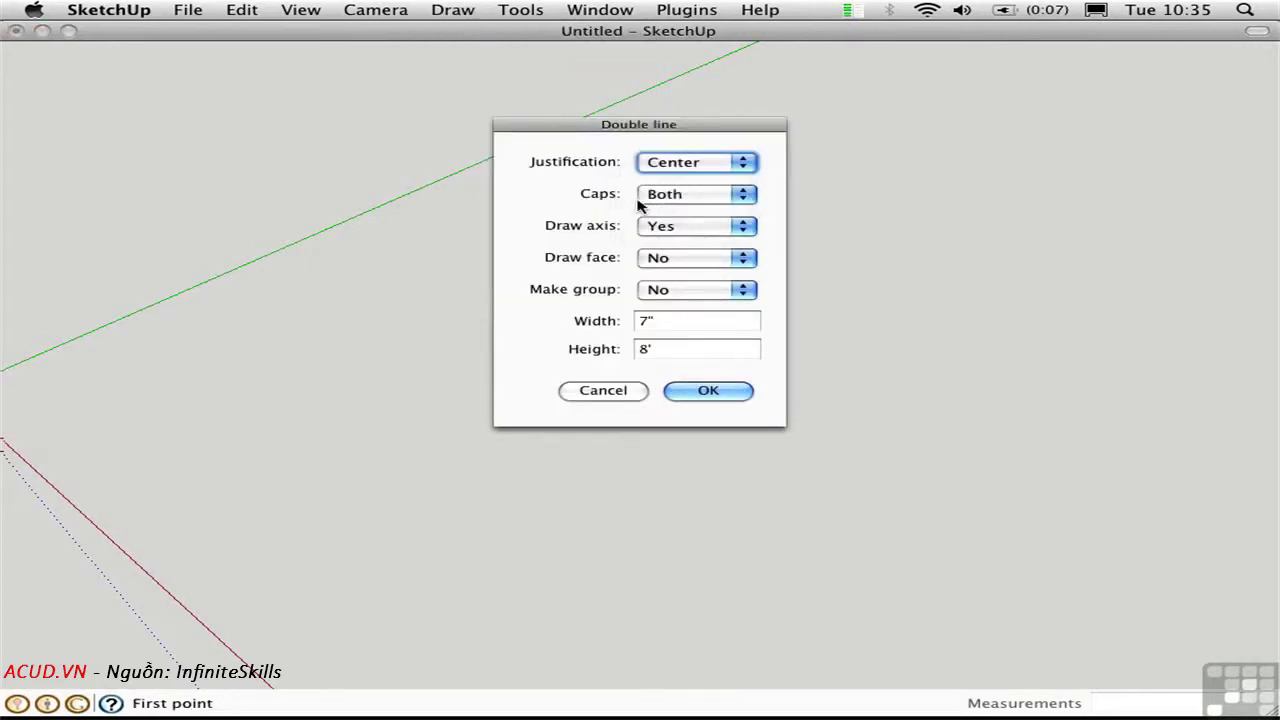
left_click(657, 230)
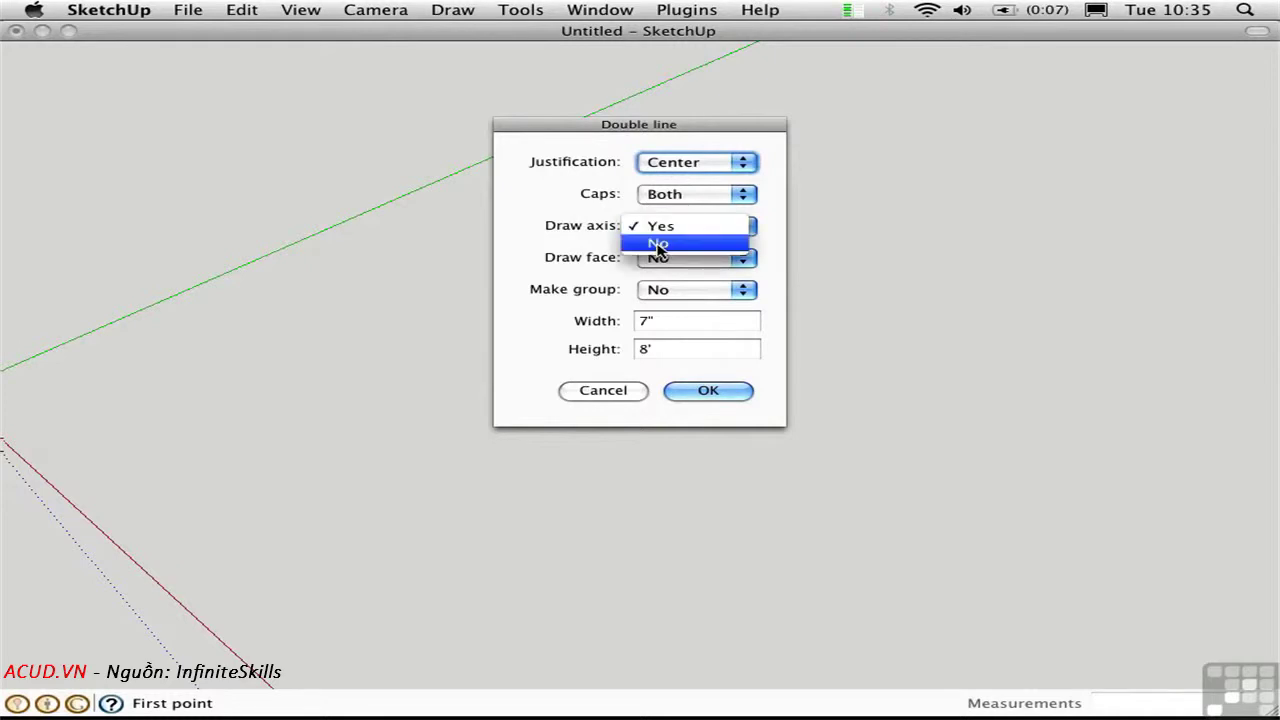
left_click(657, 246)
left_click(663, 258)
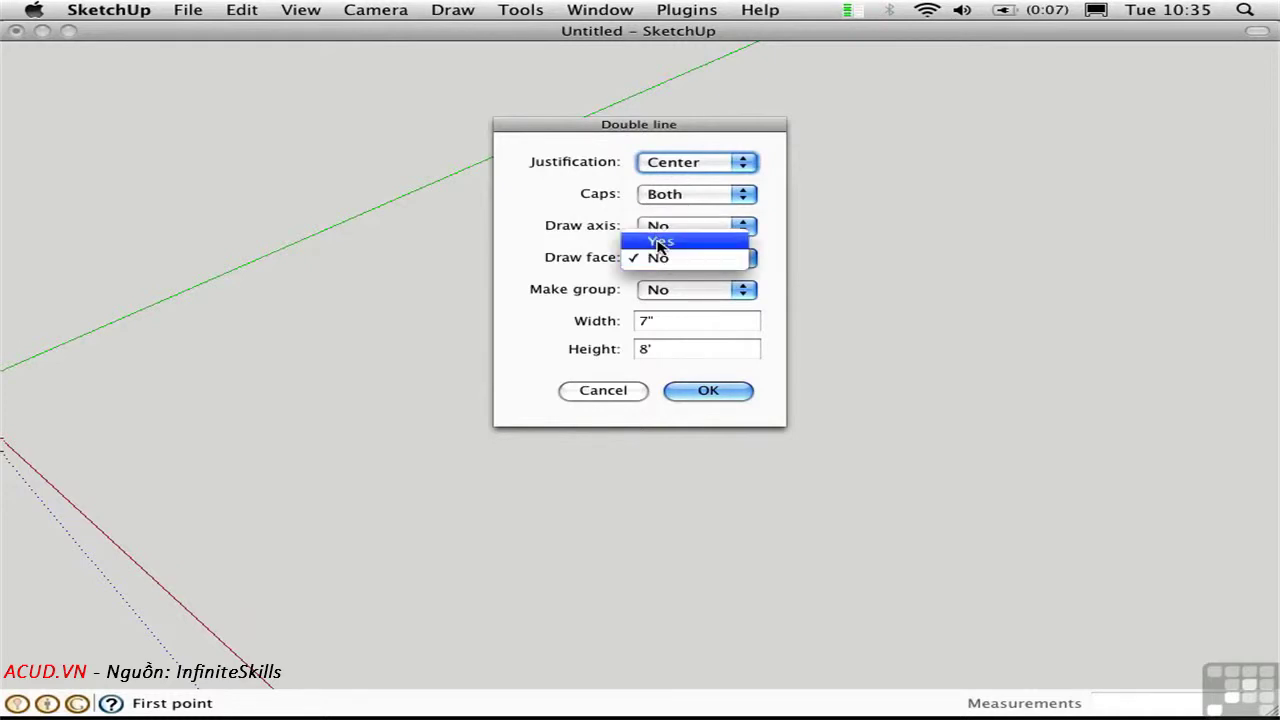
left_click(655, 242)
left_click(657, 289)
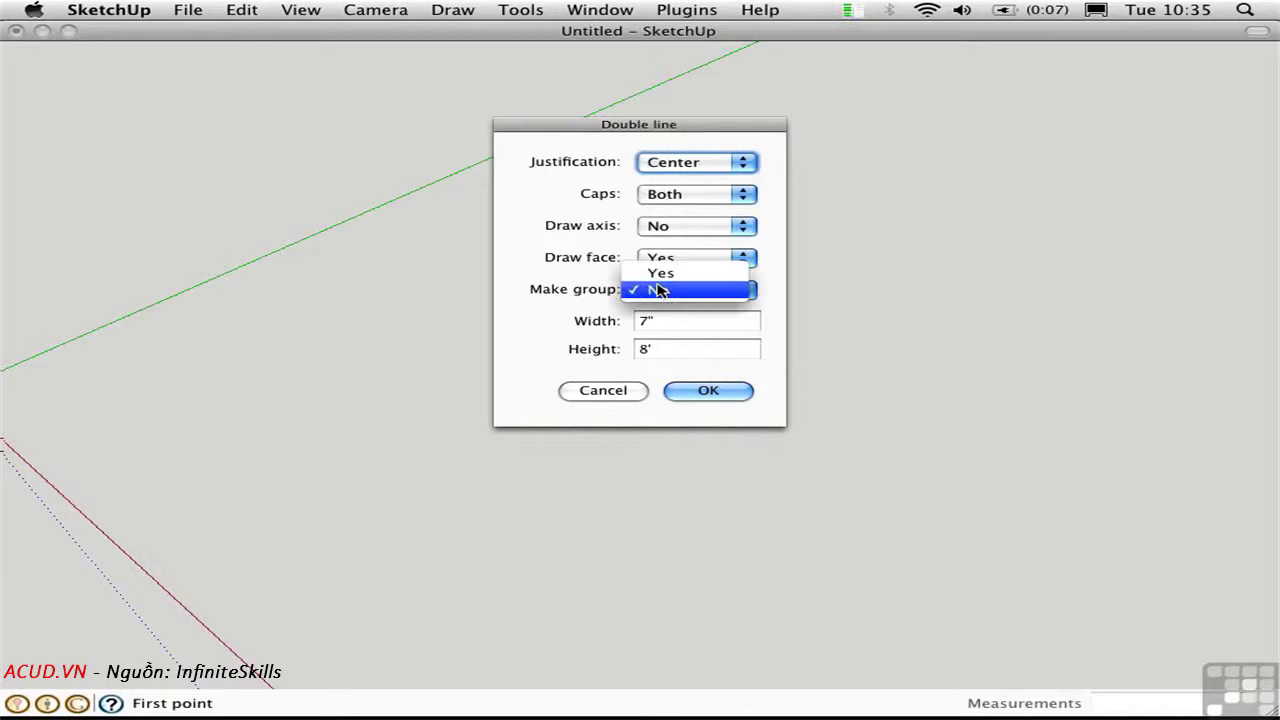
left_click(535, 300)
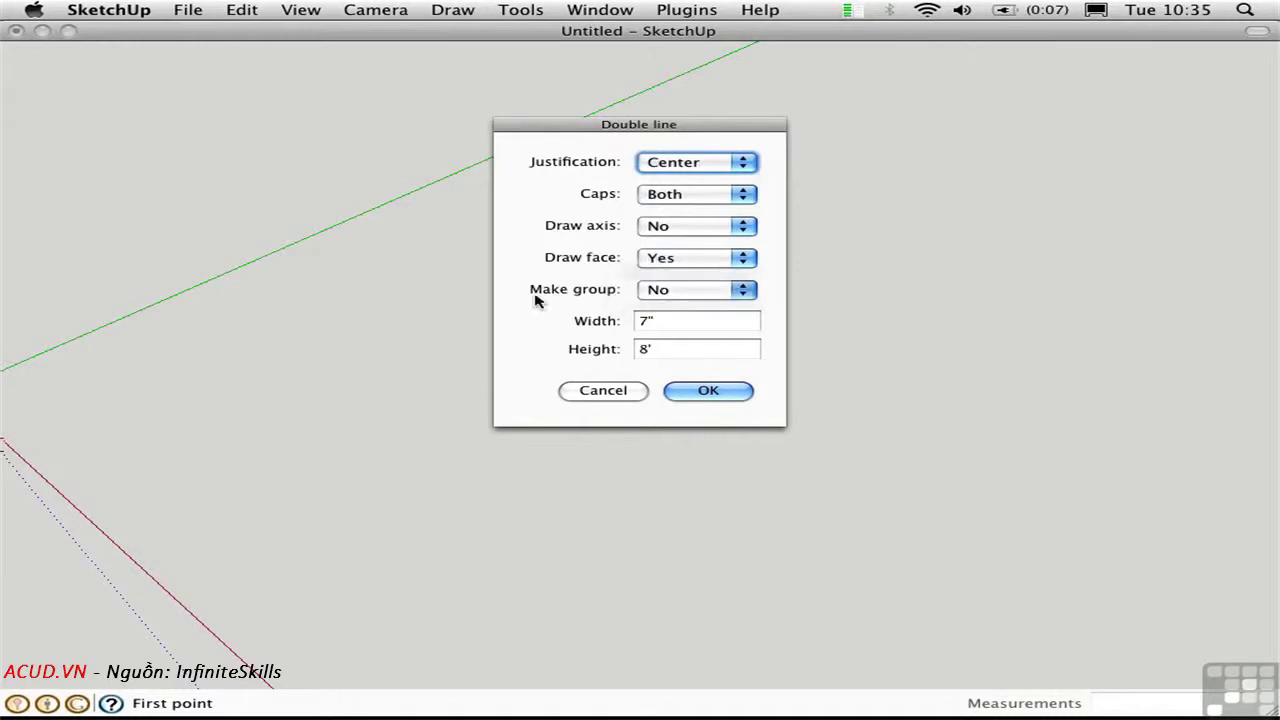
left_click(694, 398)
Draw an open two-segment double-line wall with one corner, its first segment running alongside the green axis
left_click(132, 421)
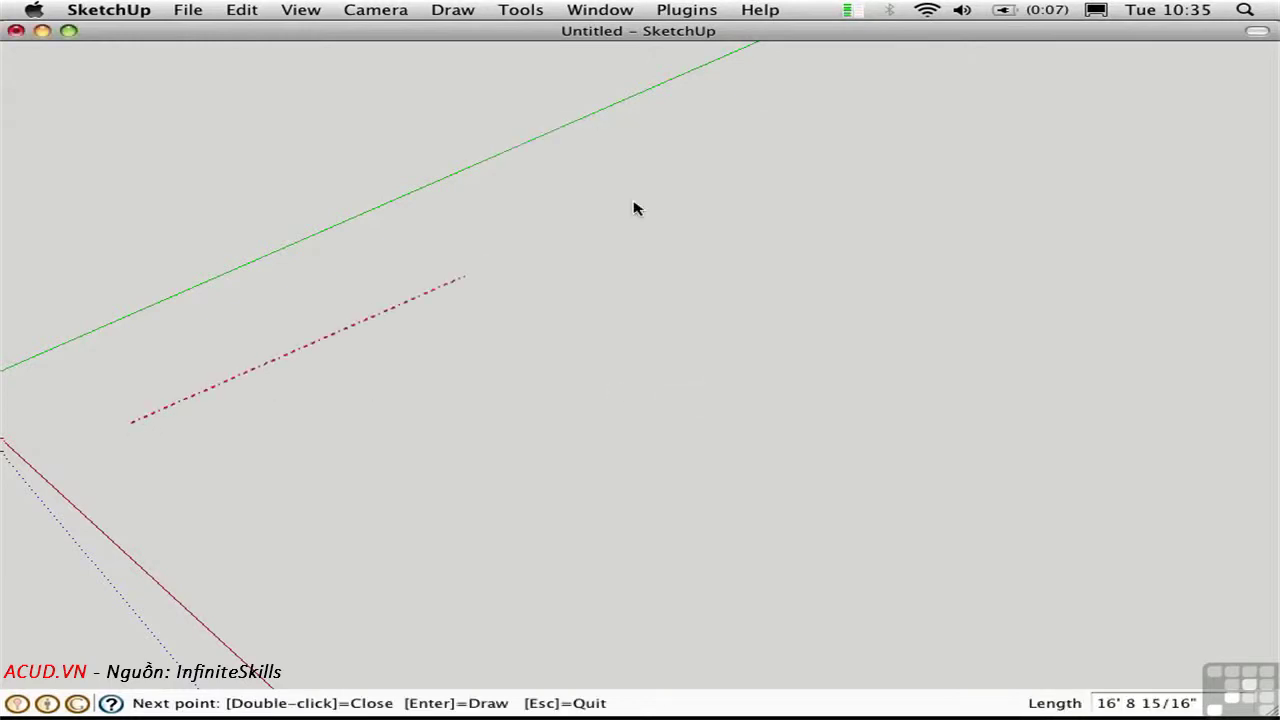
left_click(439, 277)
left_click(761, 438)
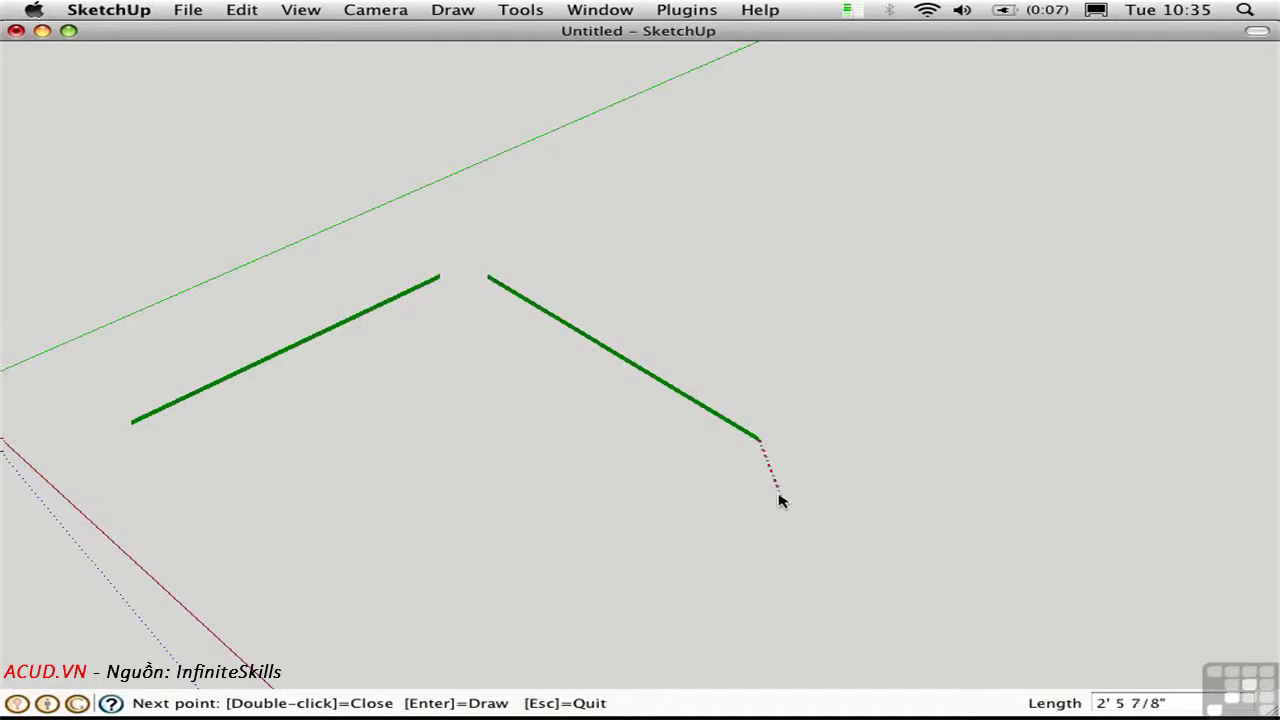
key("Return")
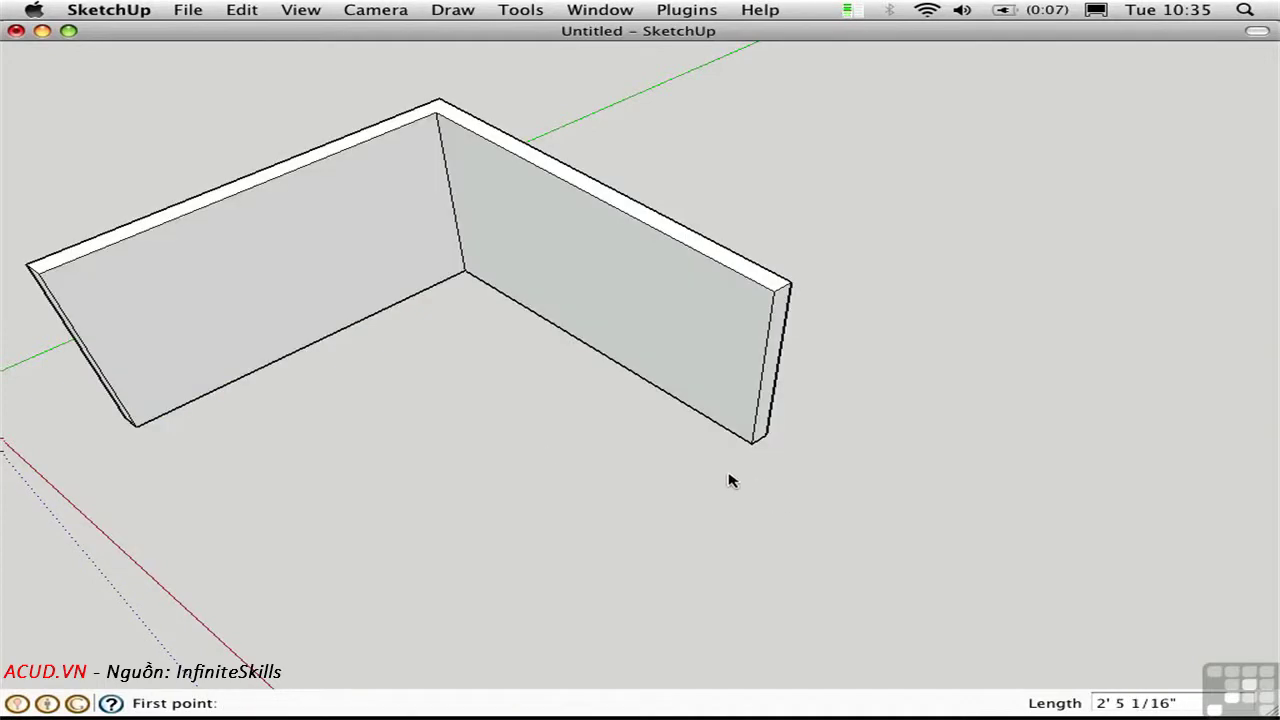
Examine how the new wall is grouped by opening it for editing, selecting an inner face and closing it
middle_click_drag(403, 406, 594, 380)
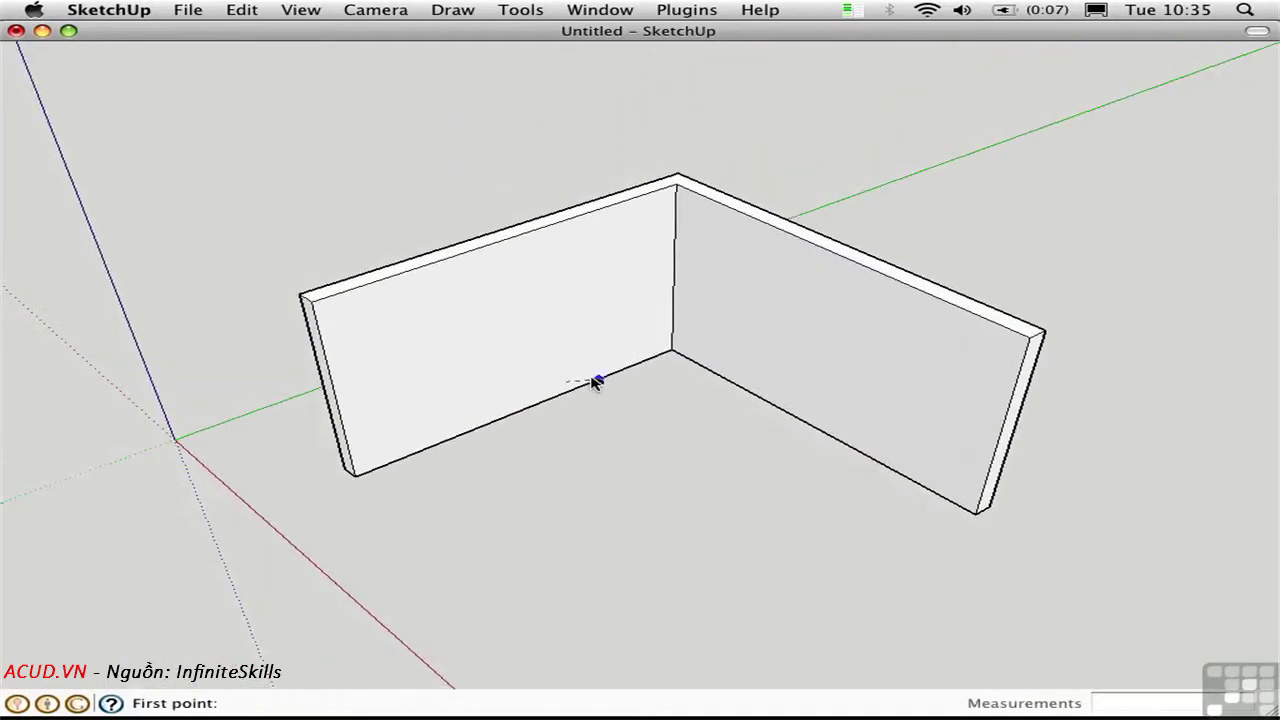
key("space")
left_click(563, 290)
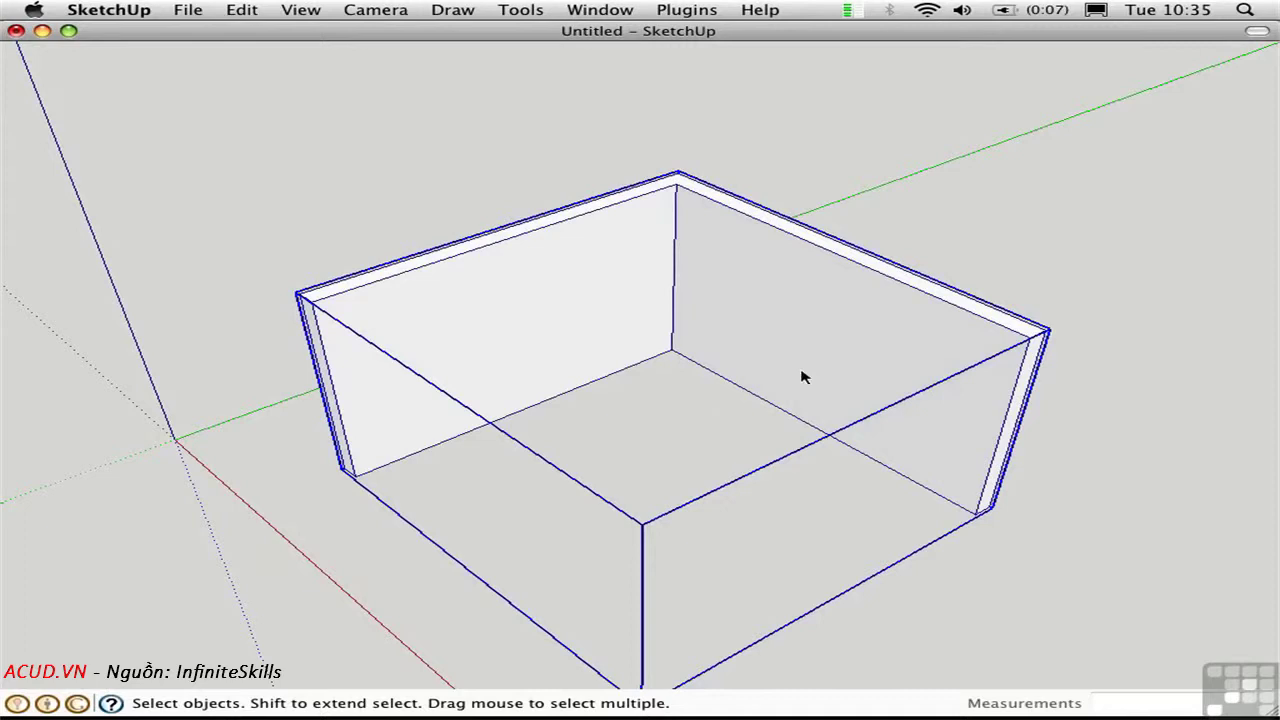
double_click(560, 290)
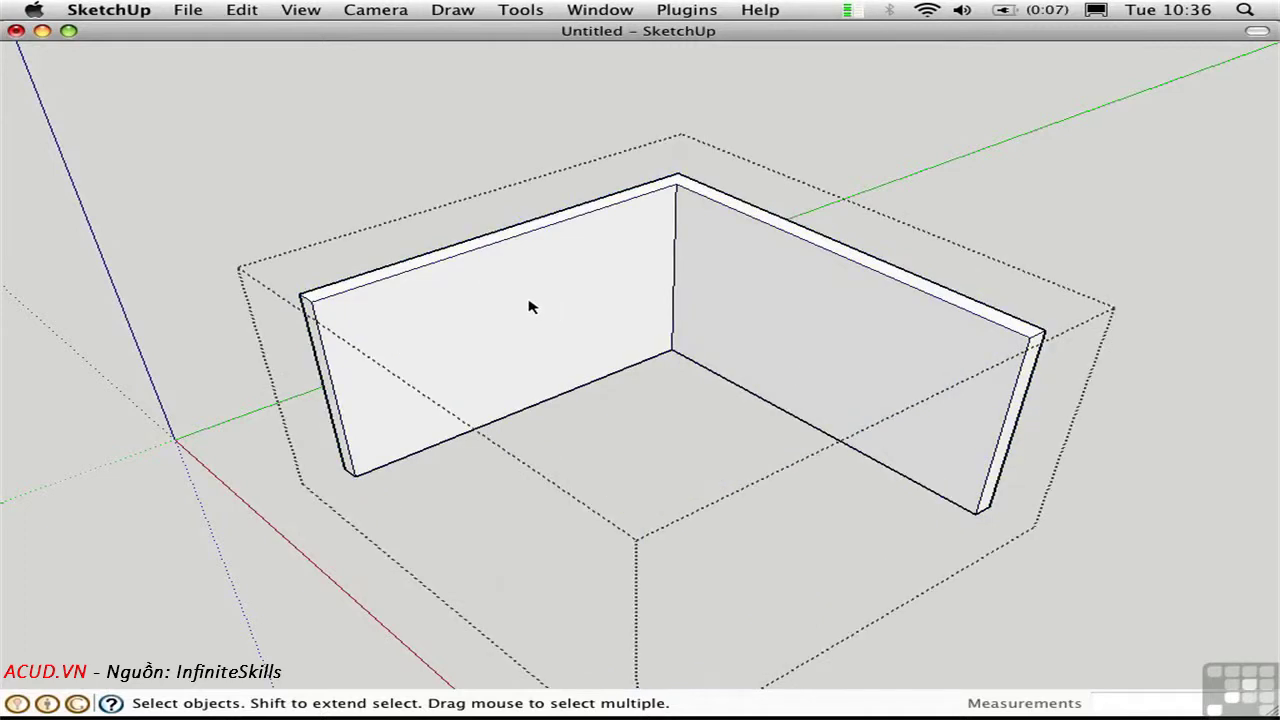
left_click(532, 310)
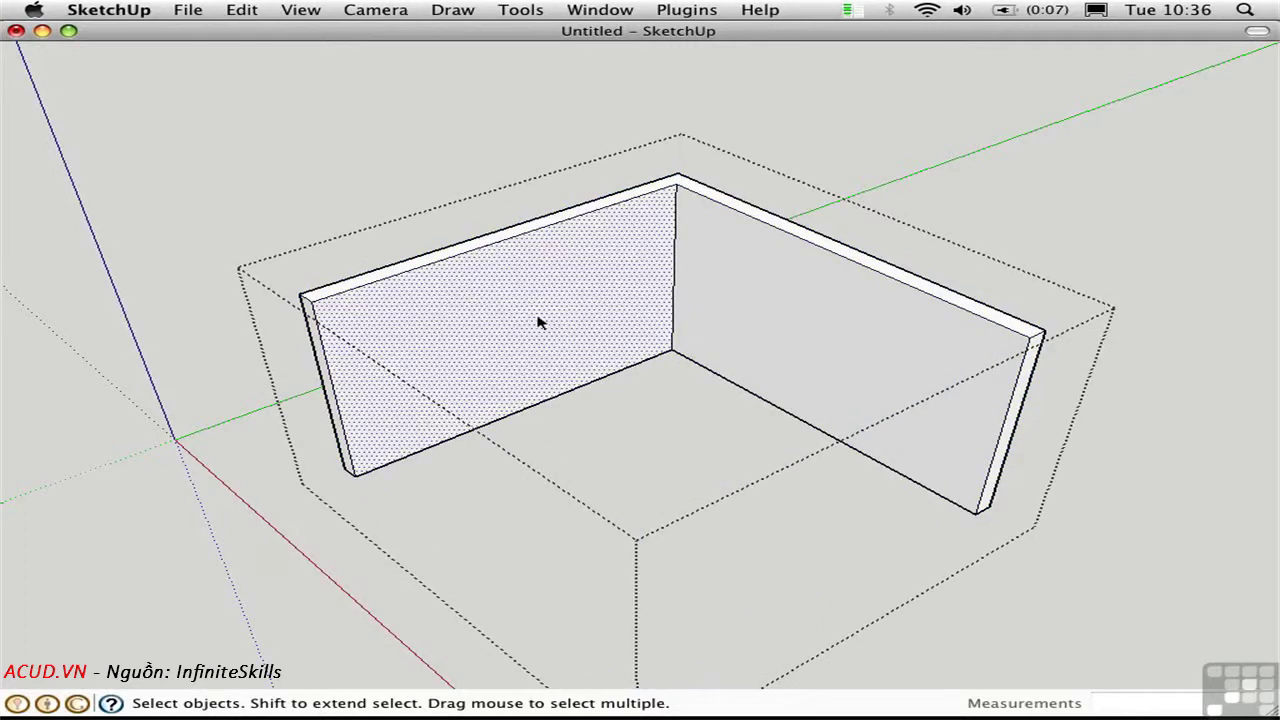
left_click(617, 446)
left_click(262, 235)
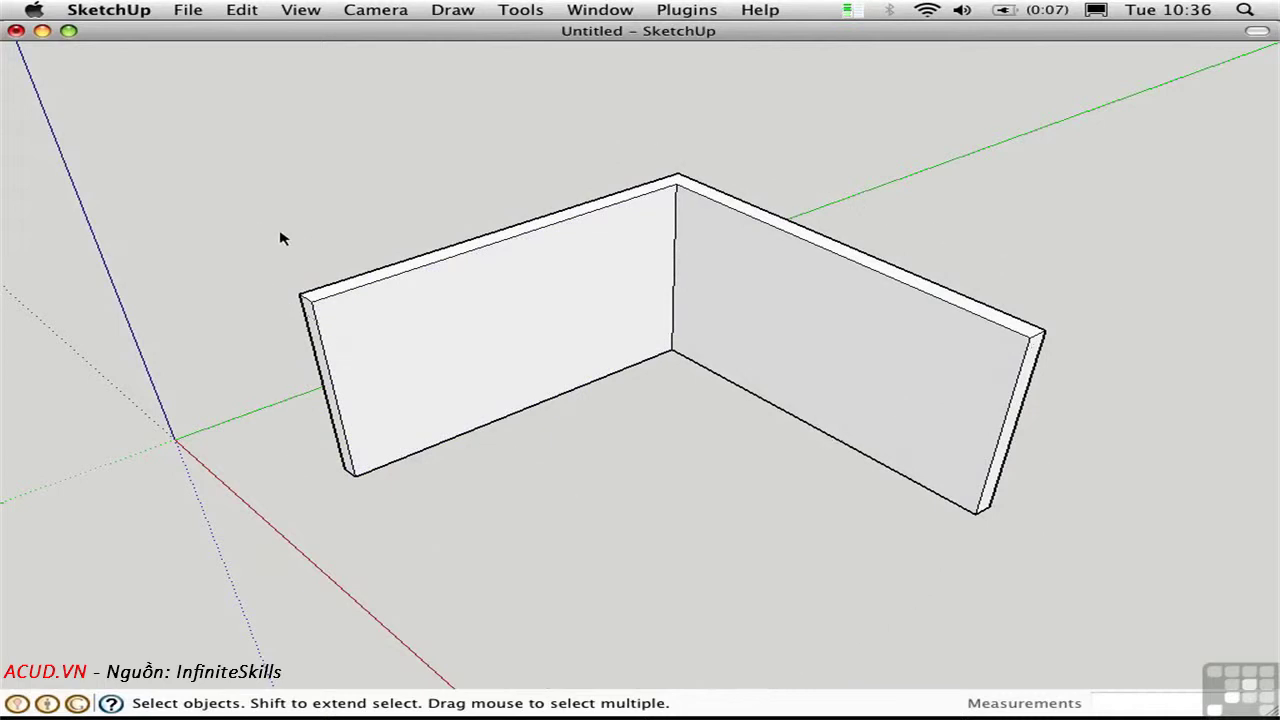
Inside the wall group, place a guide line 3' above the bottom edge of the wall running alongside the green axis
middle_click_drag(560, 394, 490, 394)
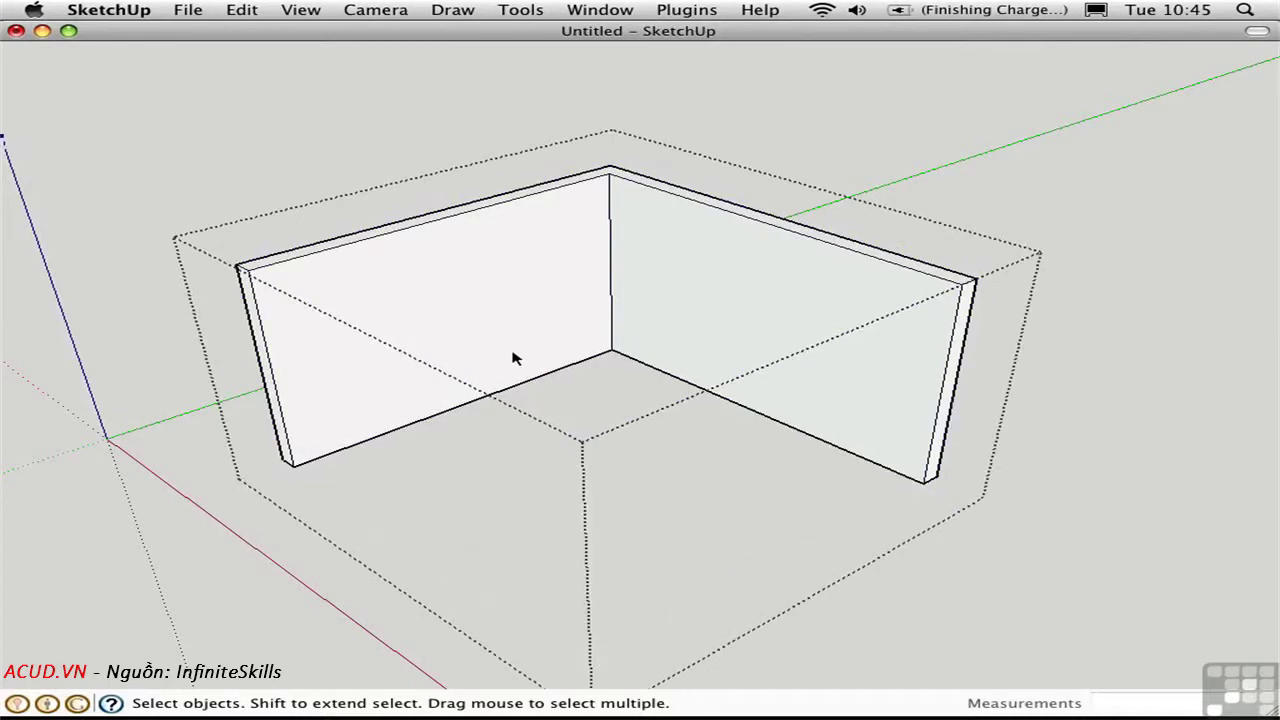
mouse_move(540, 370)
middle_mouse_down()
mouse_move(409, 409)
mouse_move(461, 408)
middle_mouse_up()
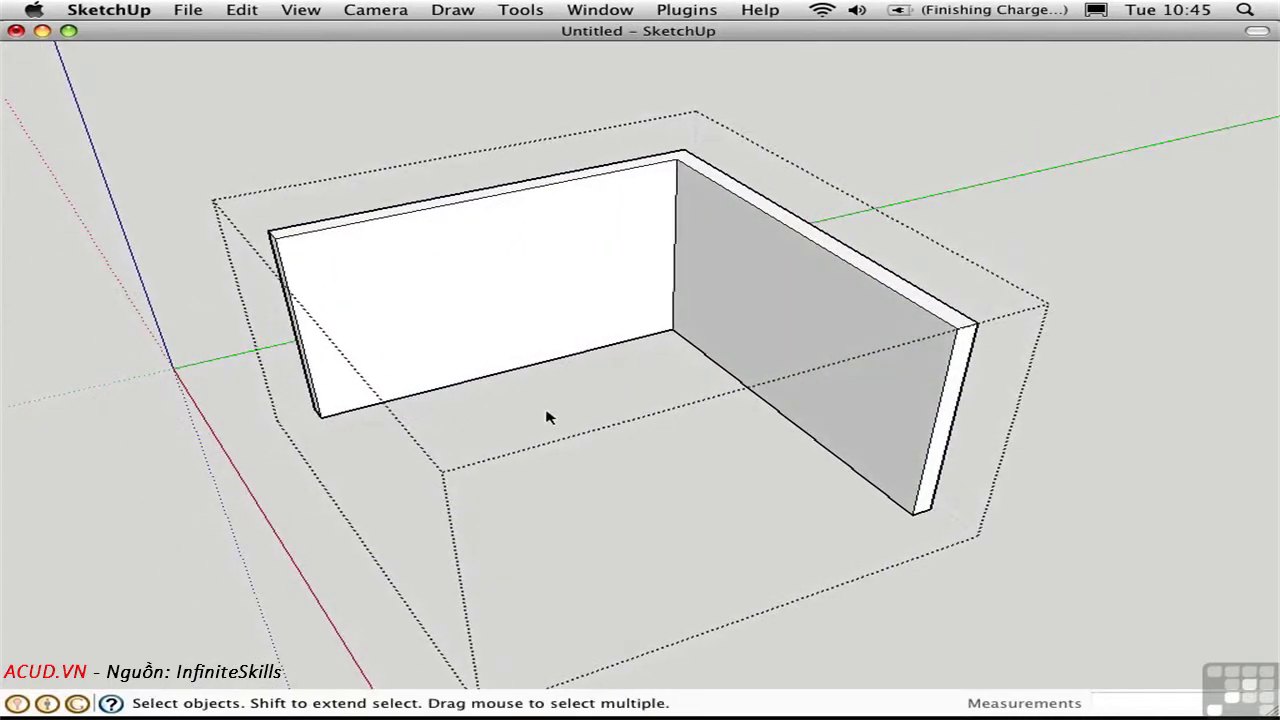
key("t")
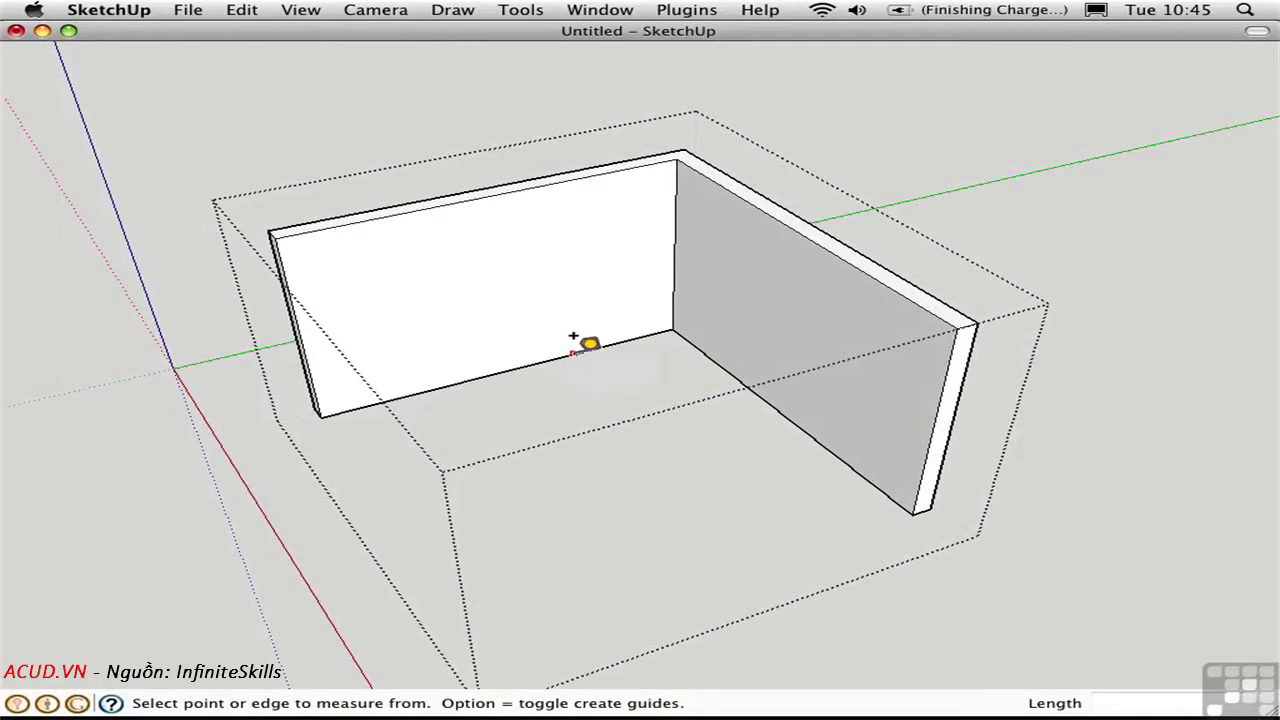
left_click(573, 353)
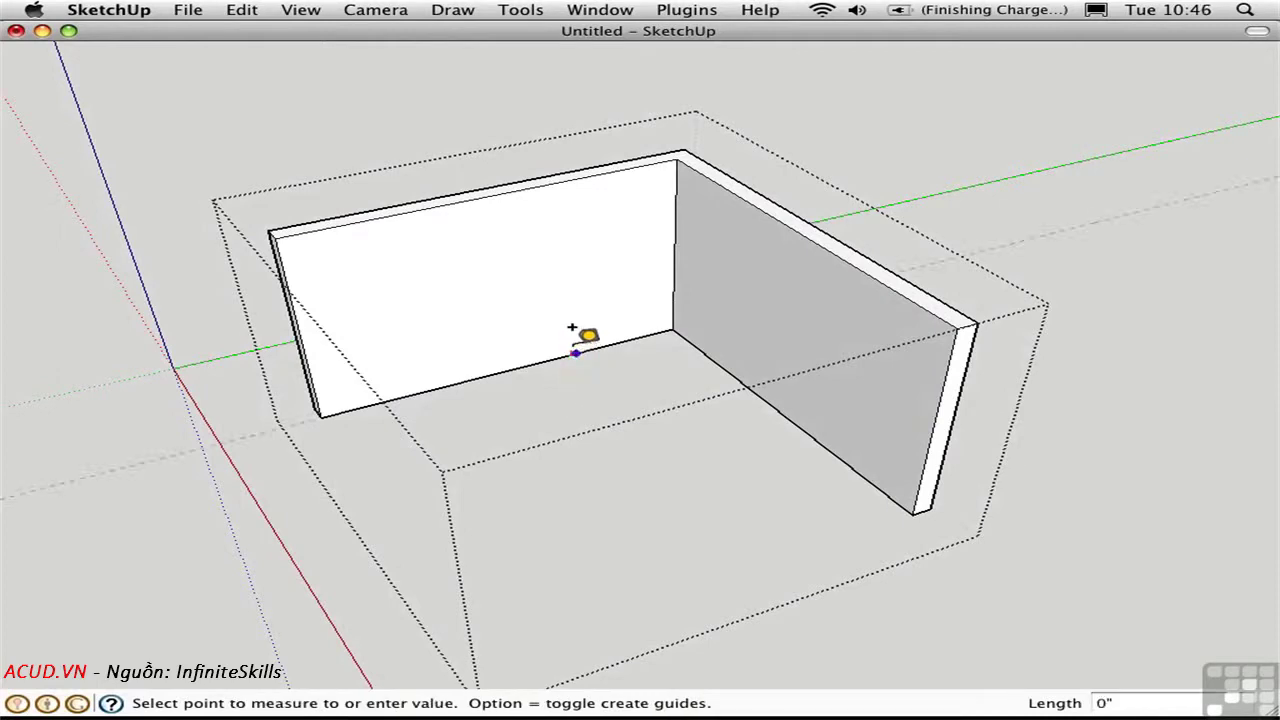
left_click(568, 276)
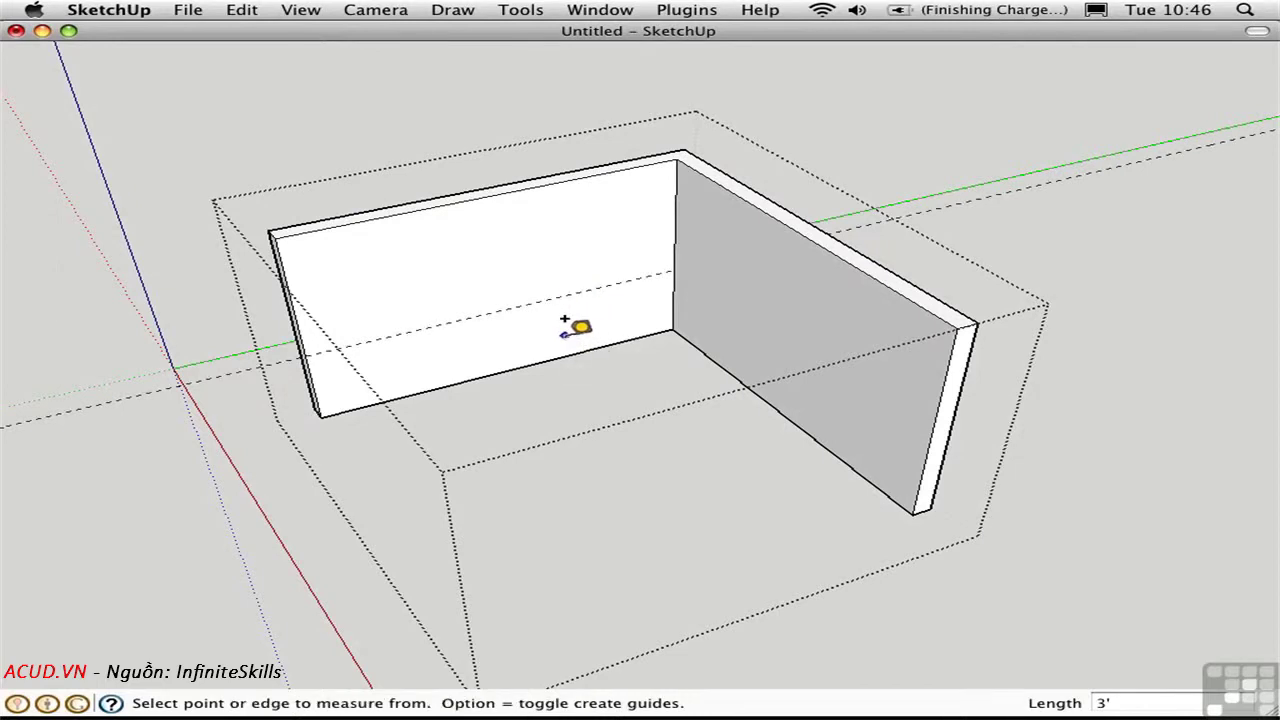
Draw a 6' by 4' rectangle on the inner wall face, with its lower edge on the guide line
key("r")
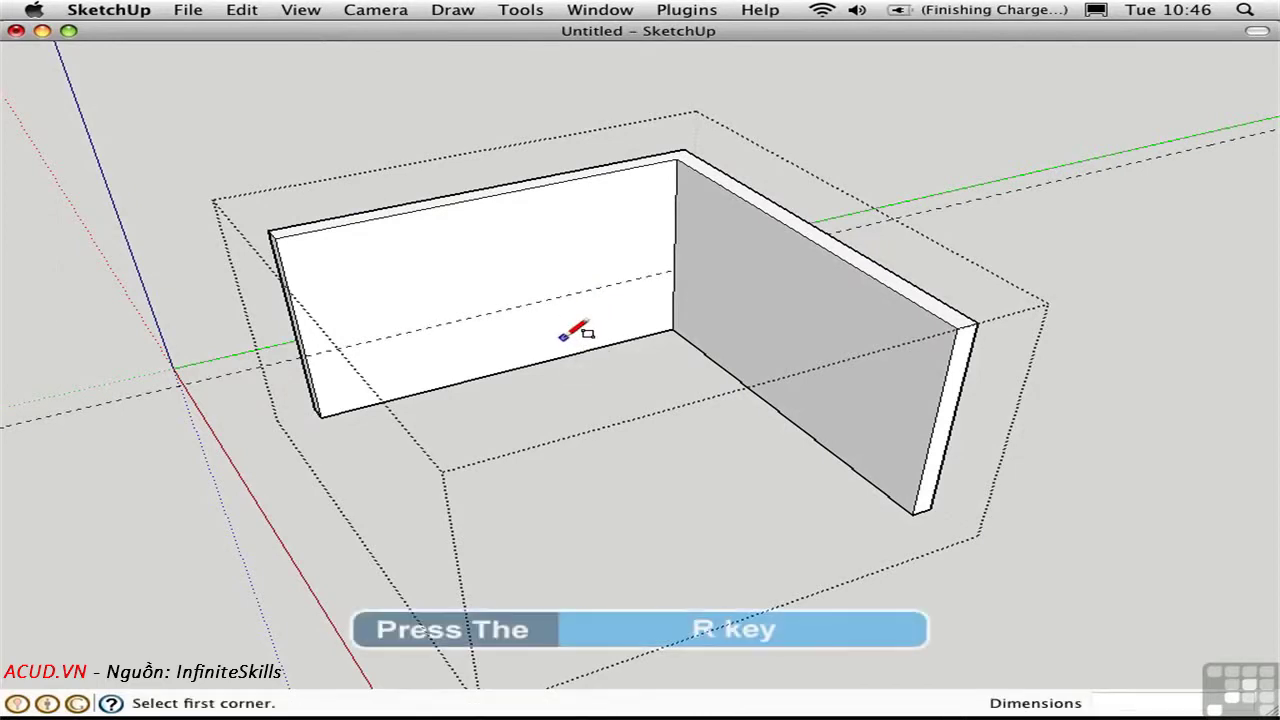
left_click(410, 331)
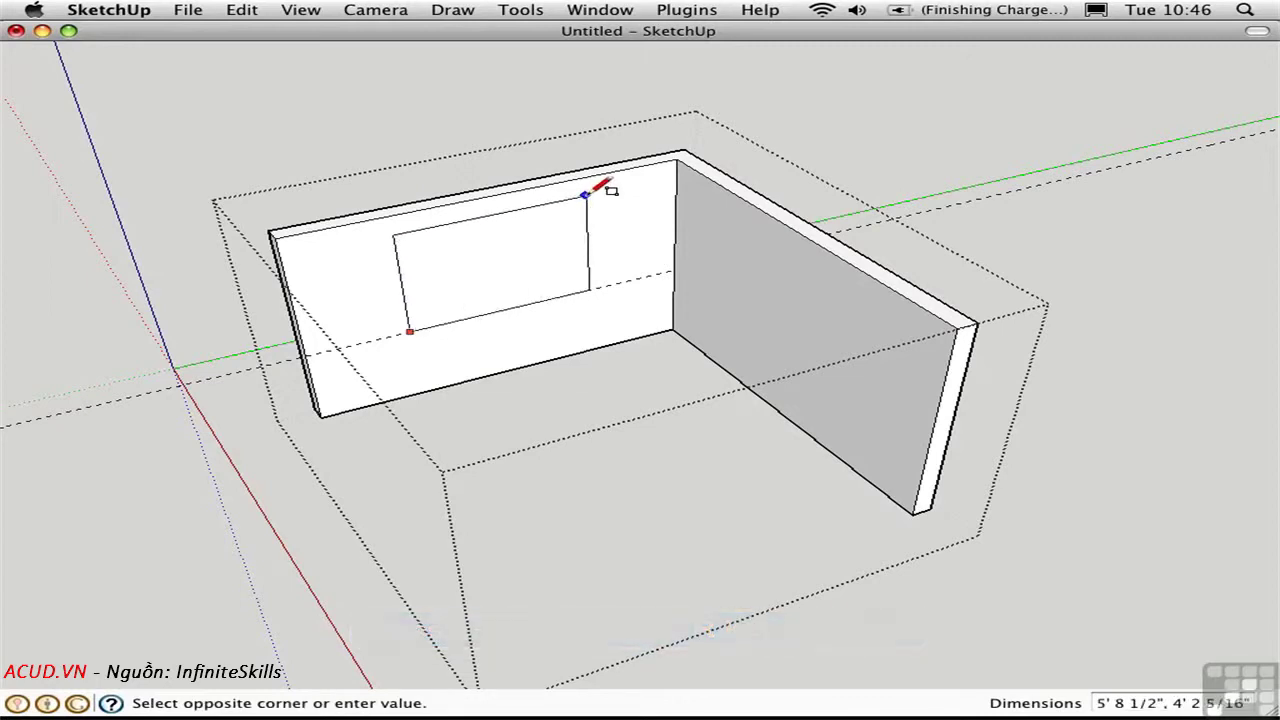
left_click(586, 194)
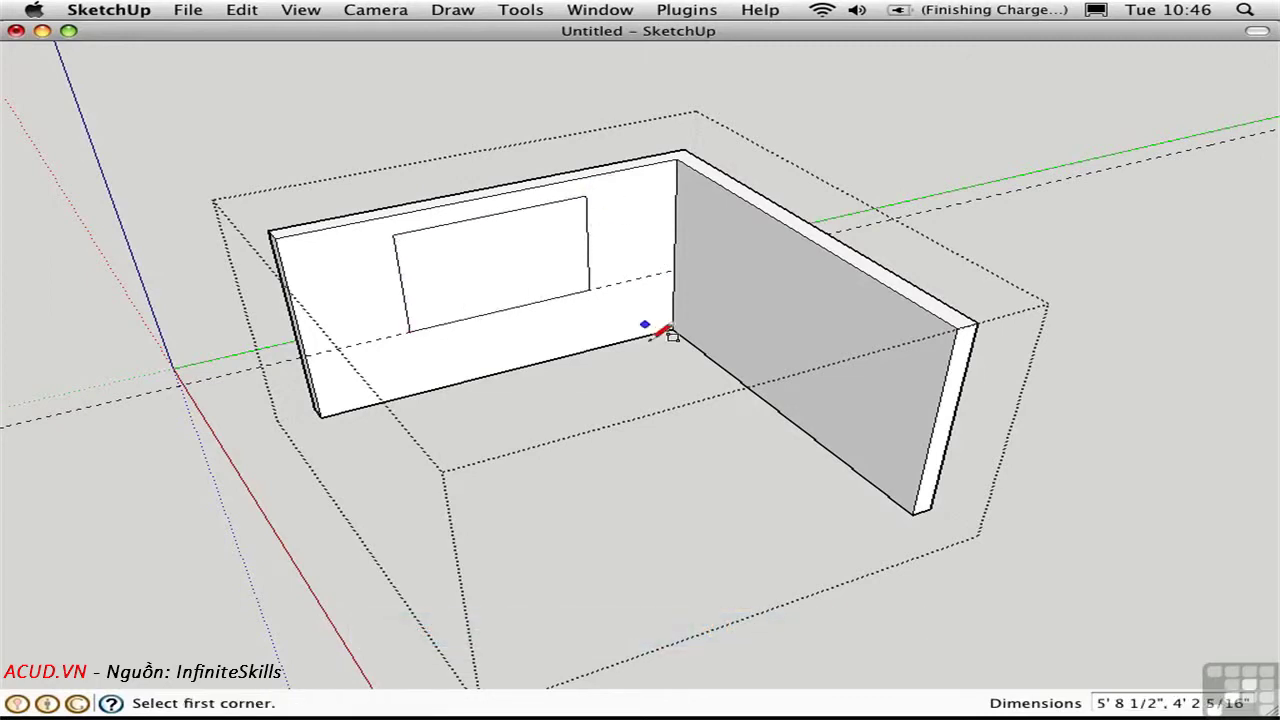
type("6")
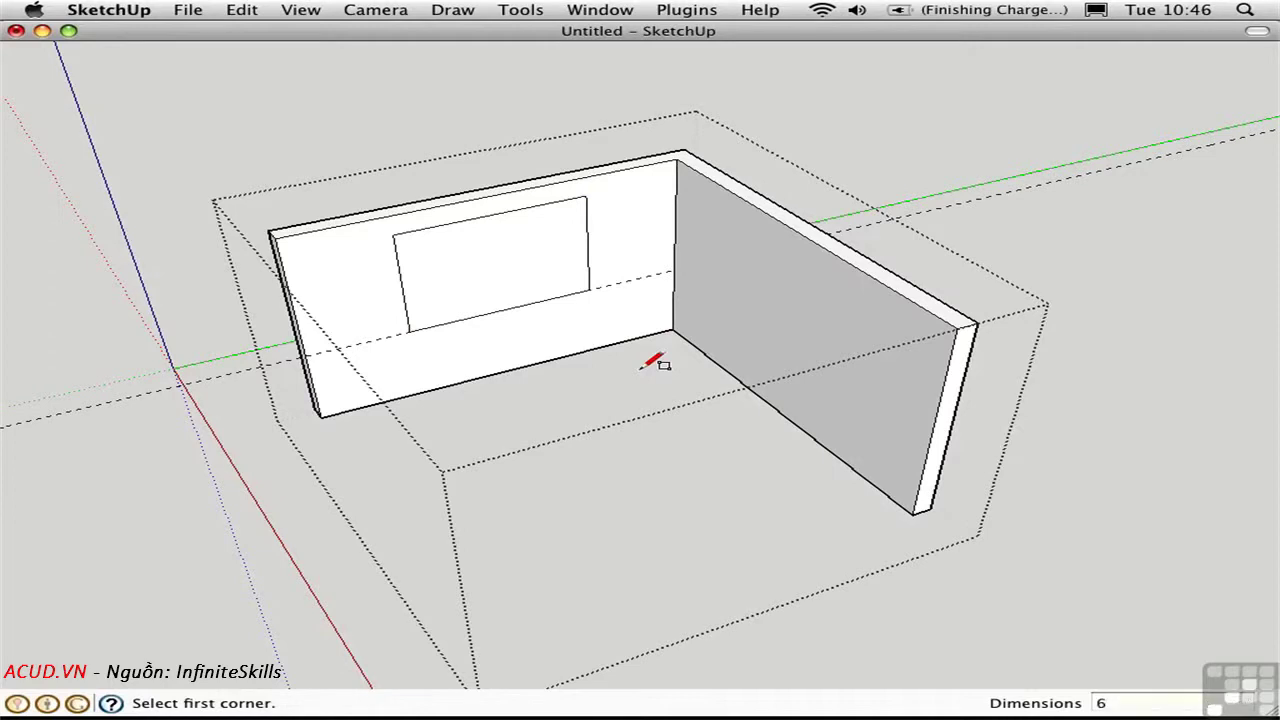
type("',4'")
key("Return")
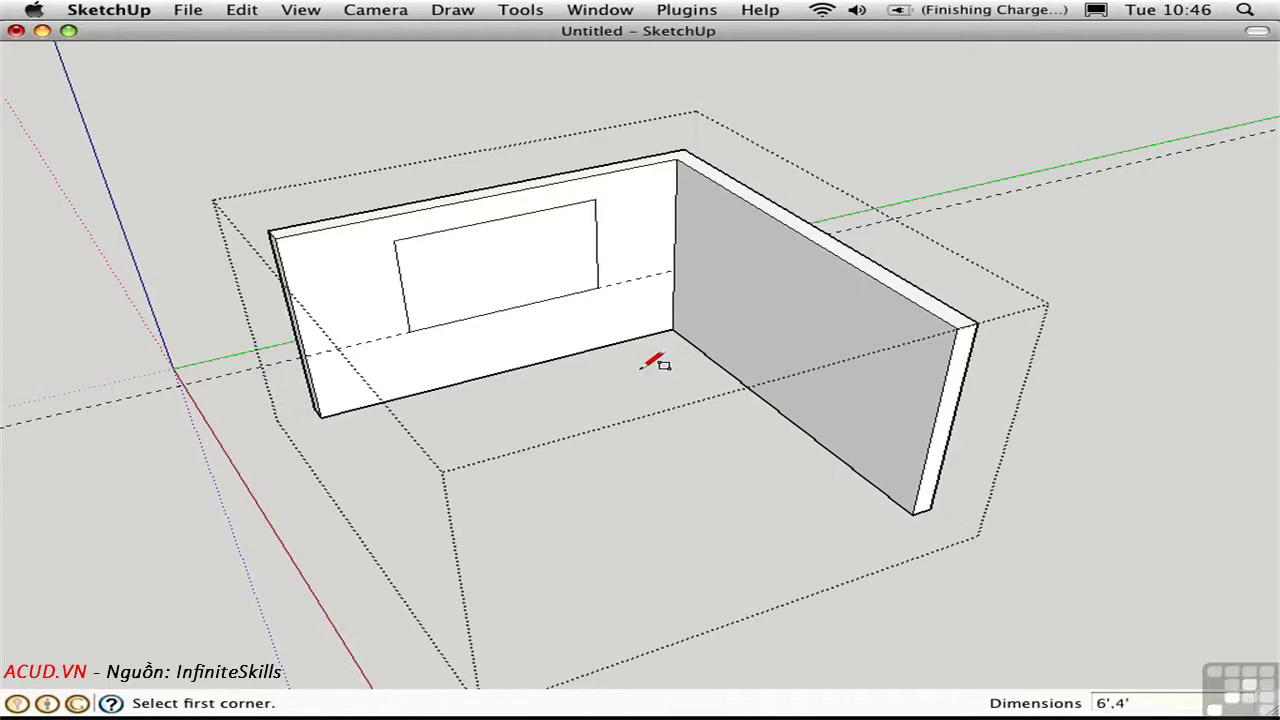
Push the rectangle 7" through the wall to cut a window opening, and close the wall group
key("p")
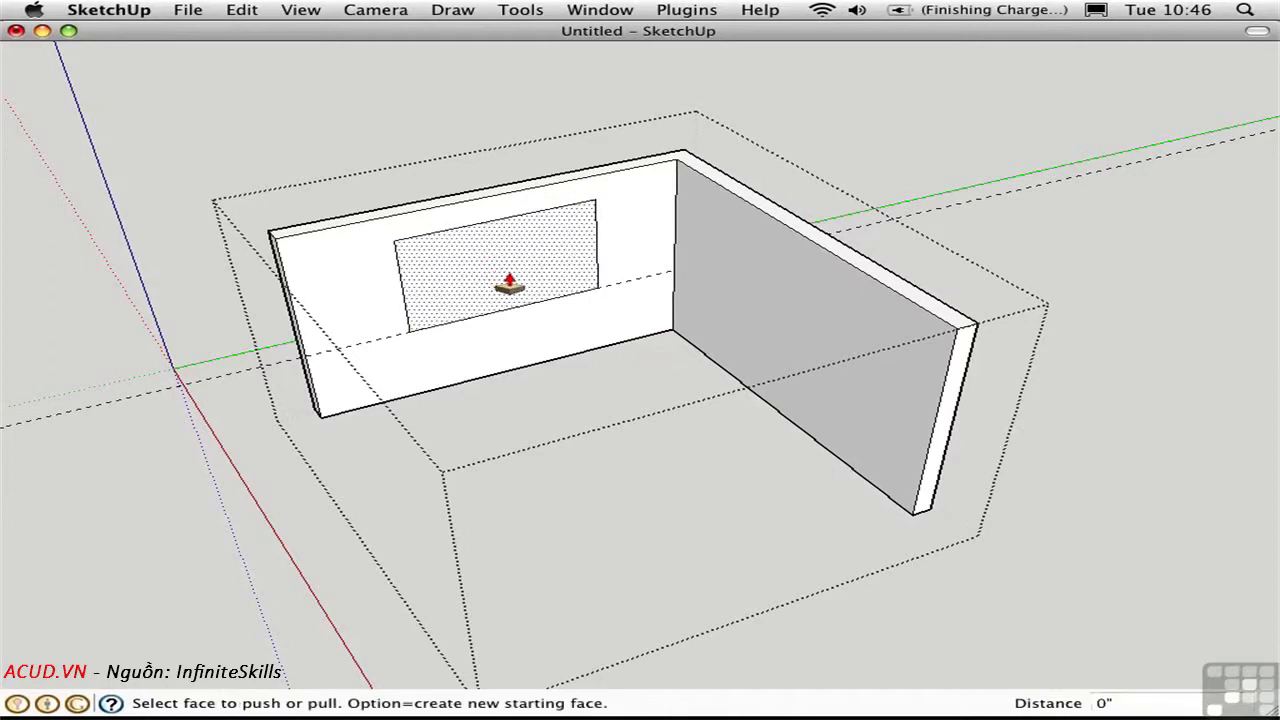
left_click(521, 291)
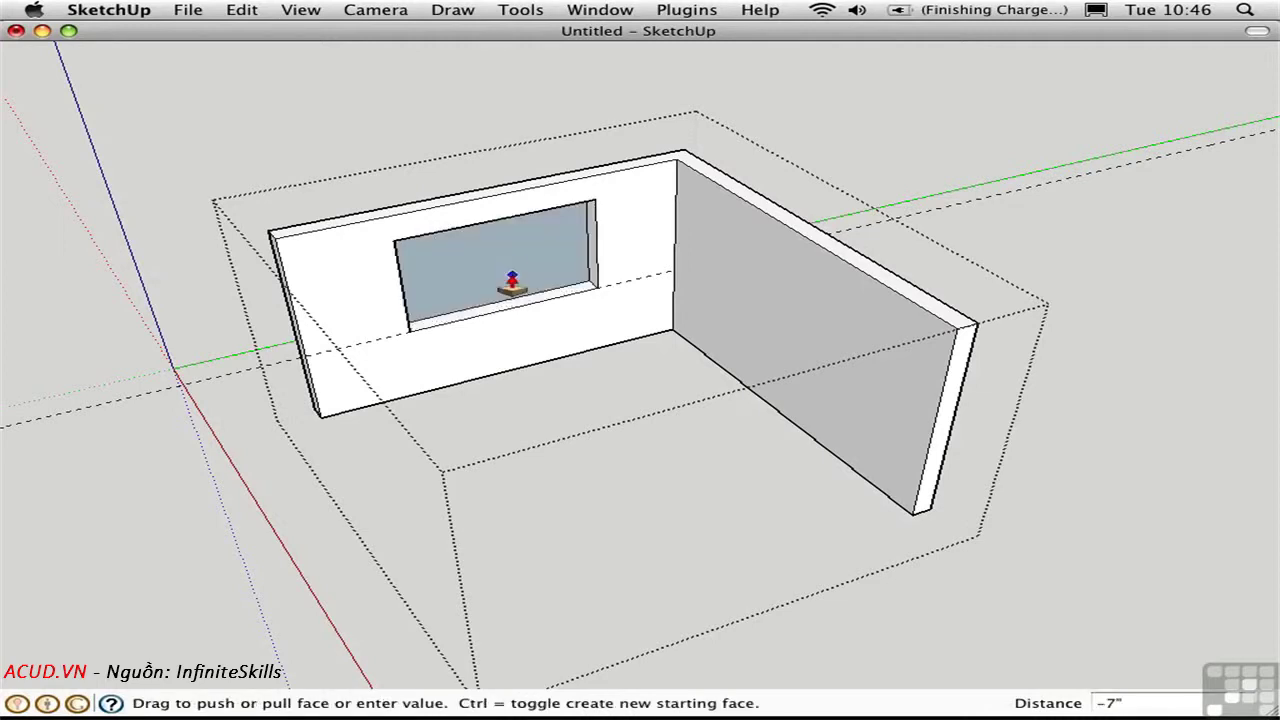
left_click(497, 277)
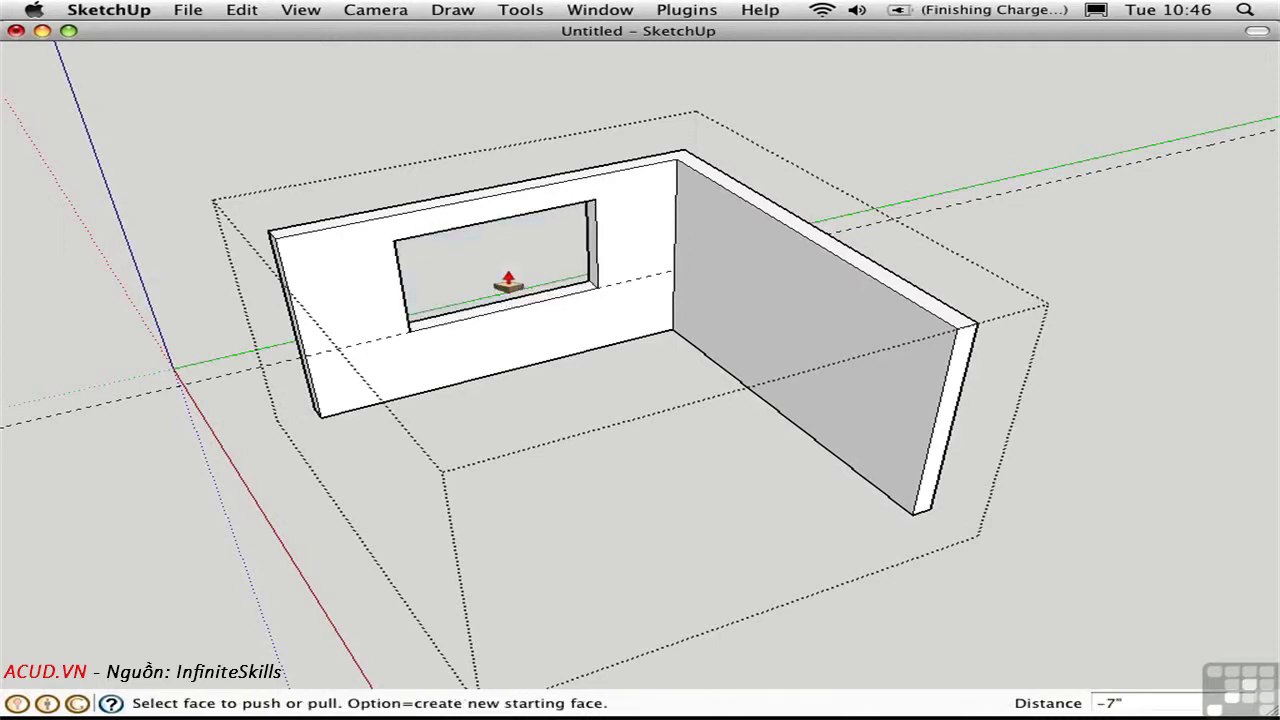
key("space")
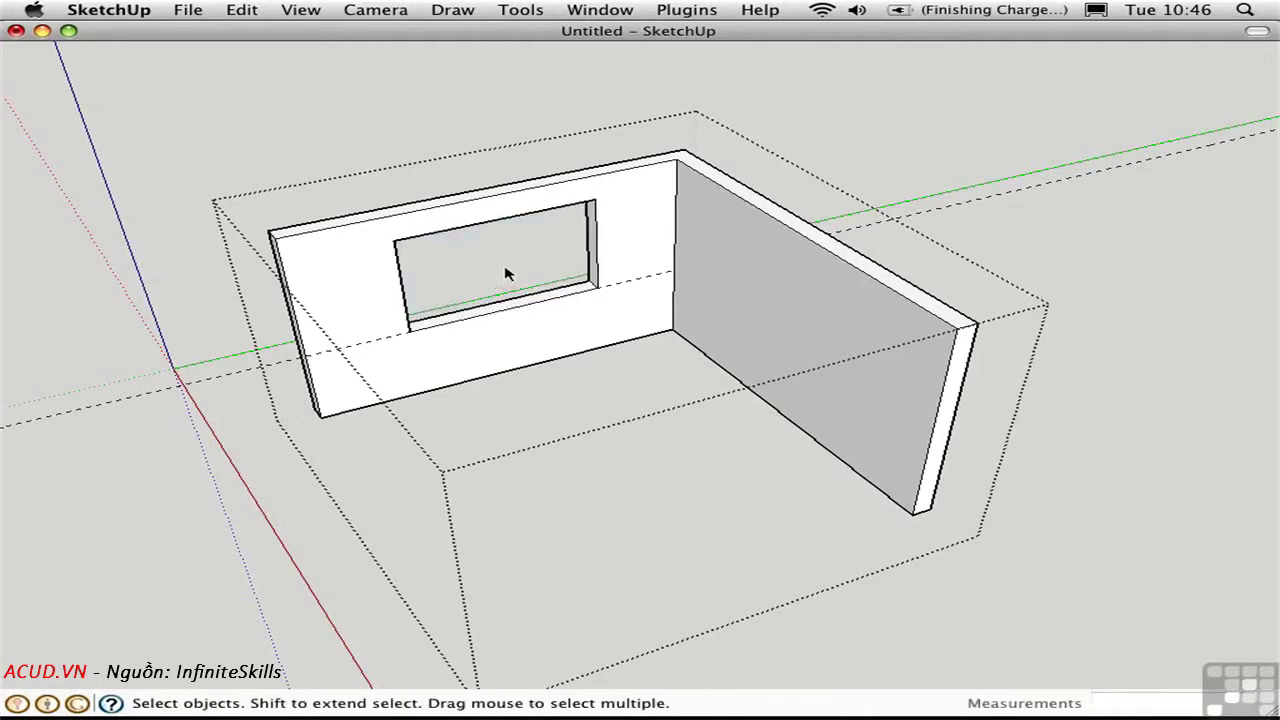
left_click(338, 145)
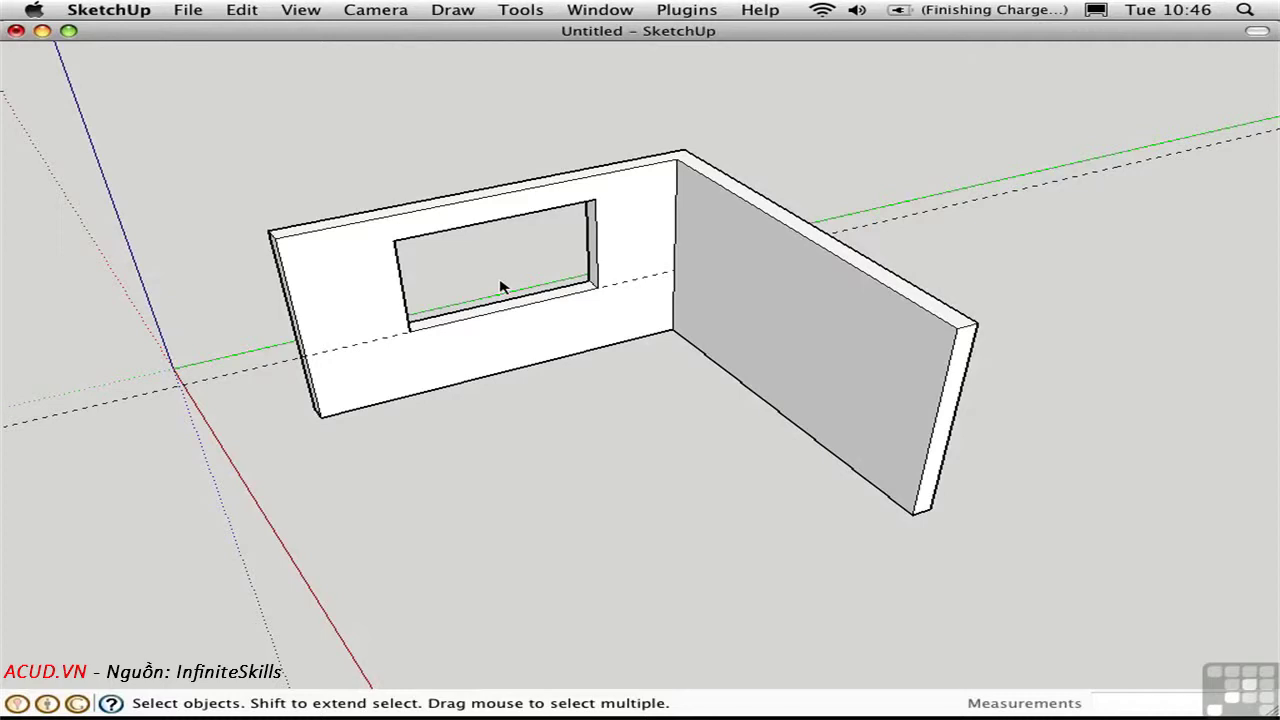
Draw a 4' by 6' rectangle across the window opening, between the midpoints of the short depth edges at two diagonally opposite corners
key("z")
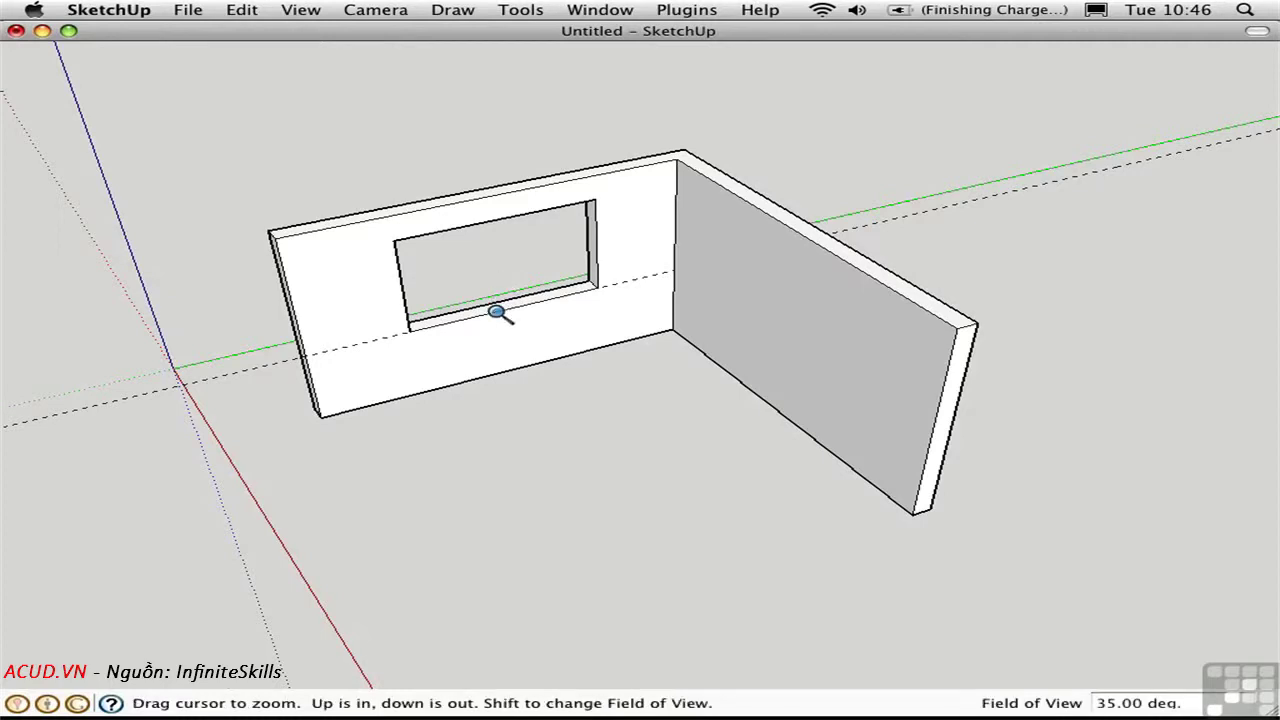
left_click_drag(500, 314, 457, 214)
middle_click_drag(457, 214, 574, 314)
left_click_drag(574, 314, 571, 234)
mouse_move(571, 234)
middle_mouse_down()
mouse_move(540, 231)
mouse_move(523, 194)
mouse_move(497, 218)
mouse_move(563, 243)
middle_mouse_up()
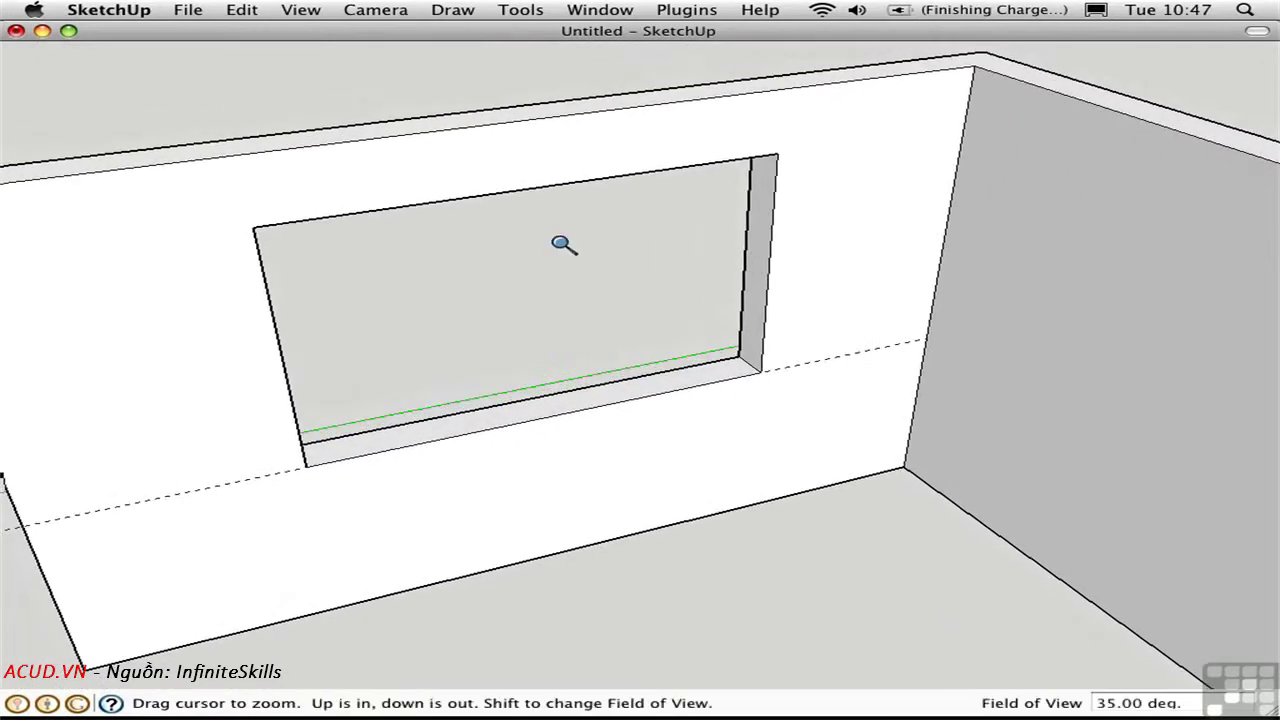
key("r")
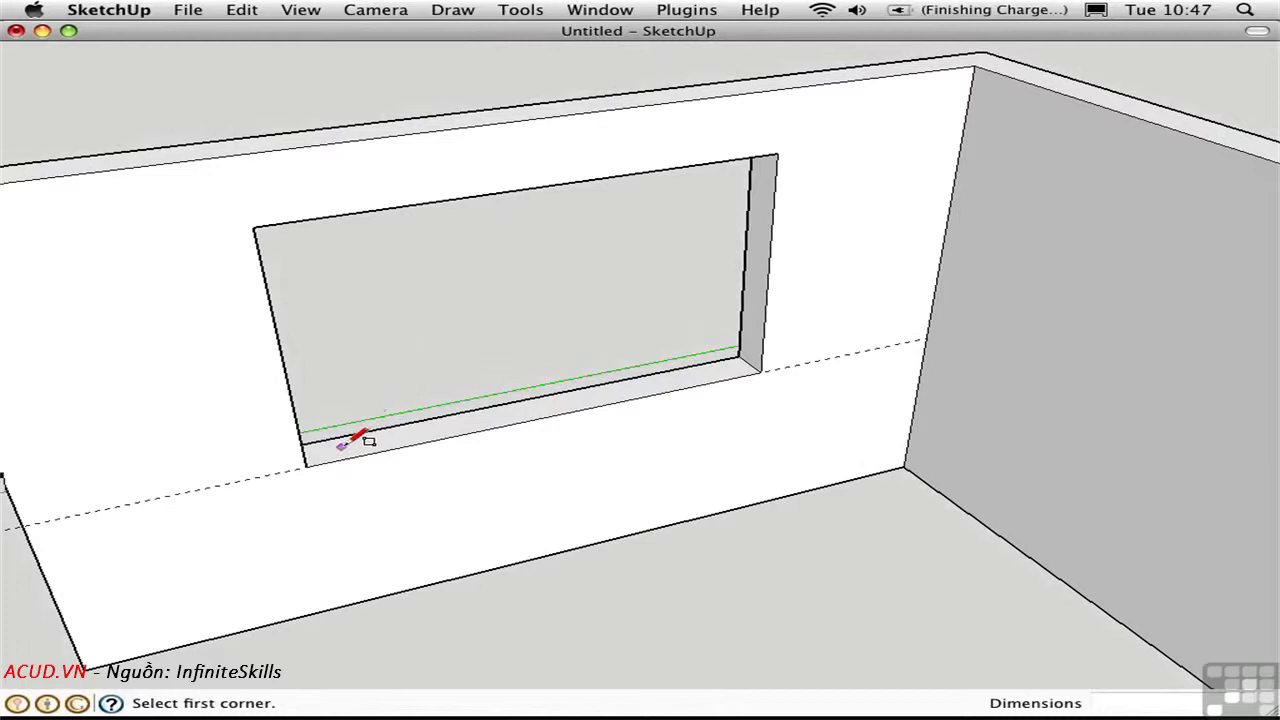
middle_click_drag(448, 406, 118, 405)
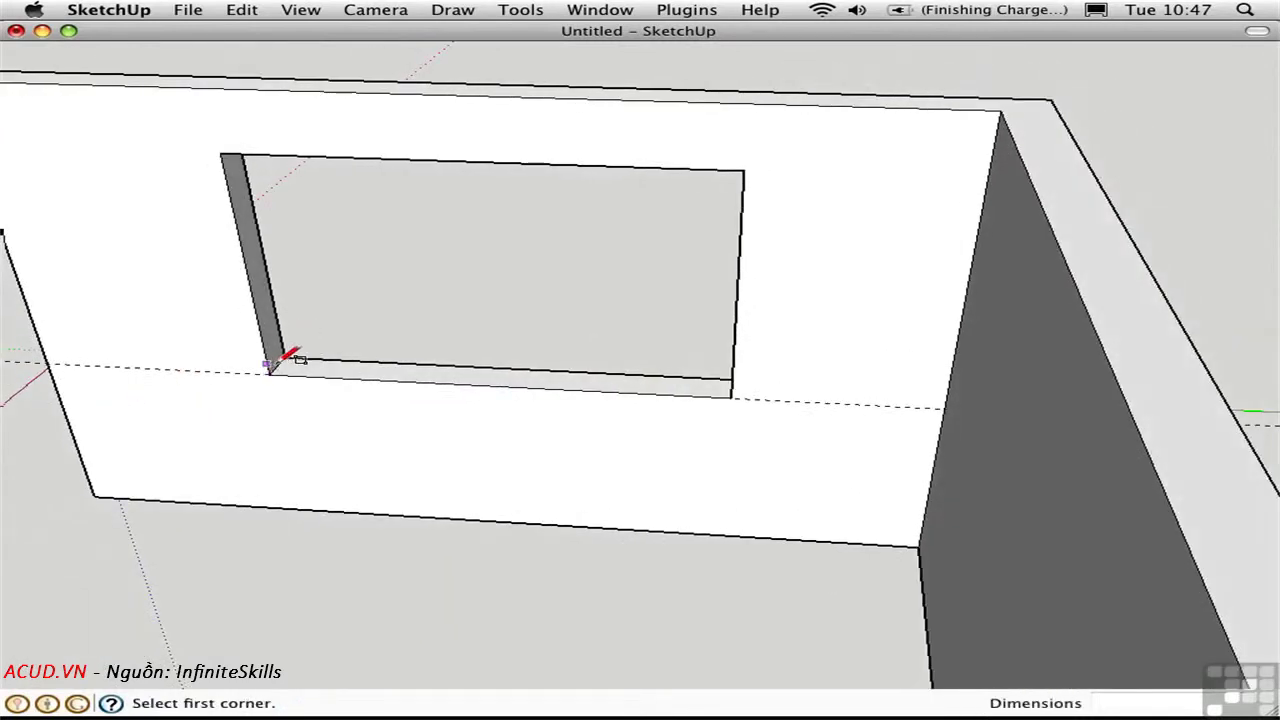
scroll(283, 356, "up", 3)
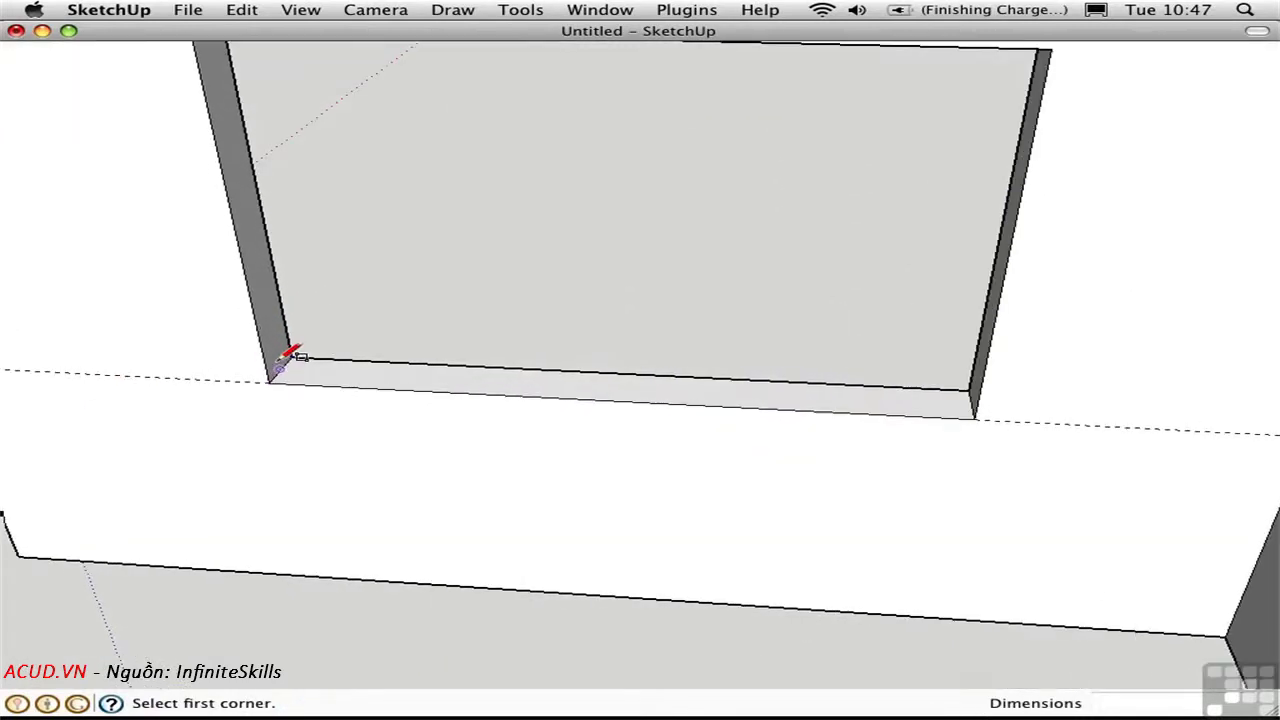
left_click(279, 369)
mouse_move(456, 318)
middle_mouse_down()
mouse_move(886, 126)
mouse_move(686, 237)
mouse_move(670, 310)
mouse_move(745, 185)
middle_mouse_up()
type("4',6'")
key("Return")
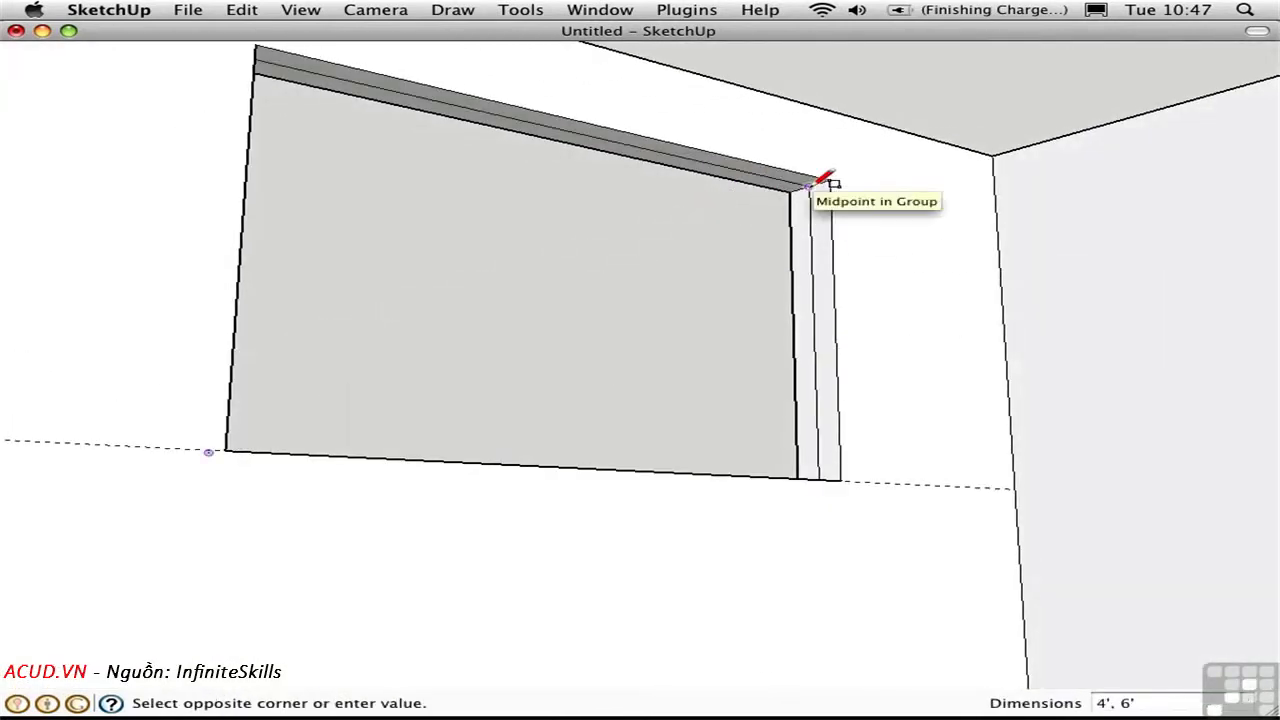
left_click(822, 182)
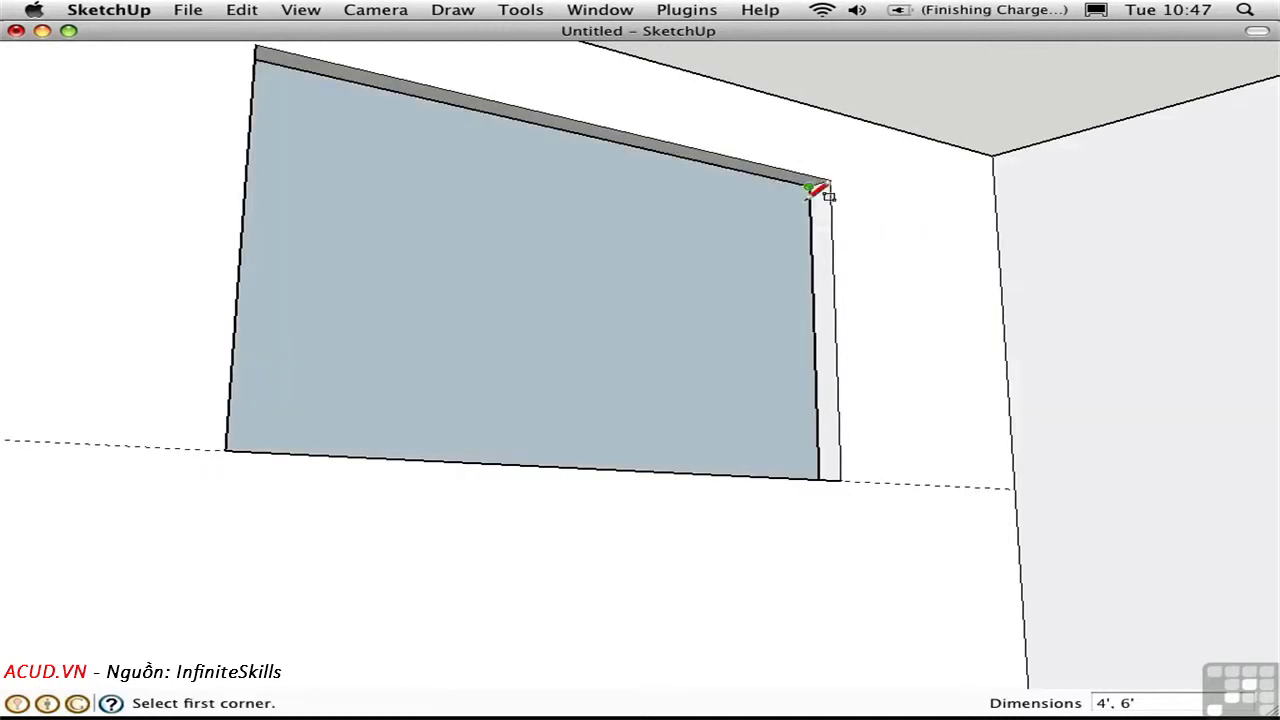
key("space")
Check in X-ray mode where the new face sits within the thickness of the wall
middle_click_drag(636, 278, 85, 474)
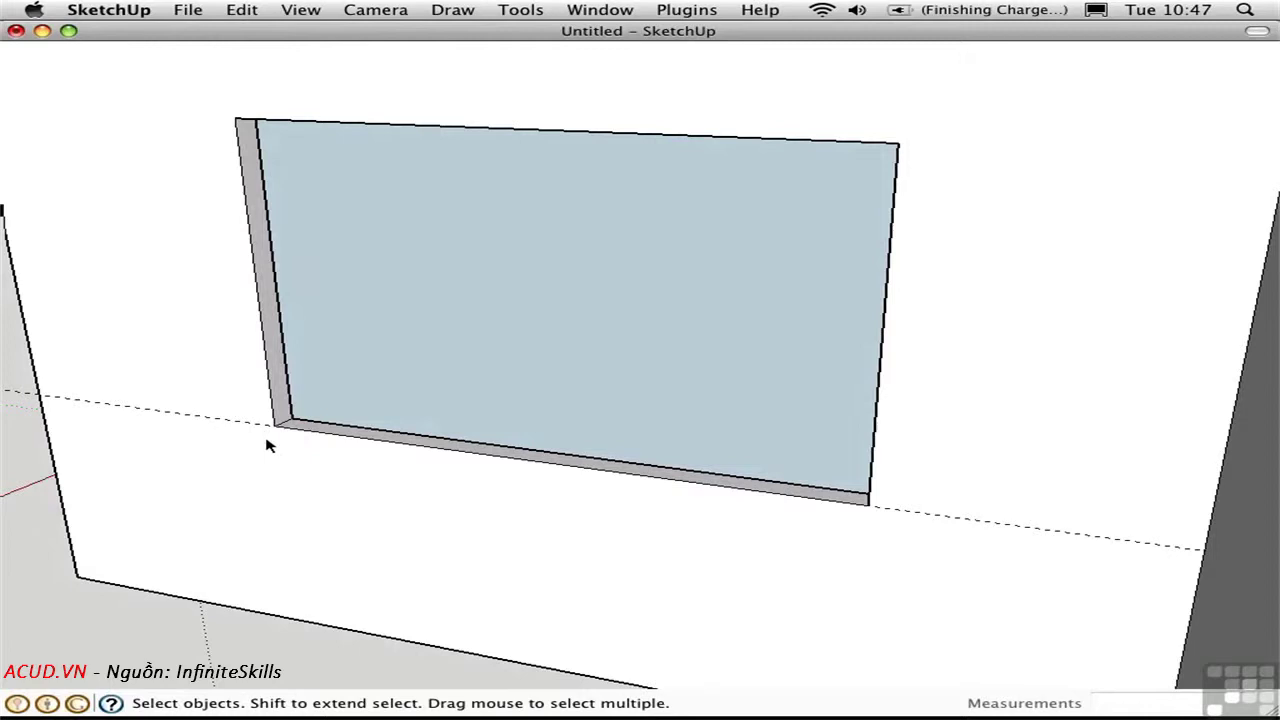
key("x")
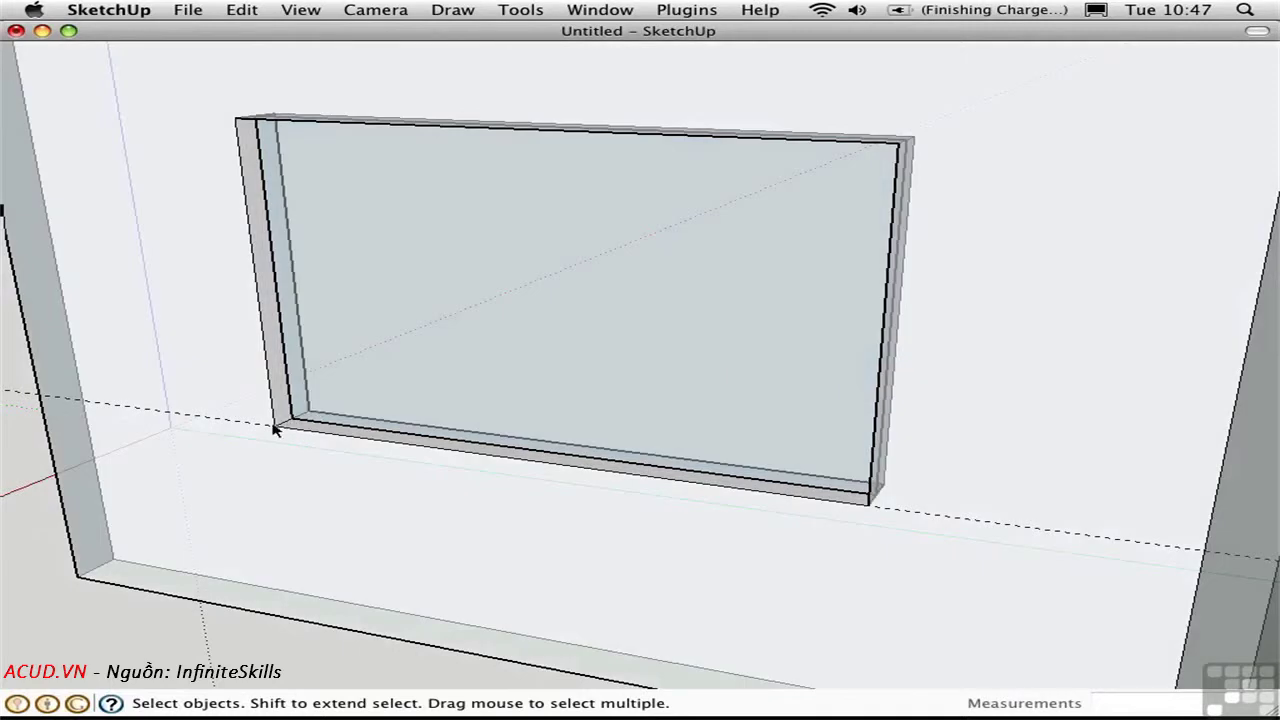
key("x")
middle_click_drag(286, 423, 679, 418)
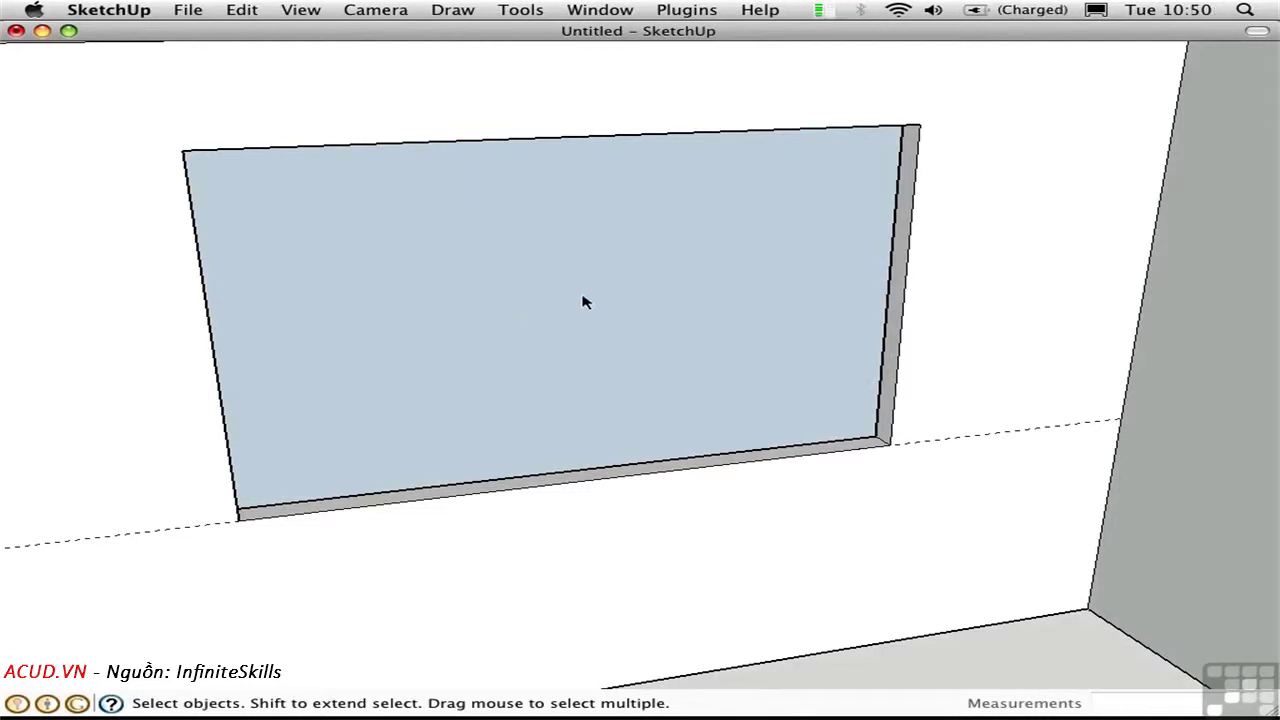
Reverse the window face and convert it with Windowizer into 2 rows and 2 columns with a DimGray frame and Blue Glass
right_click(585, 302)
left_click(610, 452)
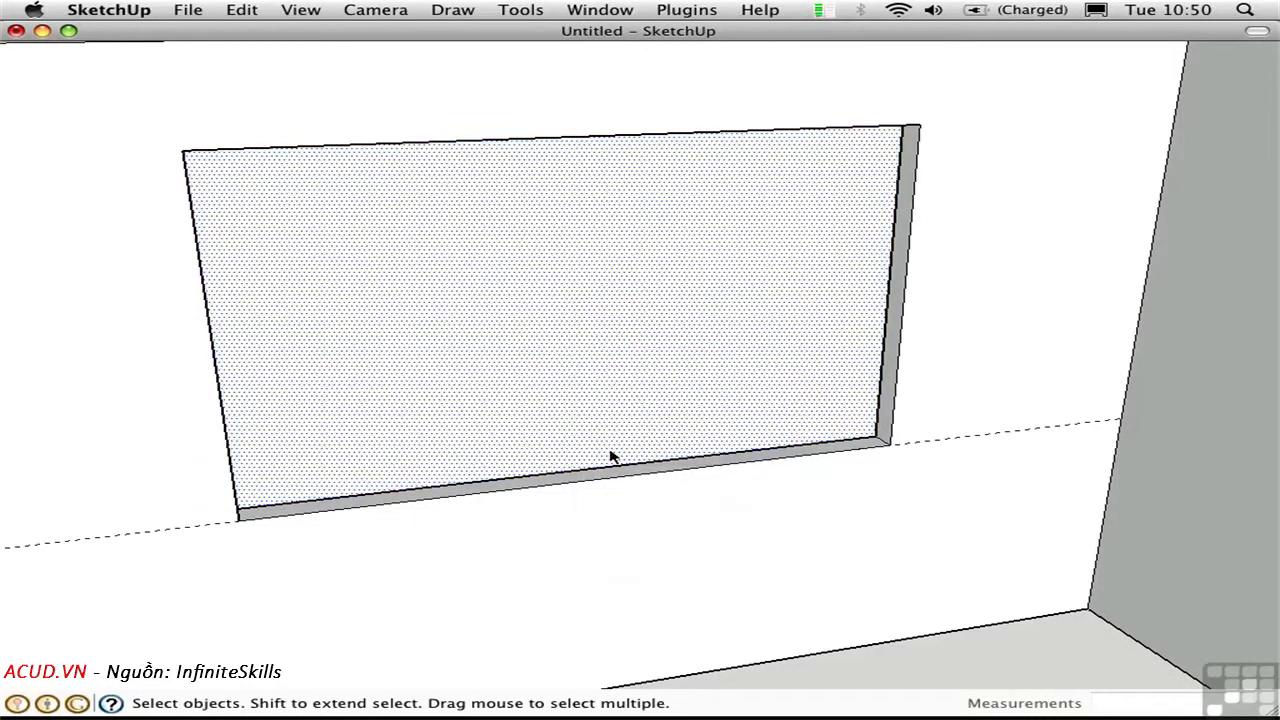
right_click(577, 263)
mouse_move(659, 558)
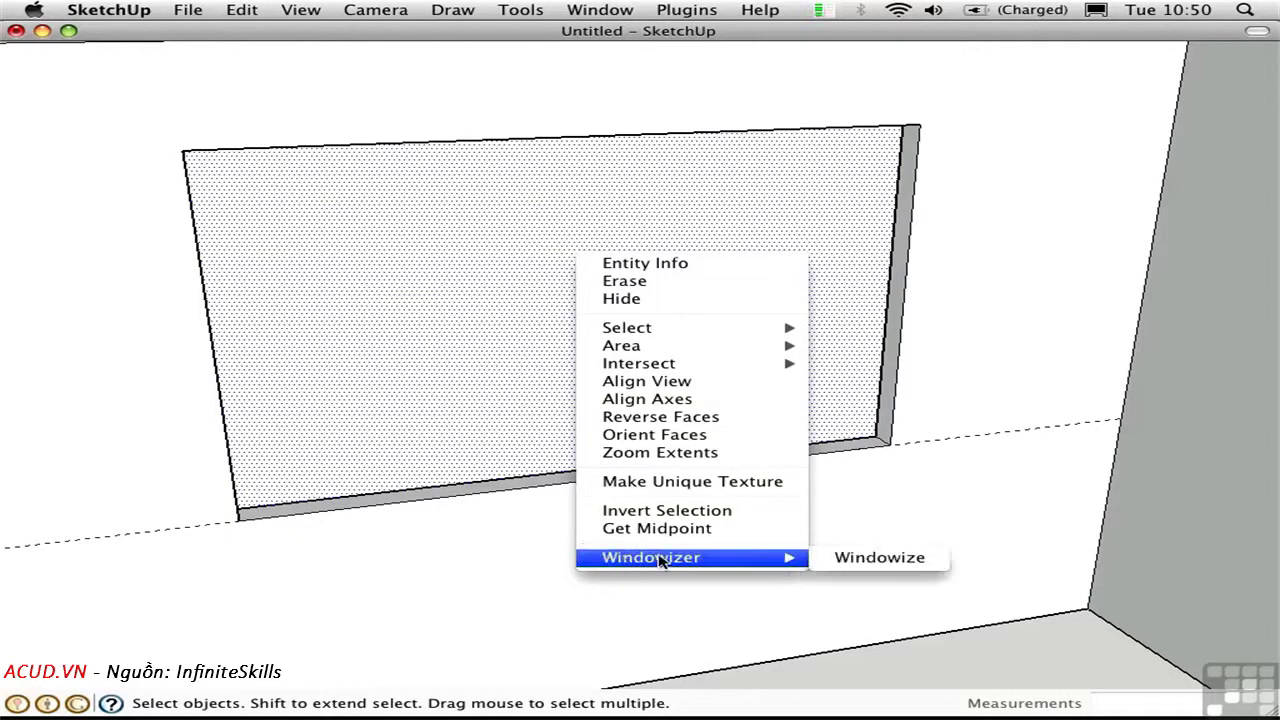
left_click(860, 560)
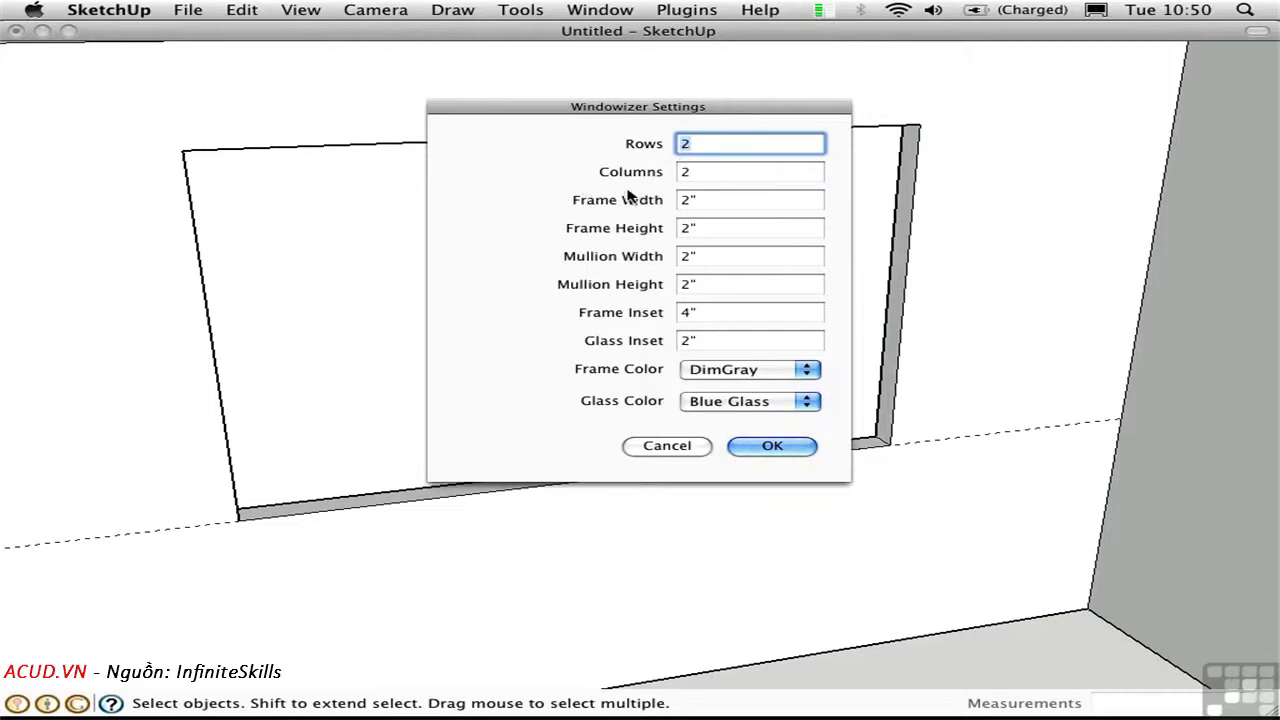
left_click(770, 447)
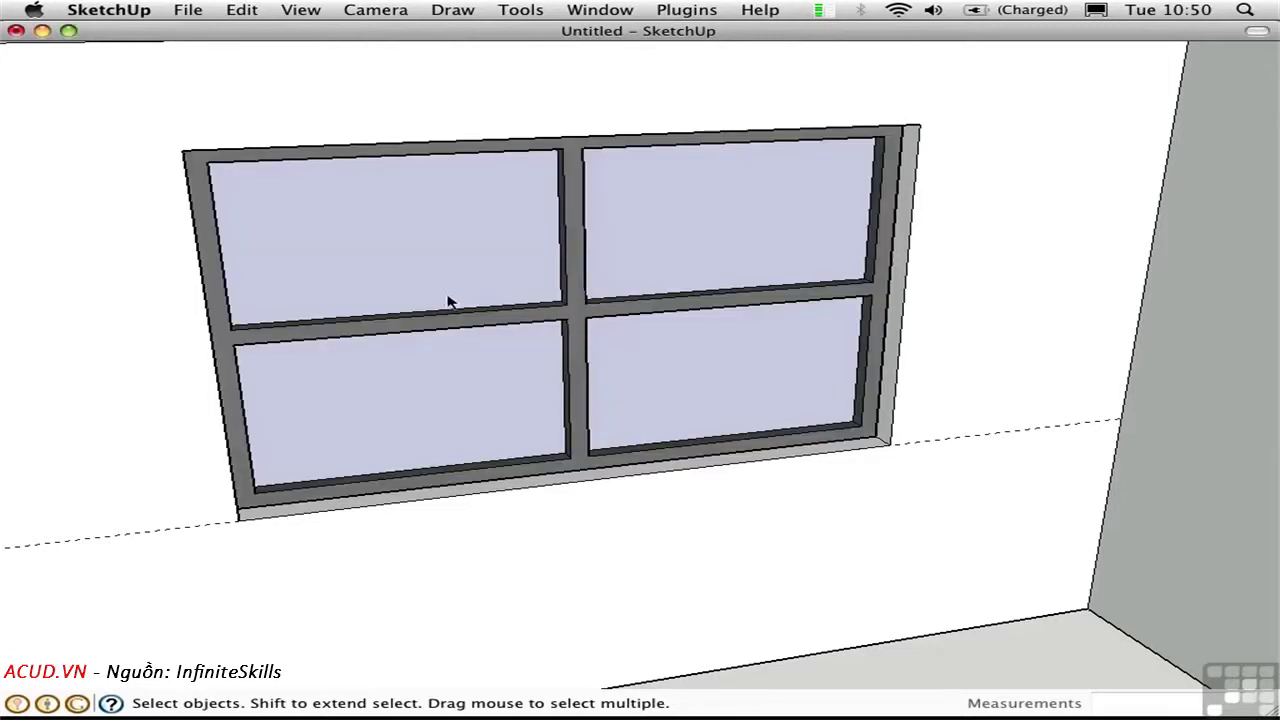
Copy the window's inner frame face 2" outward to close the open outer side of the frame
middle_click_drag(203, 320, 374, 372)
middle_click_drag(142, 280, 1084, 229)
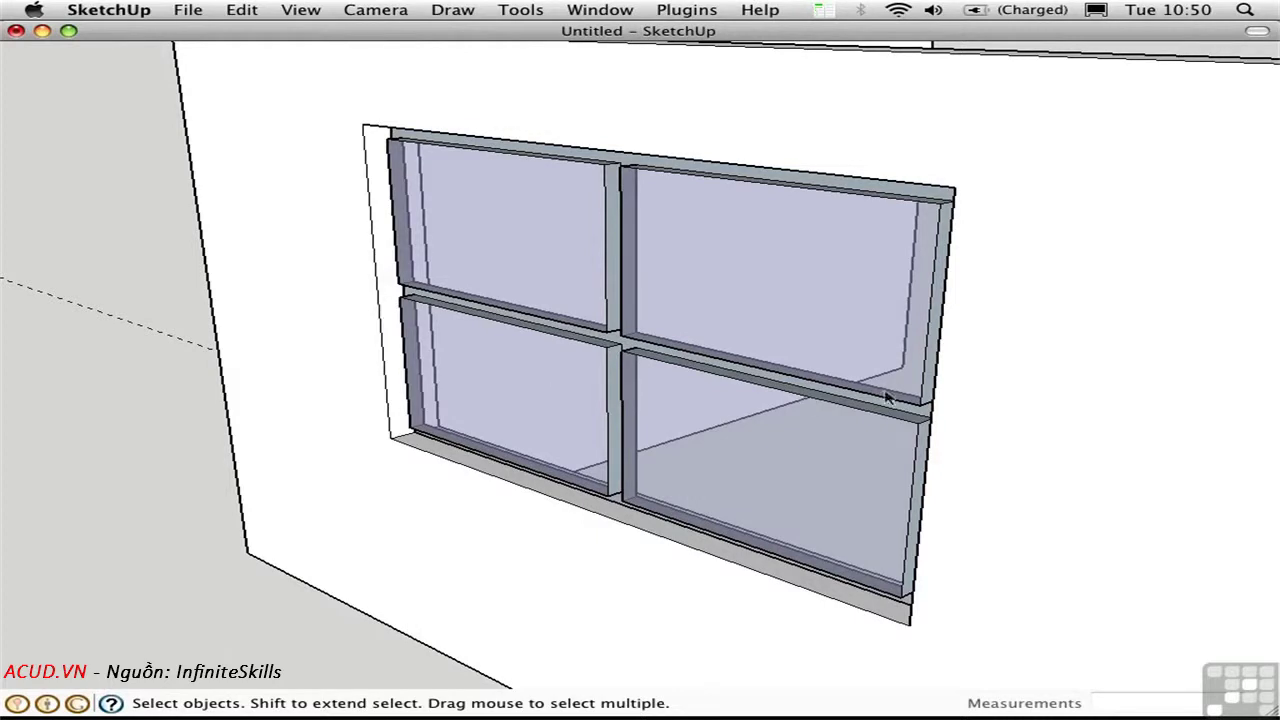
middle_click_drag(886, 397, 268, 361)
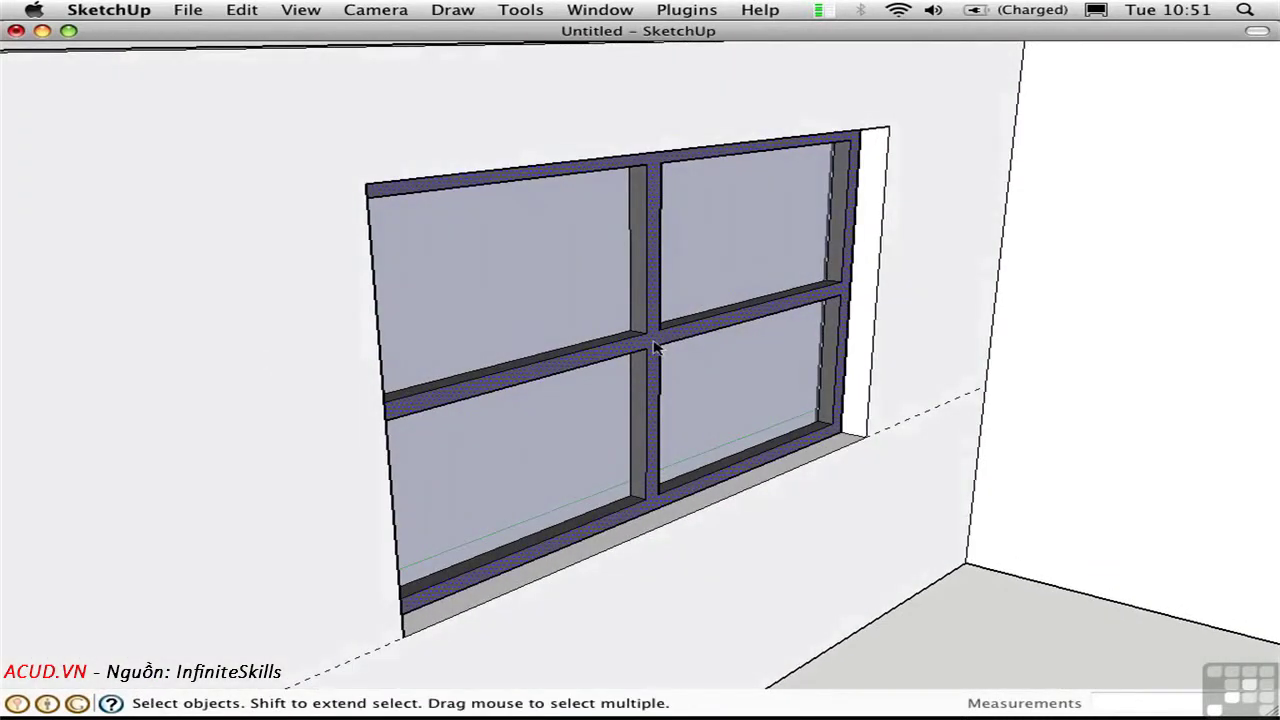
key("m")
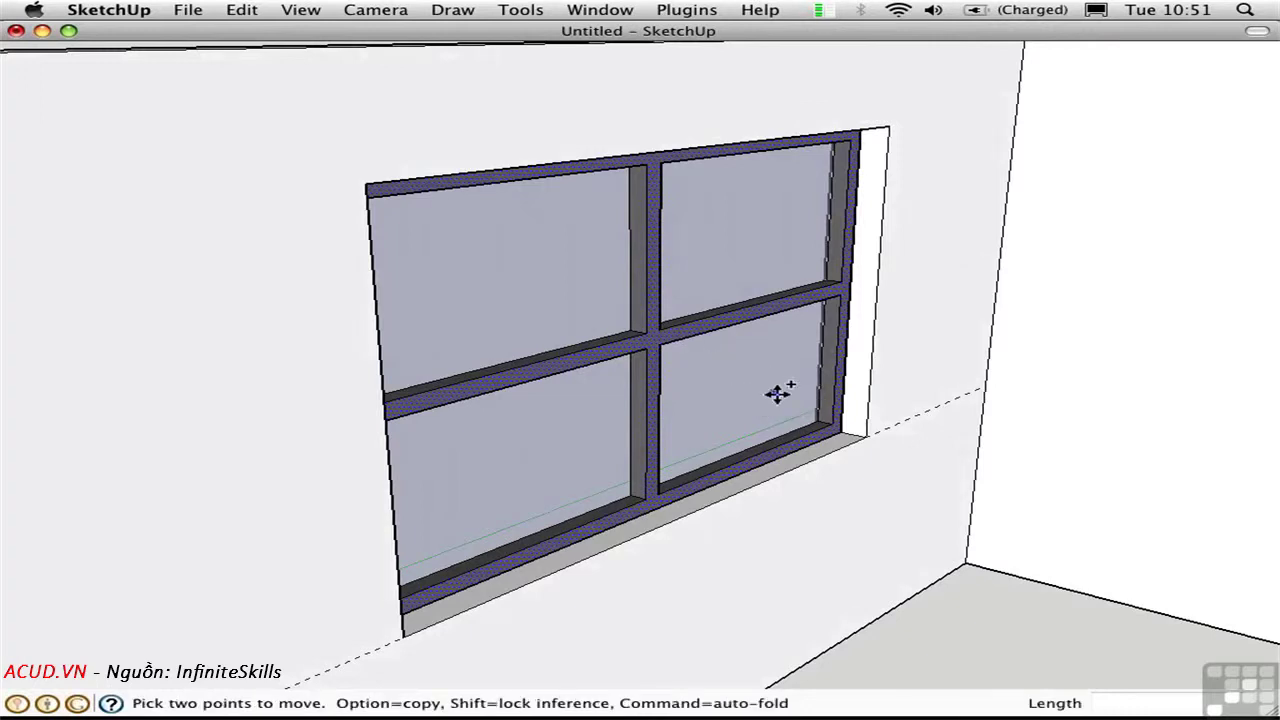
left_click(834, 424, "alt")
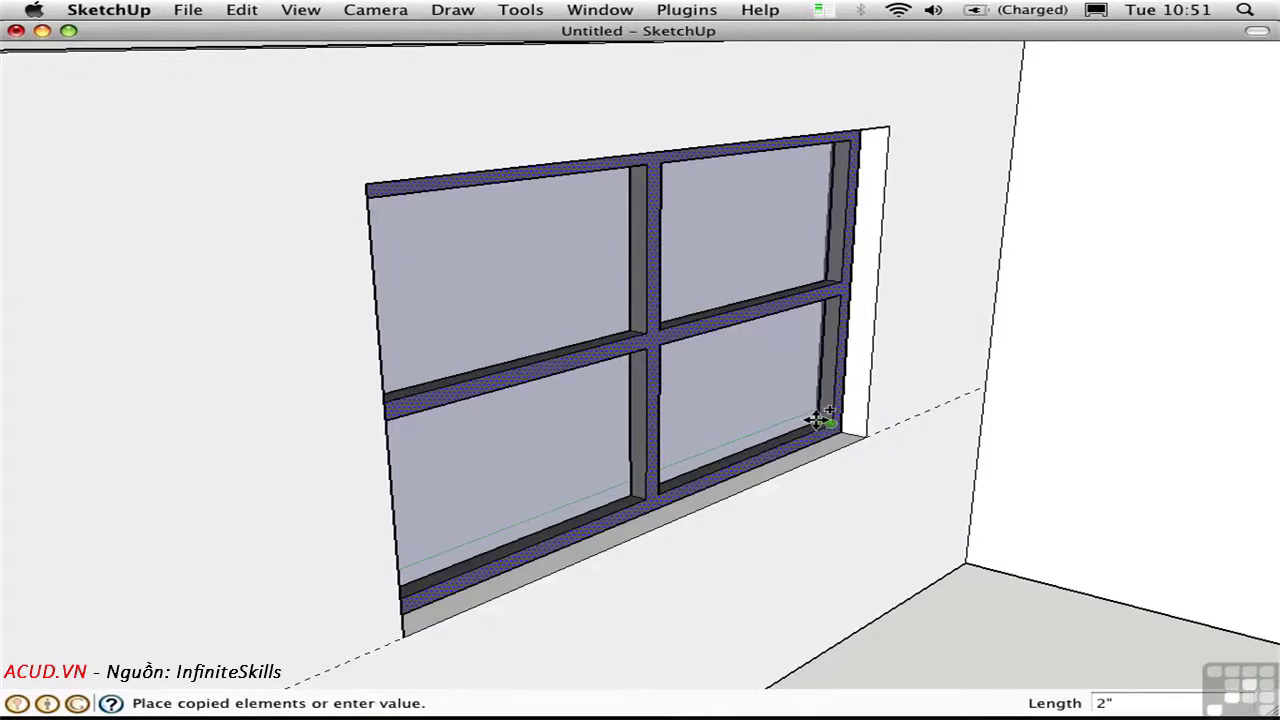
left_click(823, 423)
Reverse the copied frame face on the outer side of the window
middle_click_drag(430, 334, 1169, 351)
middle_click_drag(569, 301, 586, 334)
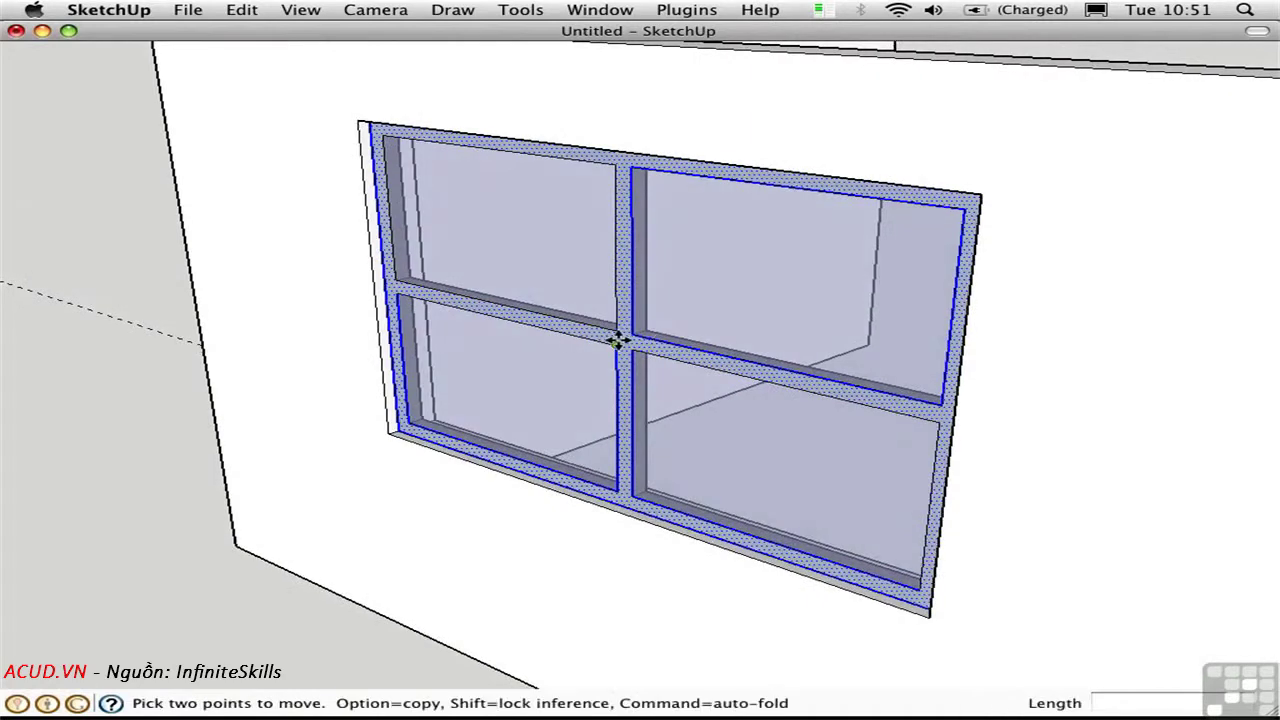
right_click(615, 343)
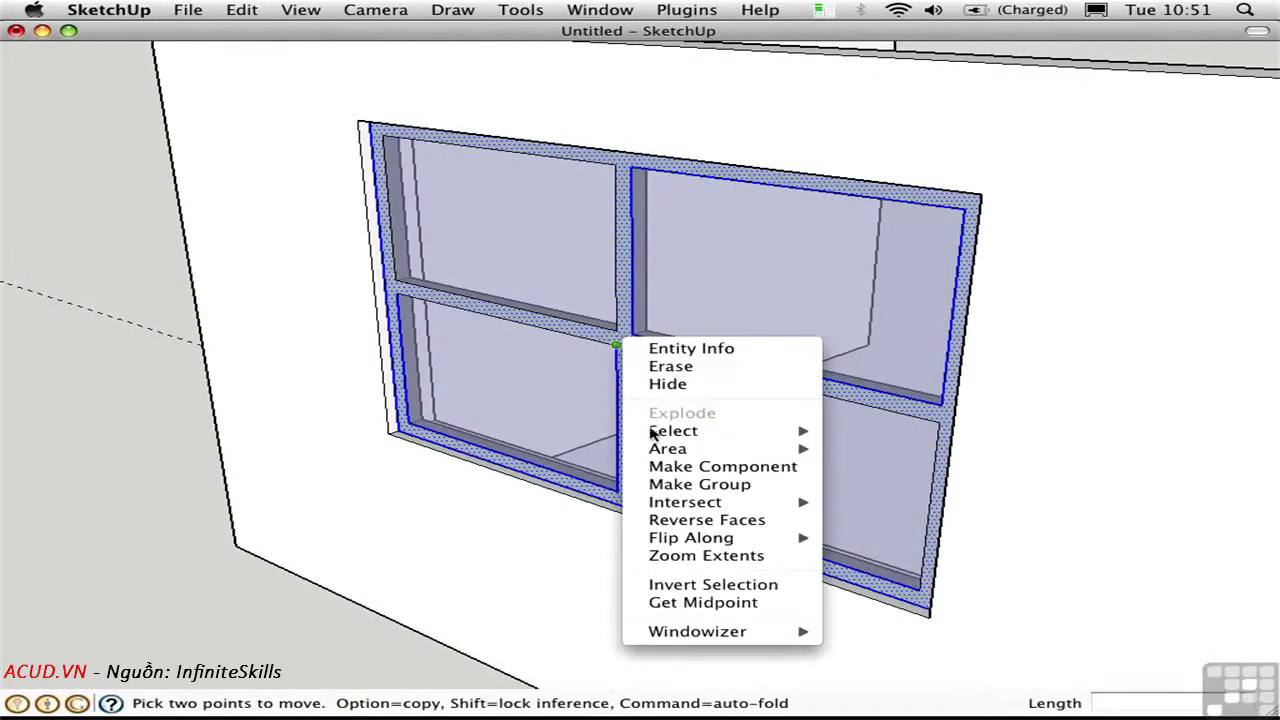
left_click(672, 520)
key("space")
left_click(210, 430)
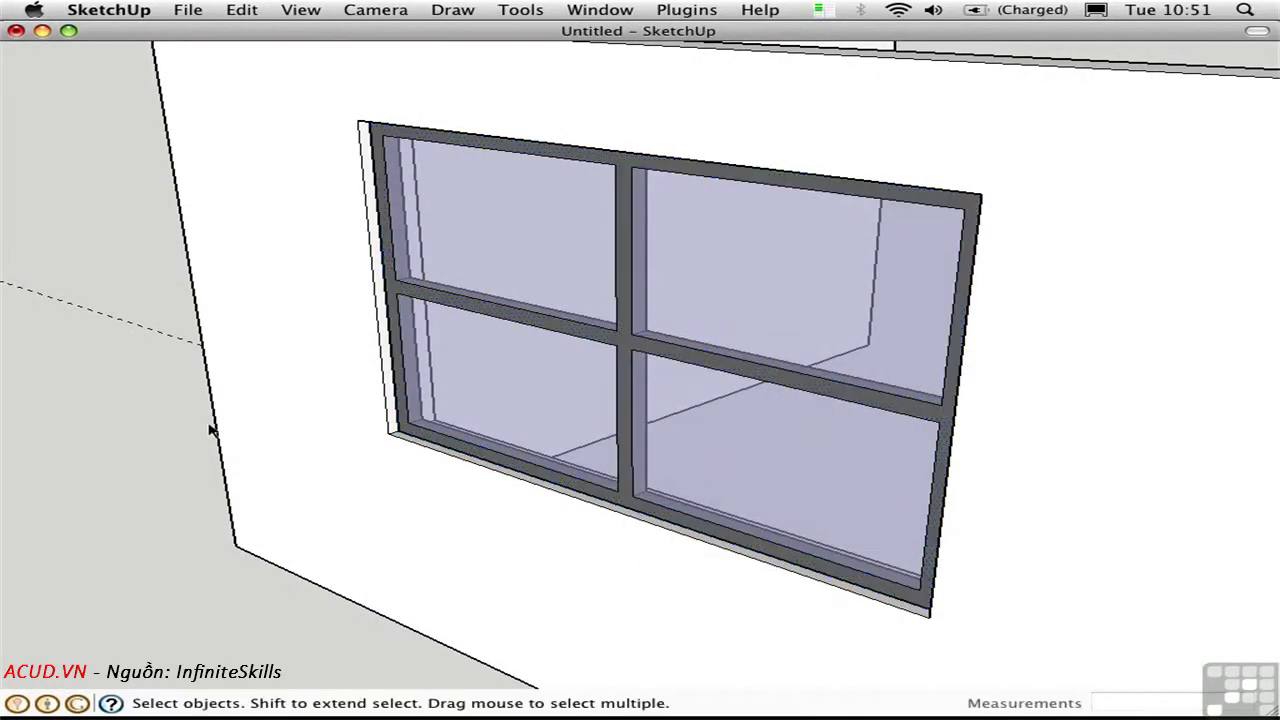
triple_click(623, 345)
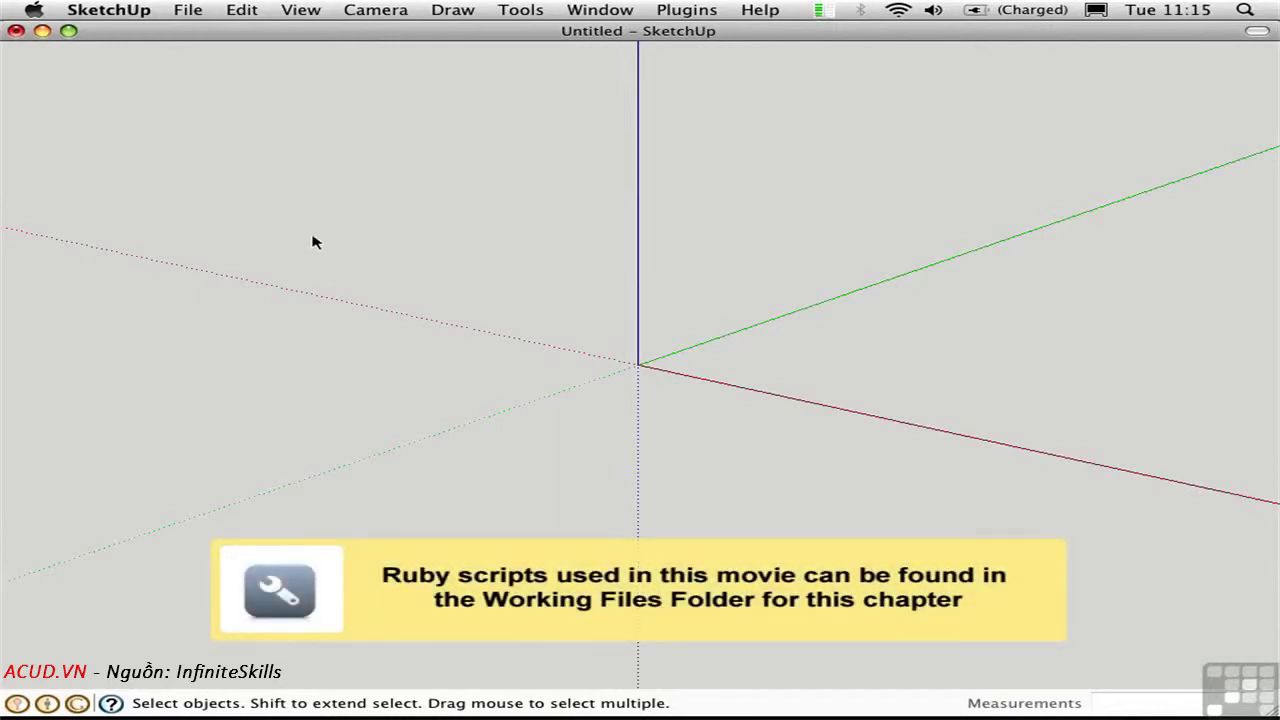
Enable the House Builder extension in the SketchUp preferences
left_click(110, 10)
left_click(135, 57)
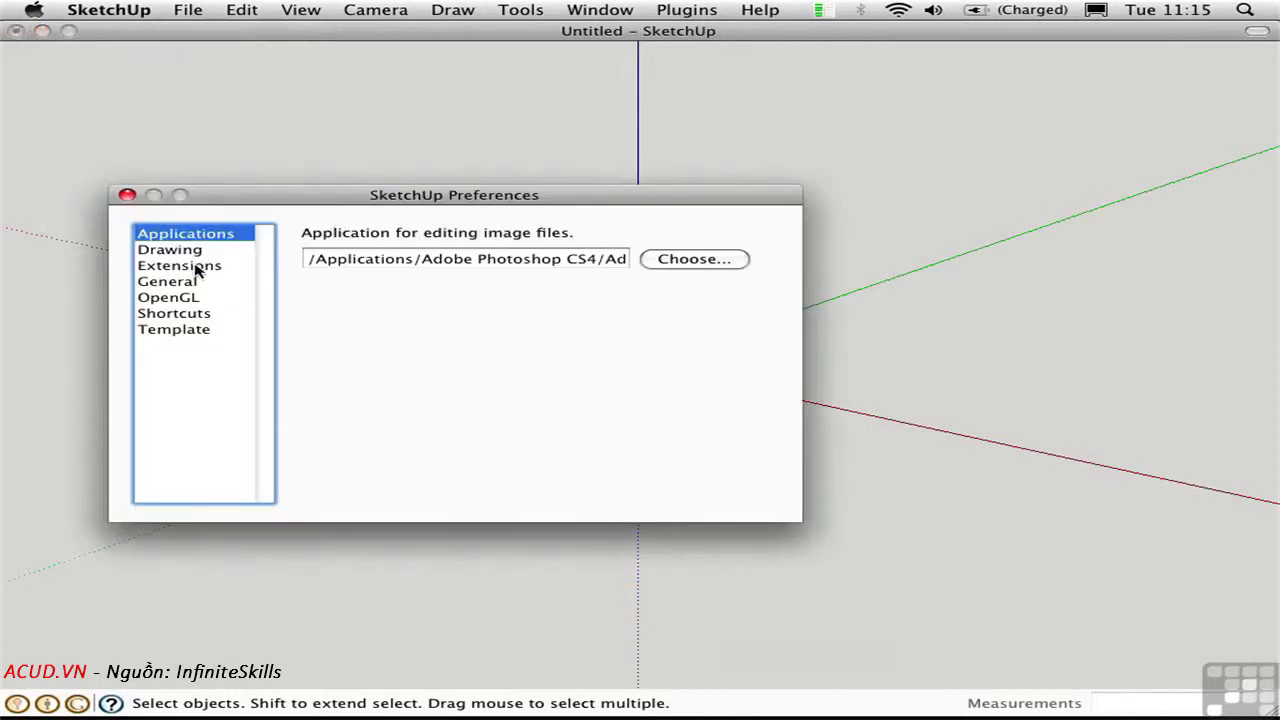
left_click(197, 267)
left_click(354, 254)
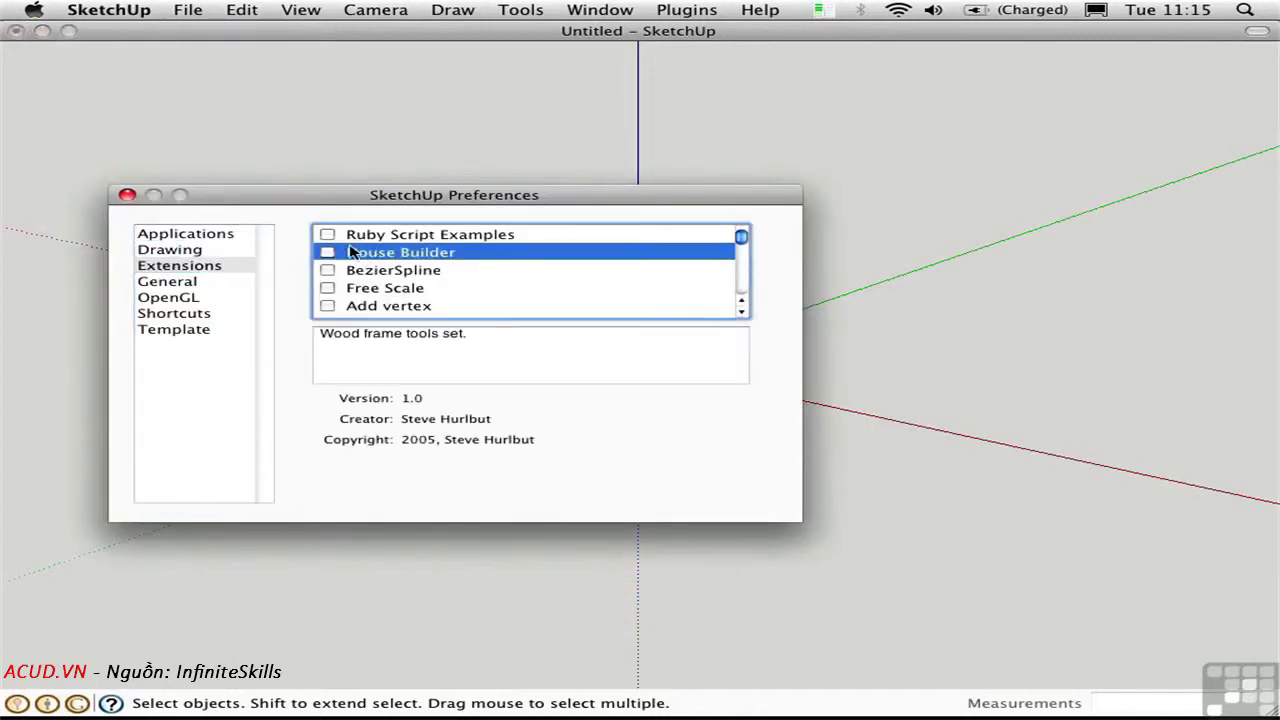
left_click(327, 252)
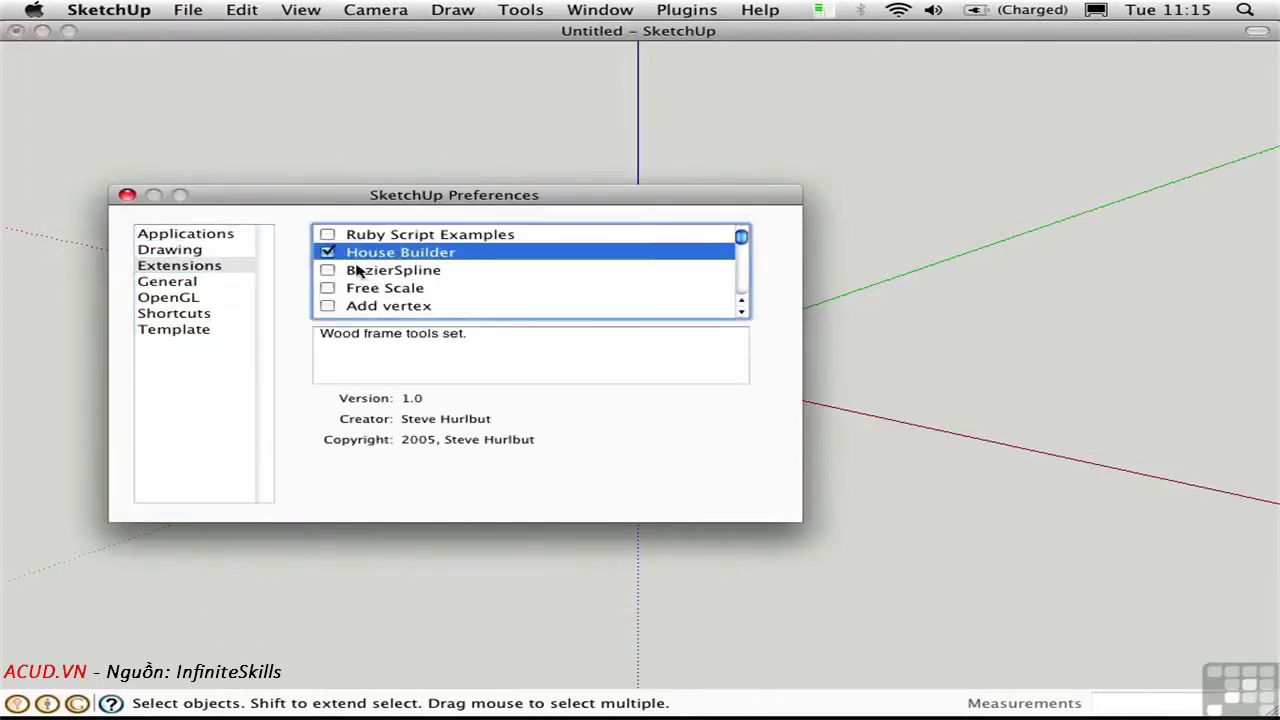
left_click(127, 196)
Show the House builder tool palette
left_click(300, 10)
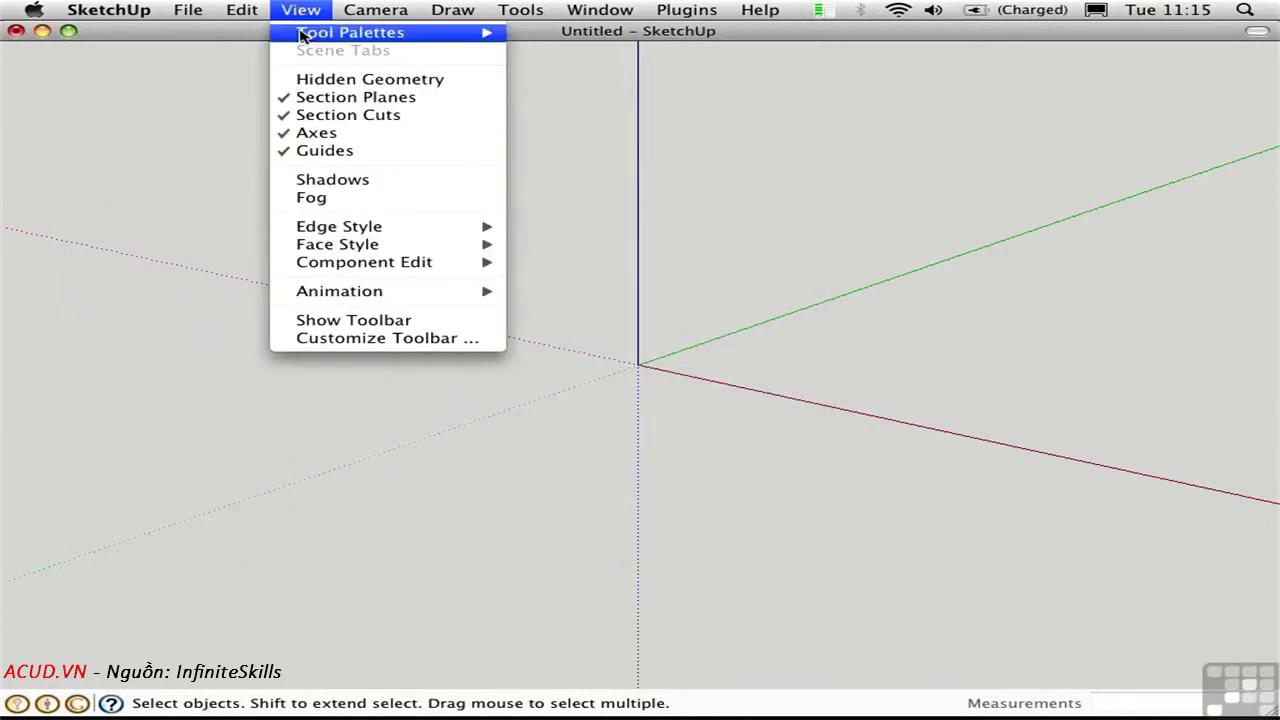
mouse_move(350, 32)
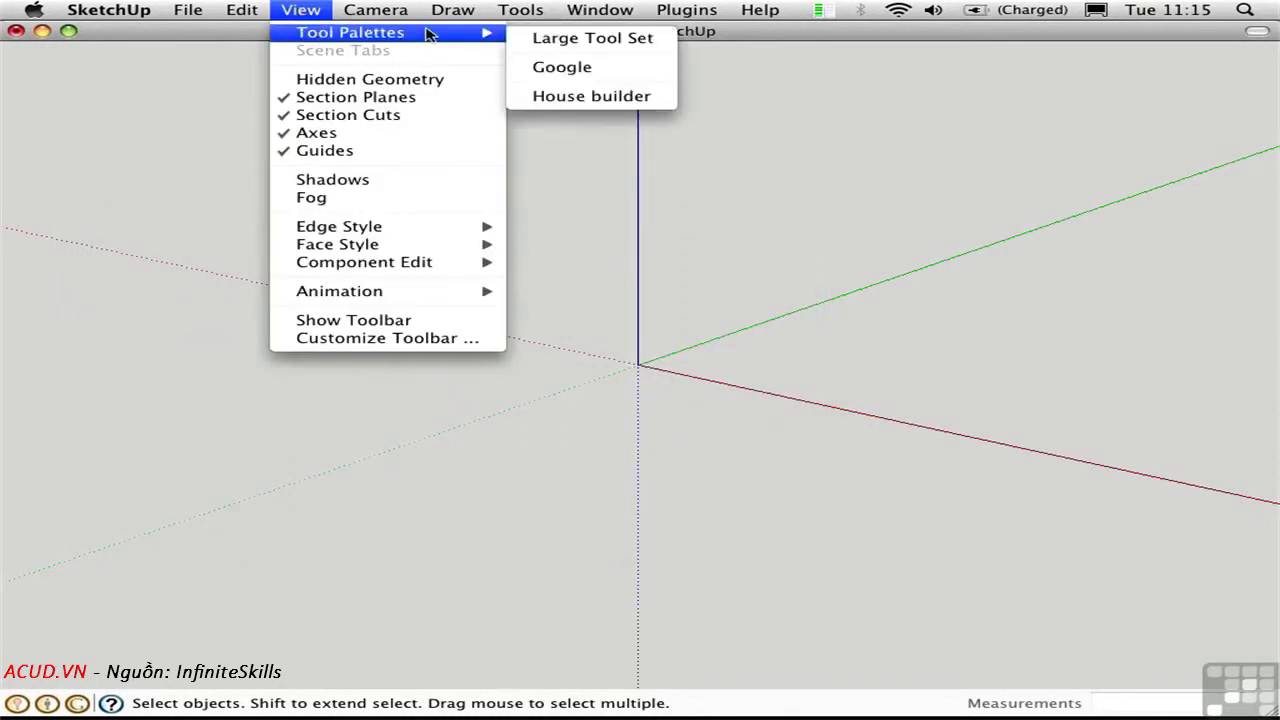
left_click(575, 100)
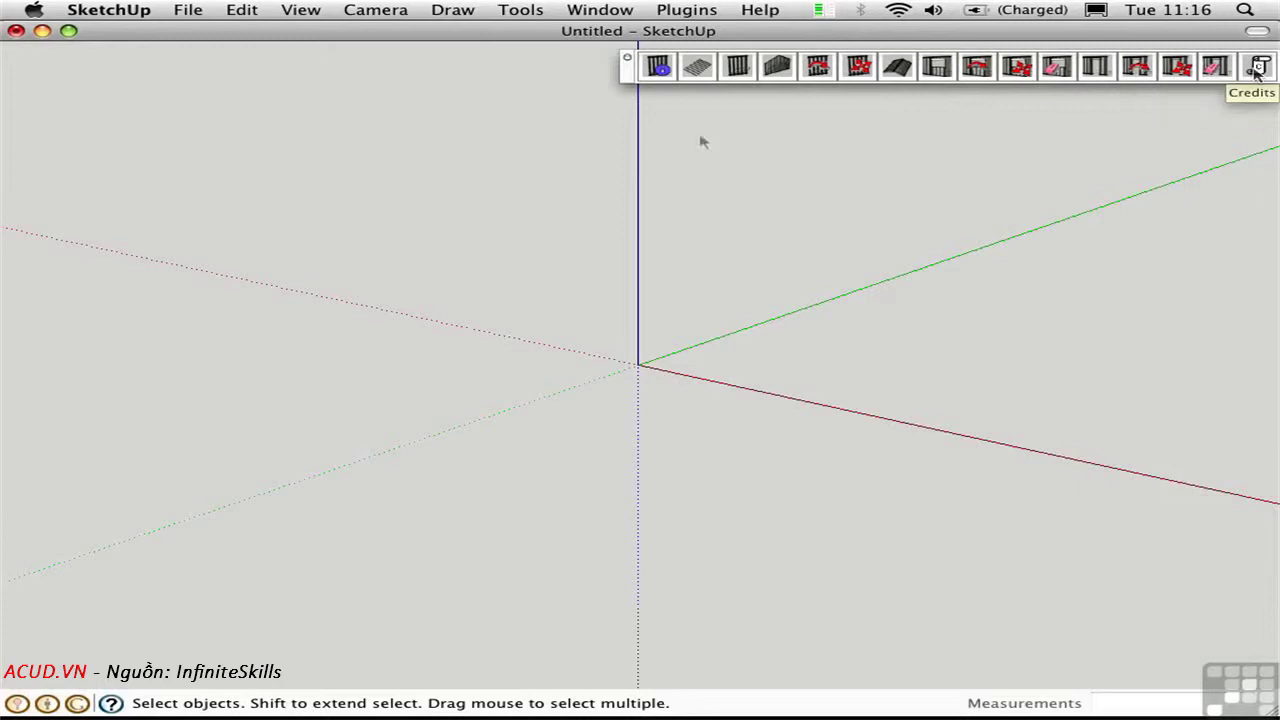
Set House Builder's global properties to a 2x6 wall lumber size and a roof pitch of 4
left_click(658, 68)
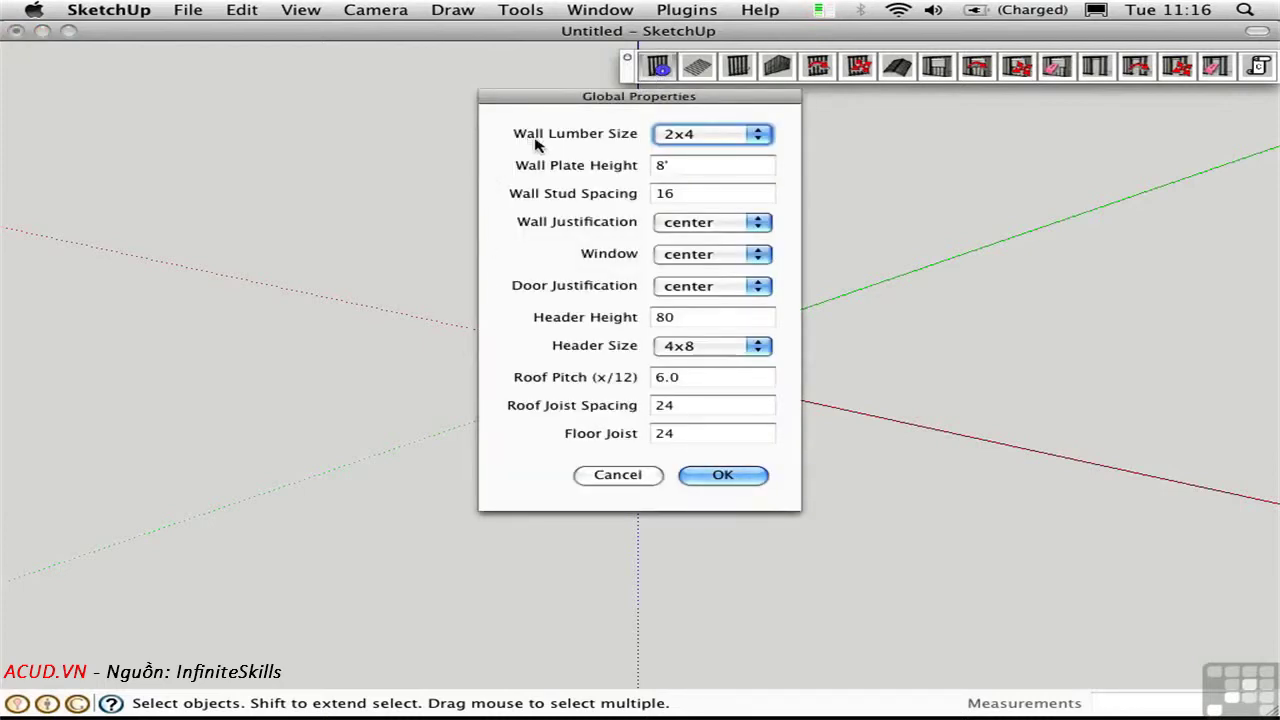
left_click(688, 134)
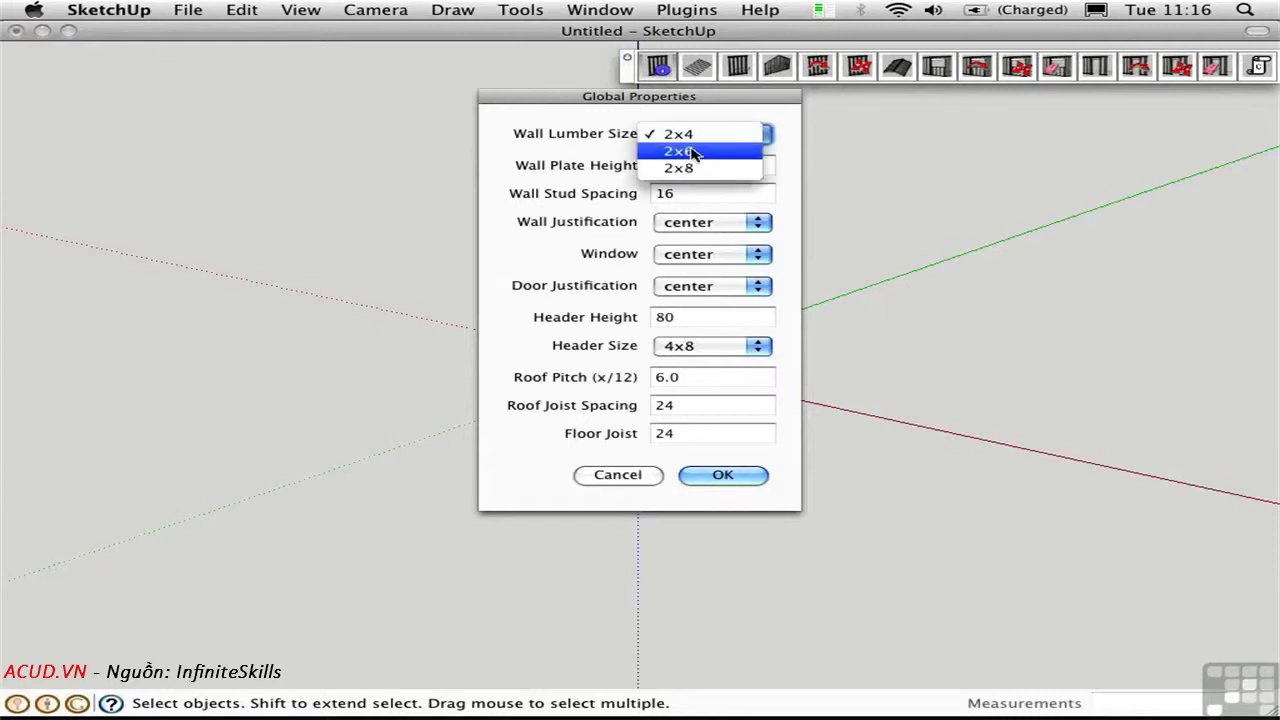
left_click(695, 151)
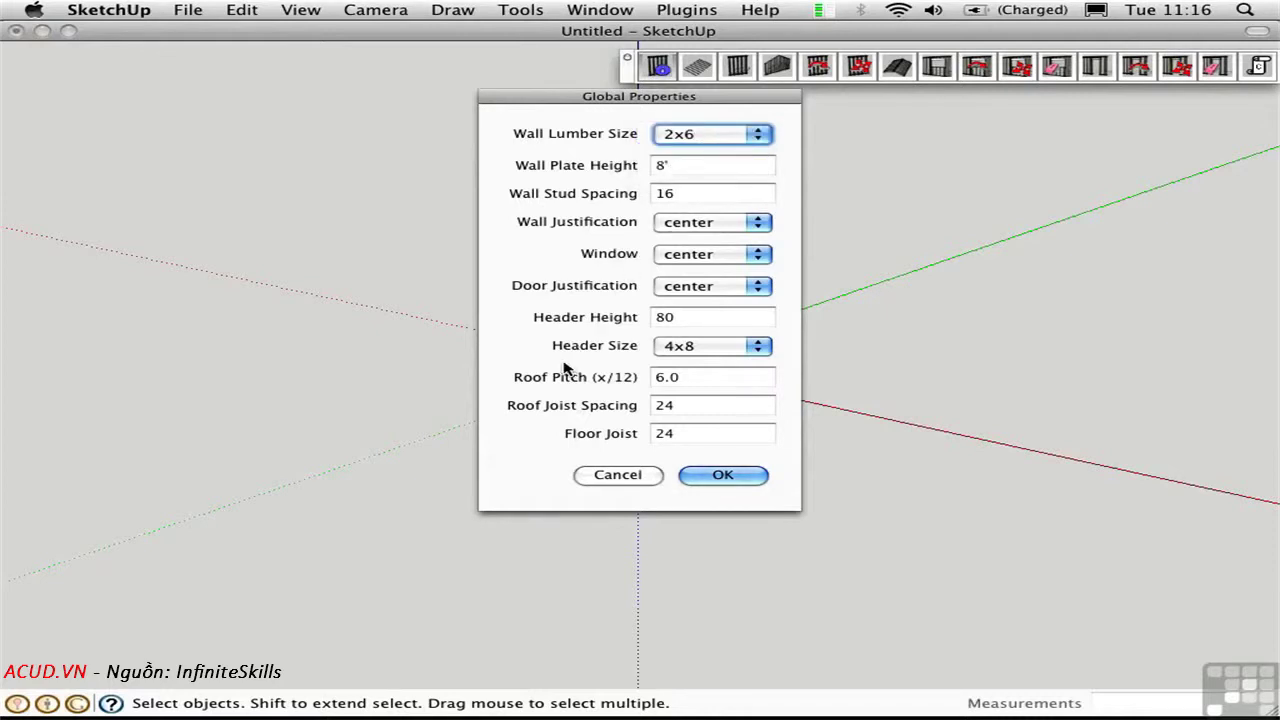
left_click(660, 377)
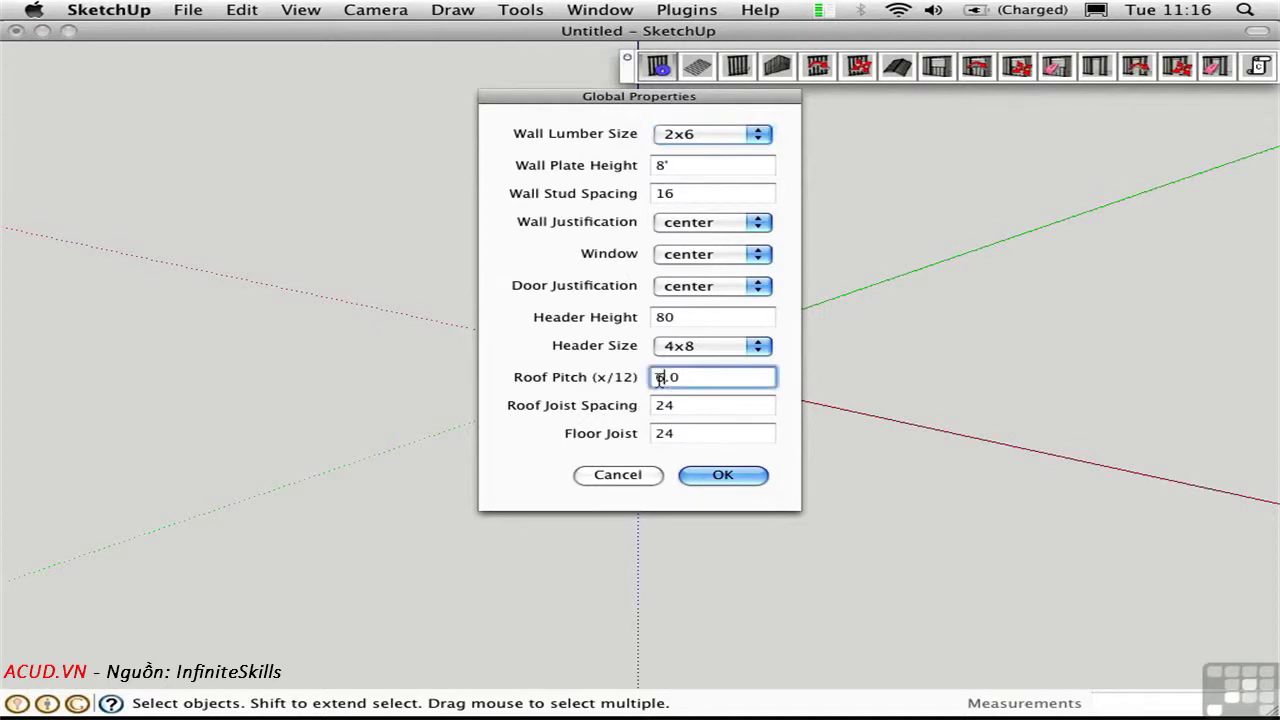
key("BackSpace")
type("4")
left_click(728, 477)
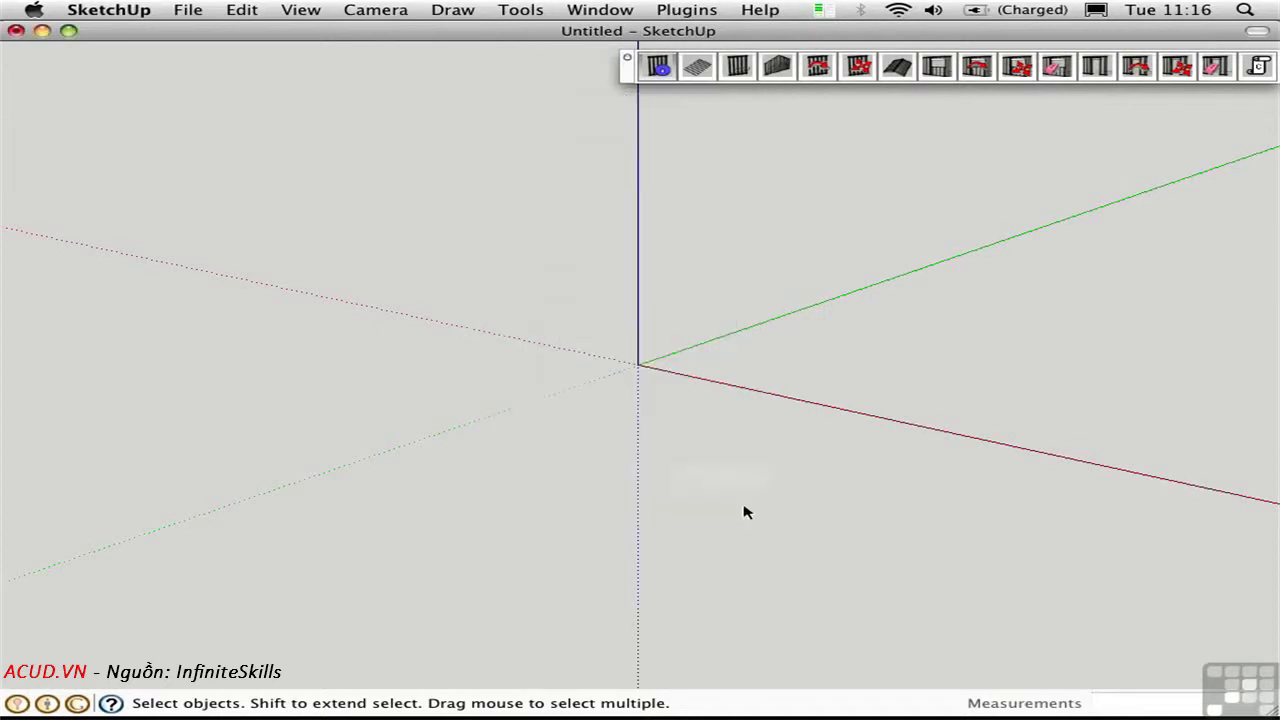
Draw a right-justified 2x6 stud wall 26' long from the origin along the red axis
left_click(737, 70)
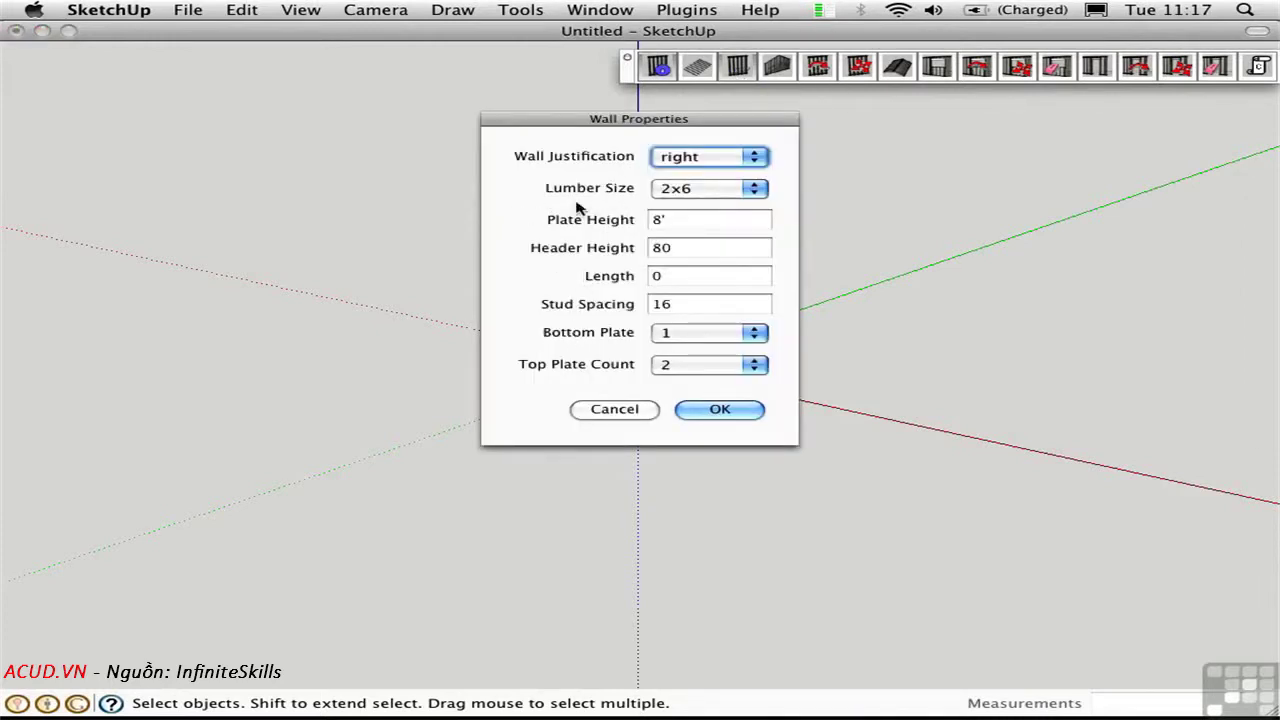
left_click(712, 412)
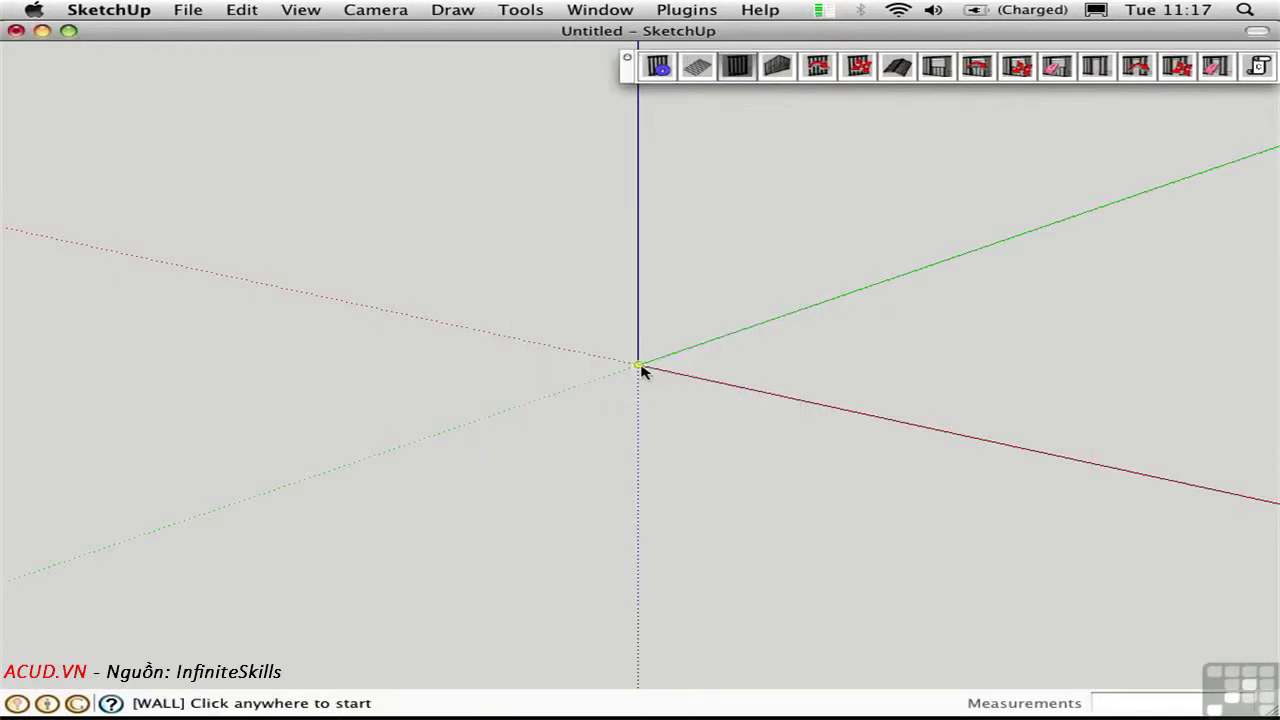
left_click(640, 366)
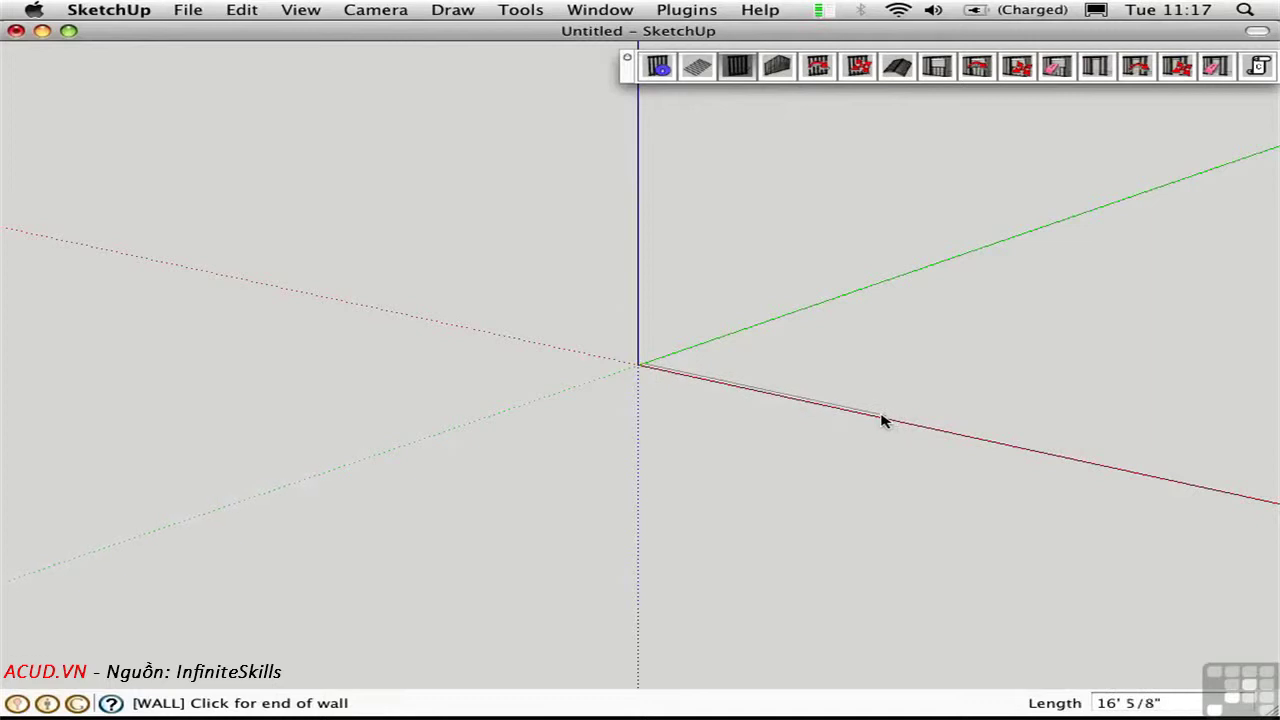
type("26")
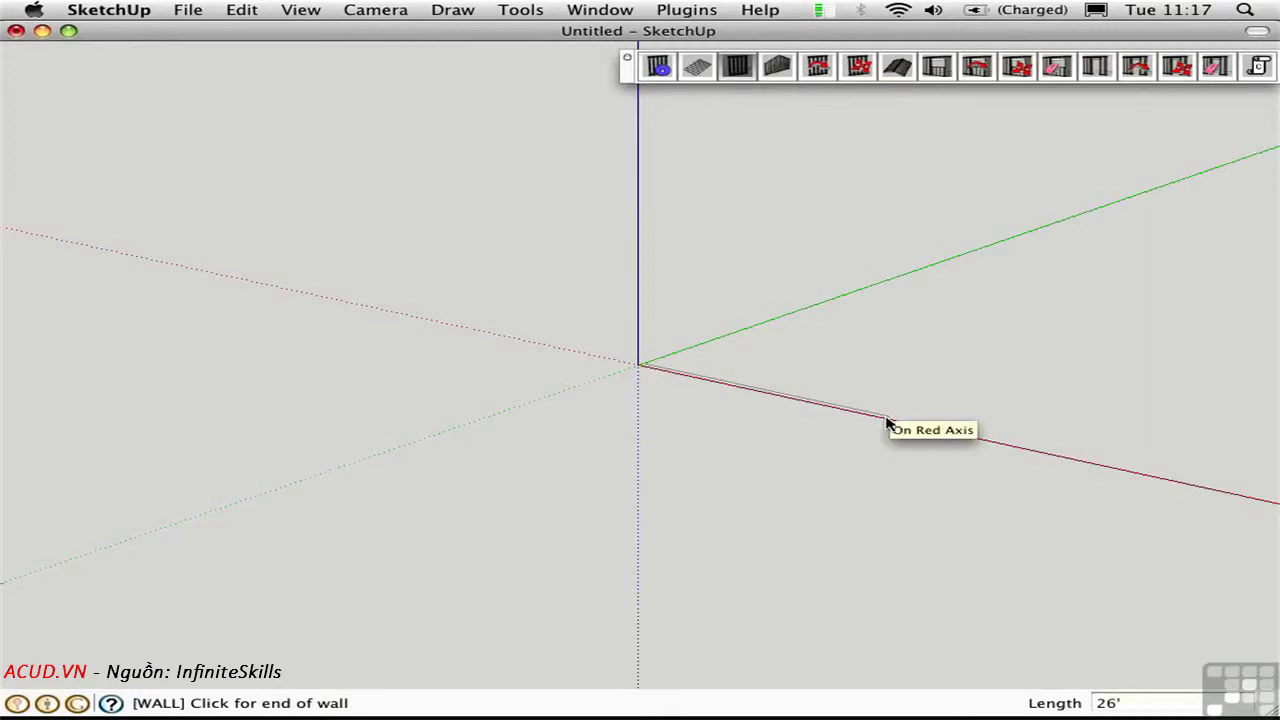
key("Return")
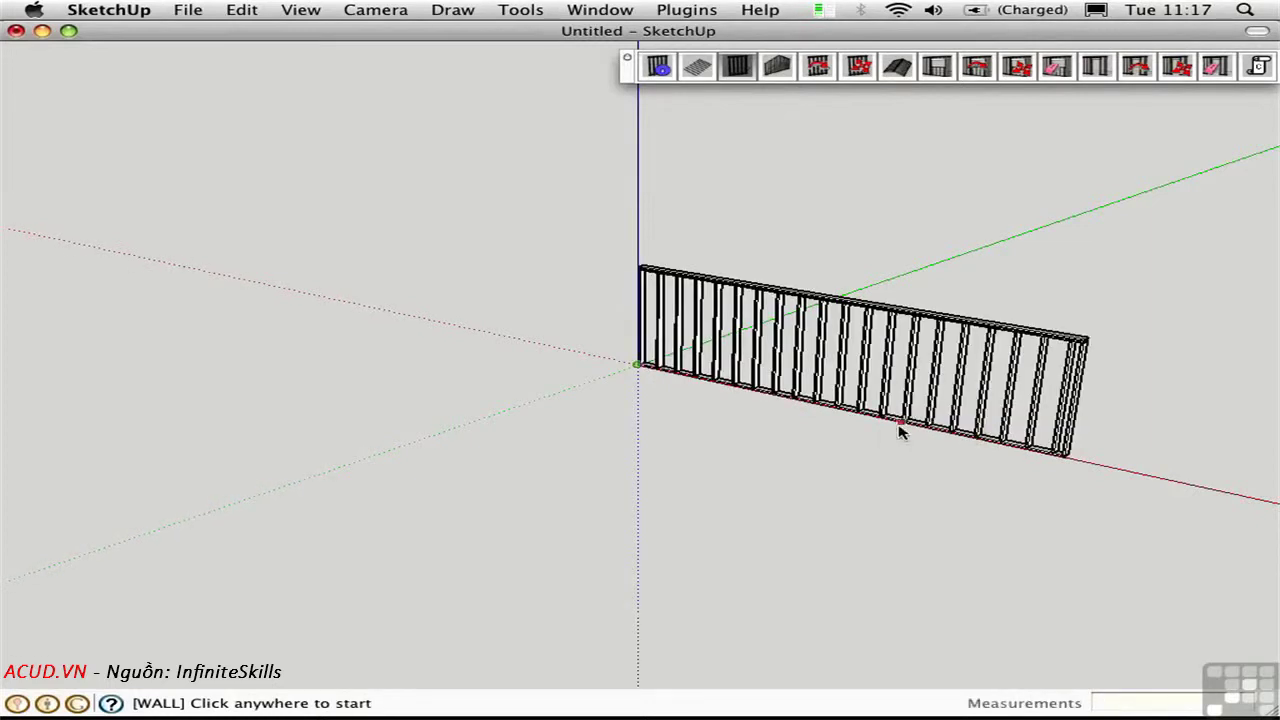
Edit the 26' stud wall's properties to set its plate height to 8' 6"
middle_click_drag(873, 457, 848, 340)
scroll(628, 408, "up", 5)
left_click(930, 292)
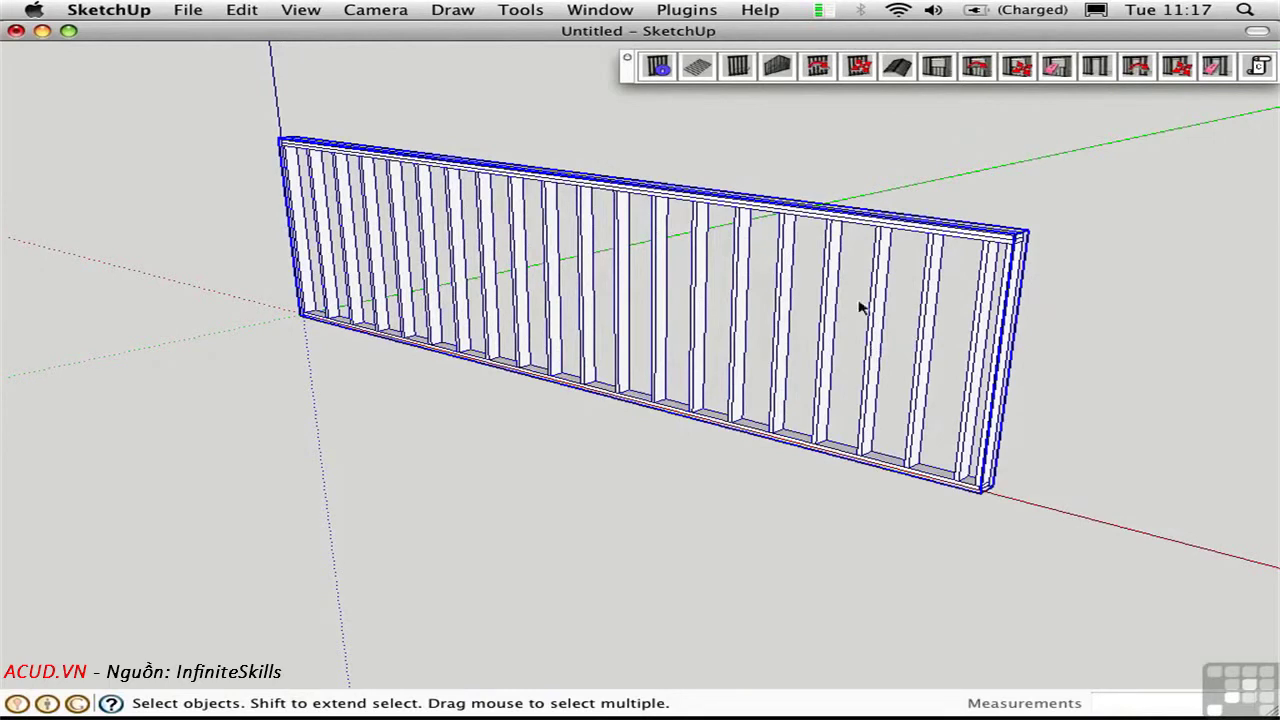
left_click(817, 67)
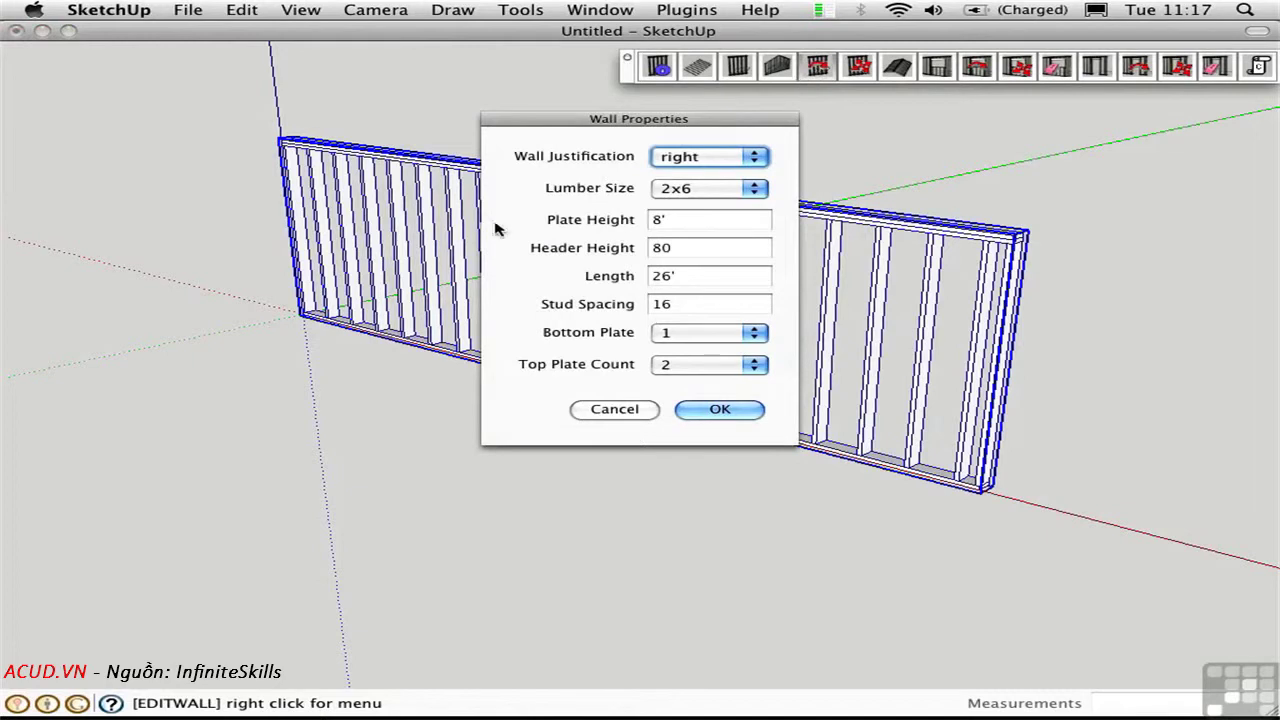
left_click(660, 222)
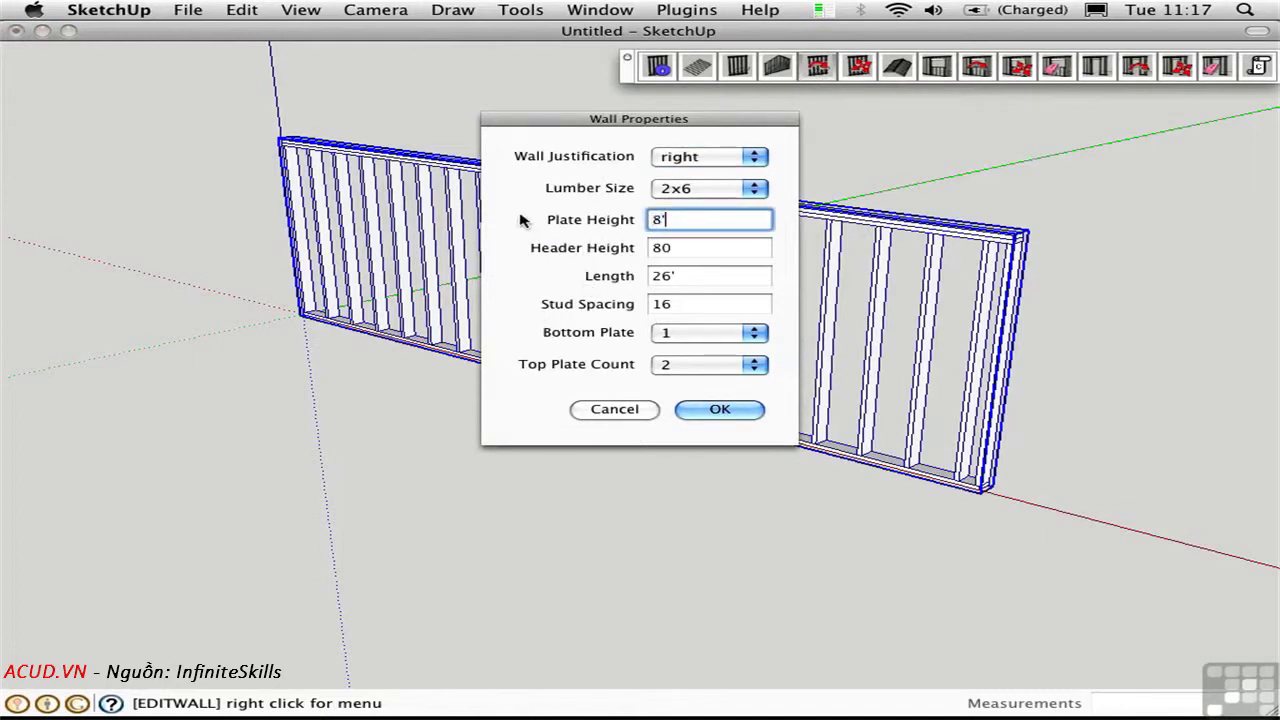
type("6\"")
left_click(720, 409)
Open the wall group and inspect one of its middle studs in Entity Info
middle_click_drag(606, 440, 475, 482)
left_click(636, 350)
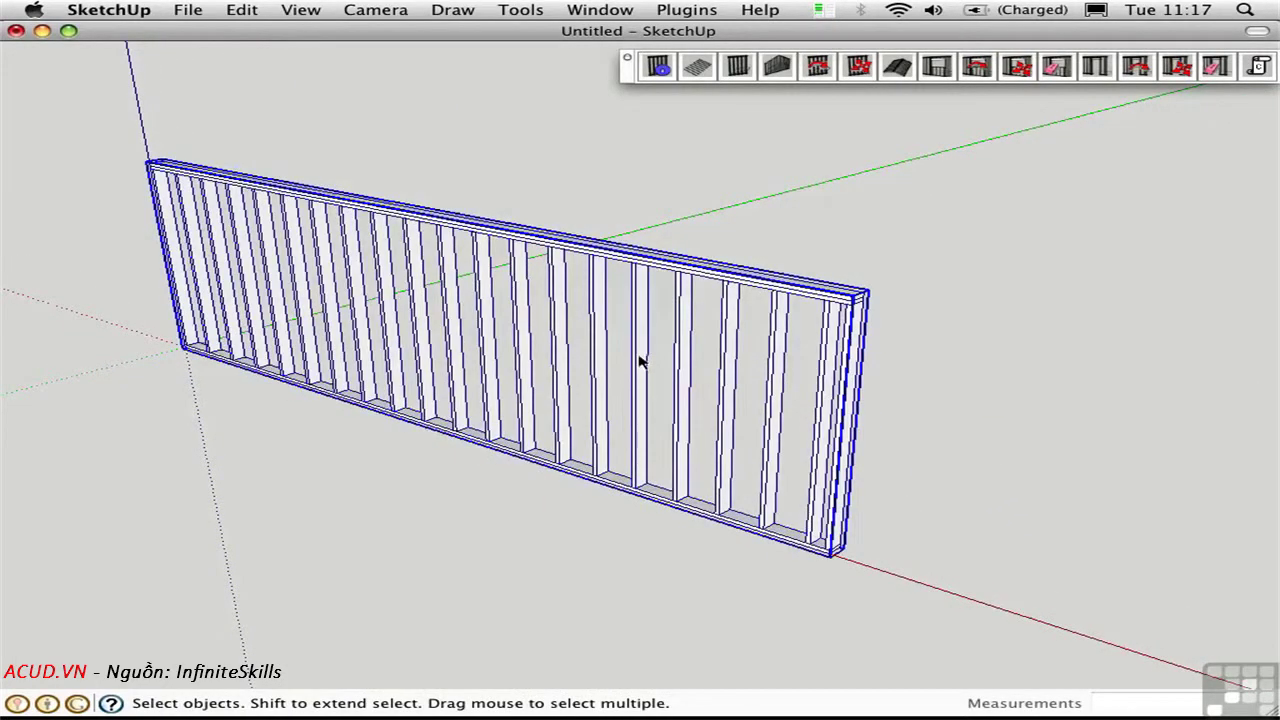
double_click(641, 360)
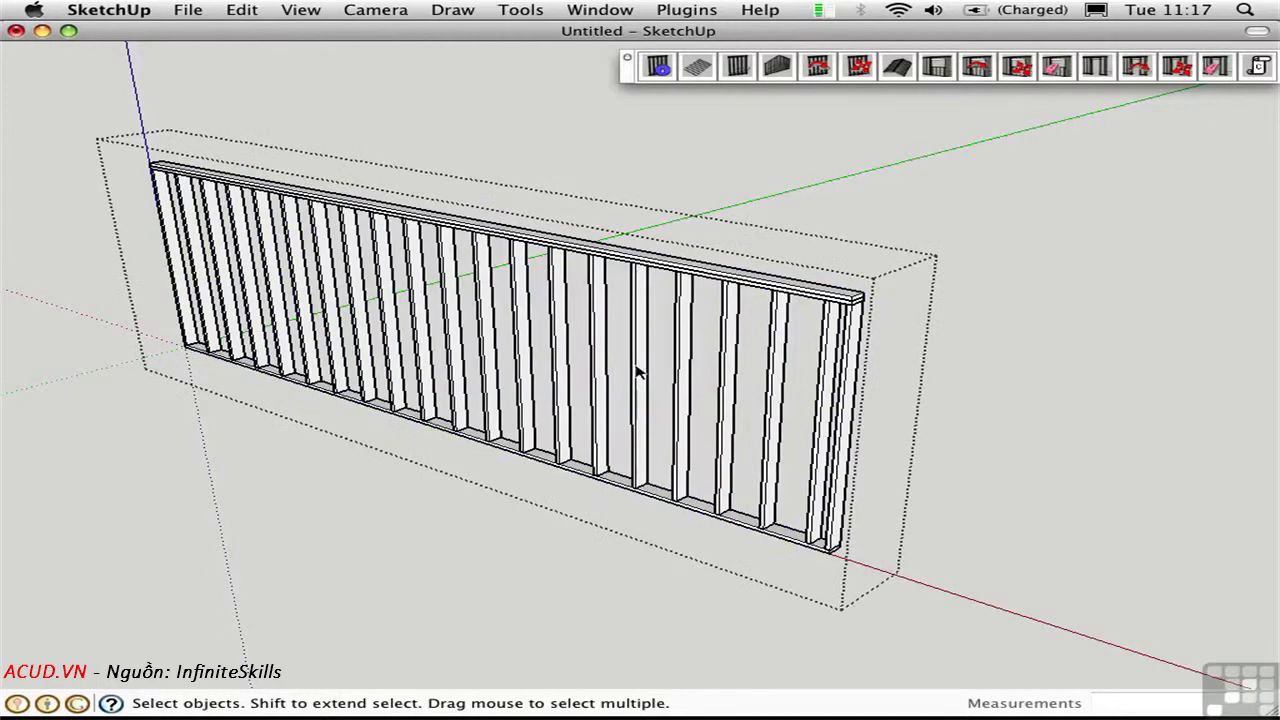
left_click(637, 372)
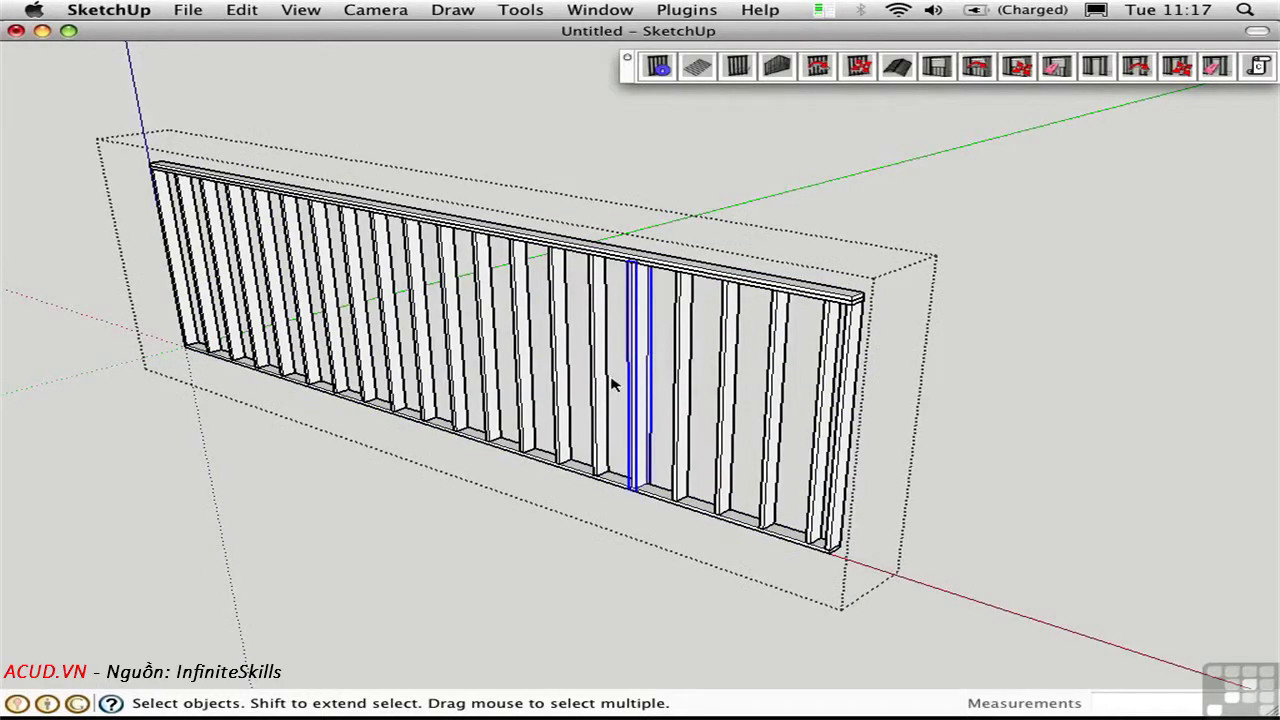
key("super+shift+i")
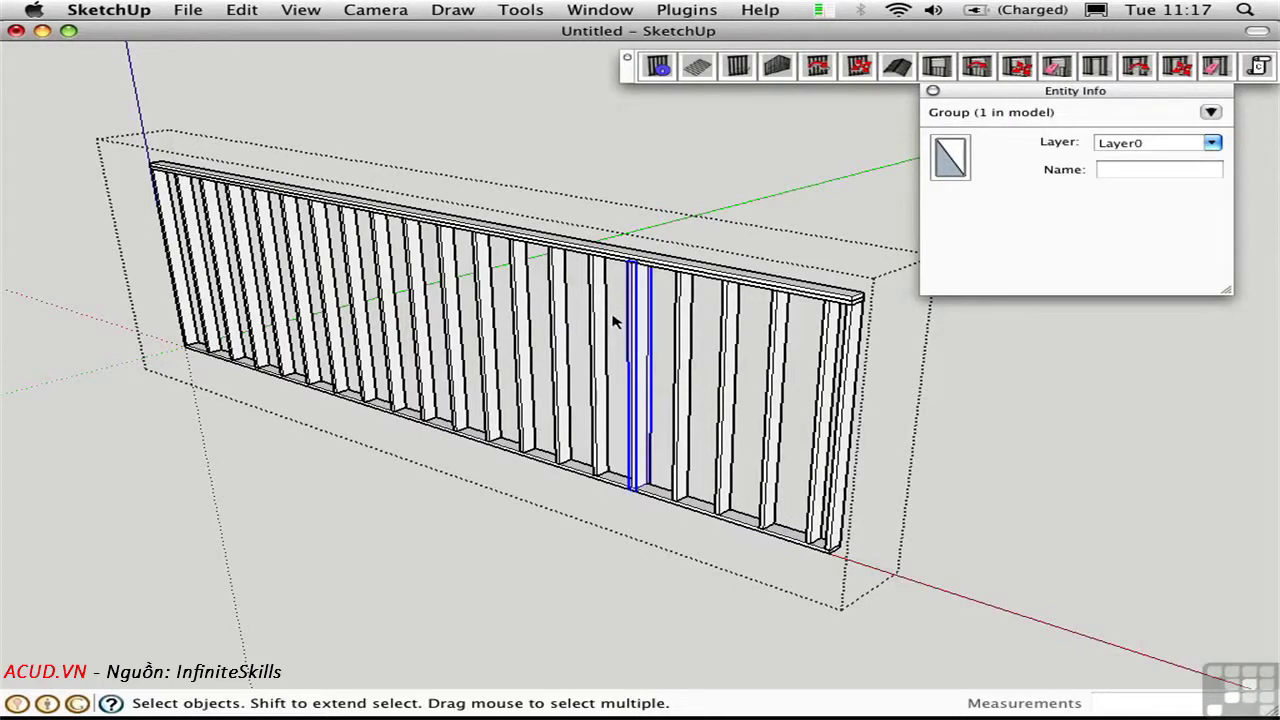
left_click(800, 212)
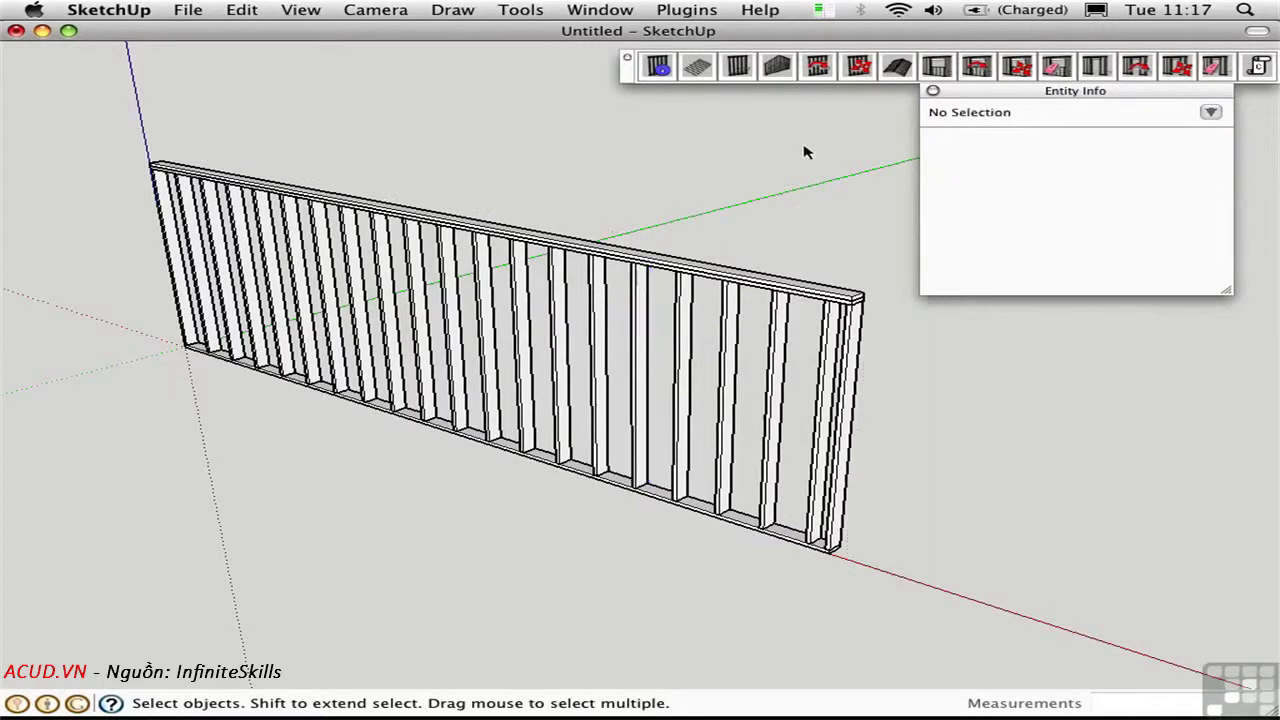
left_click(933, 92)
Draw a 2x6 gable wall with a pitch of 4.0 from the first wall's far end, 20' along the green axis
middle_click_drag(705, 251, 529, 203)
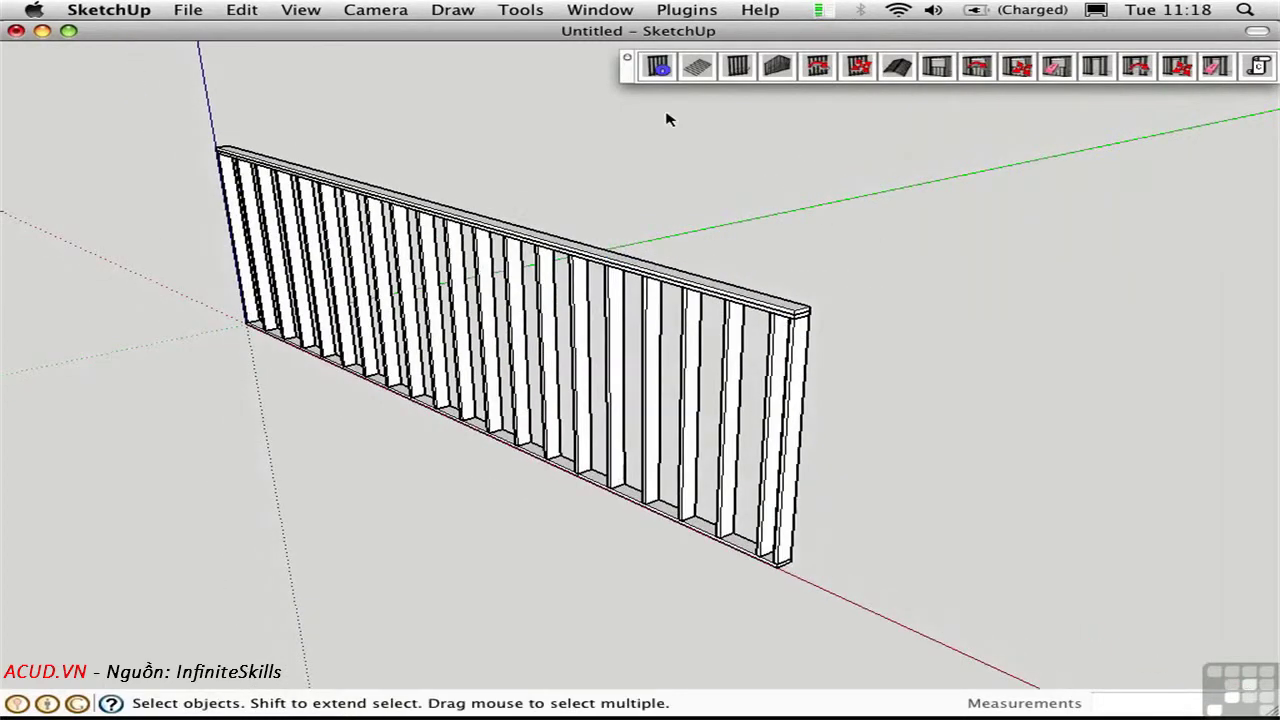
left_click(776, 70)
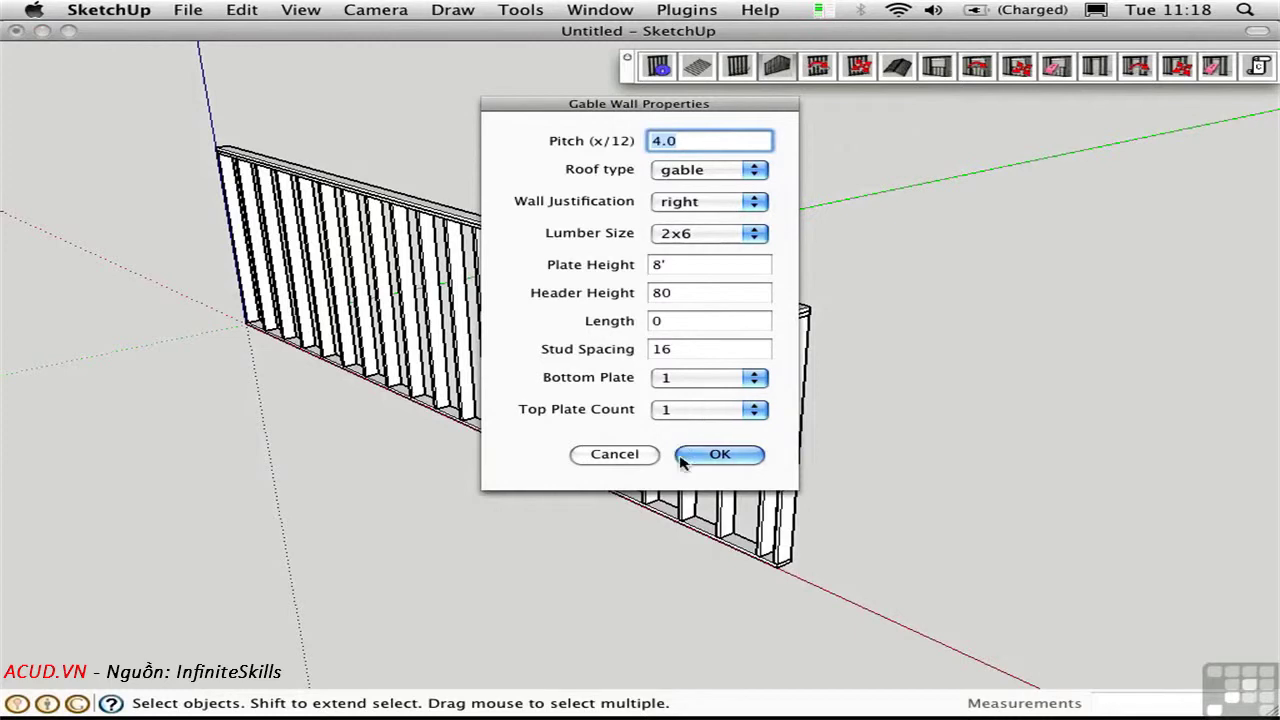
left_click(715, 458)
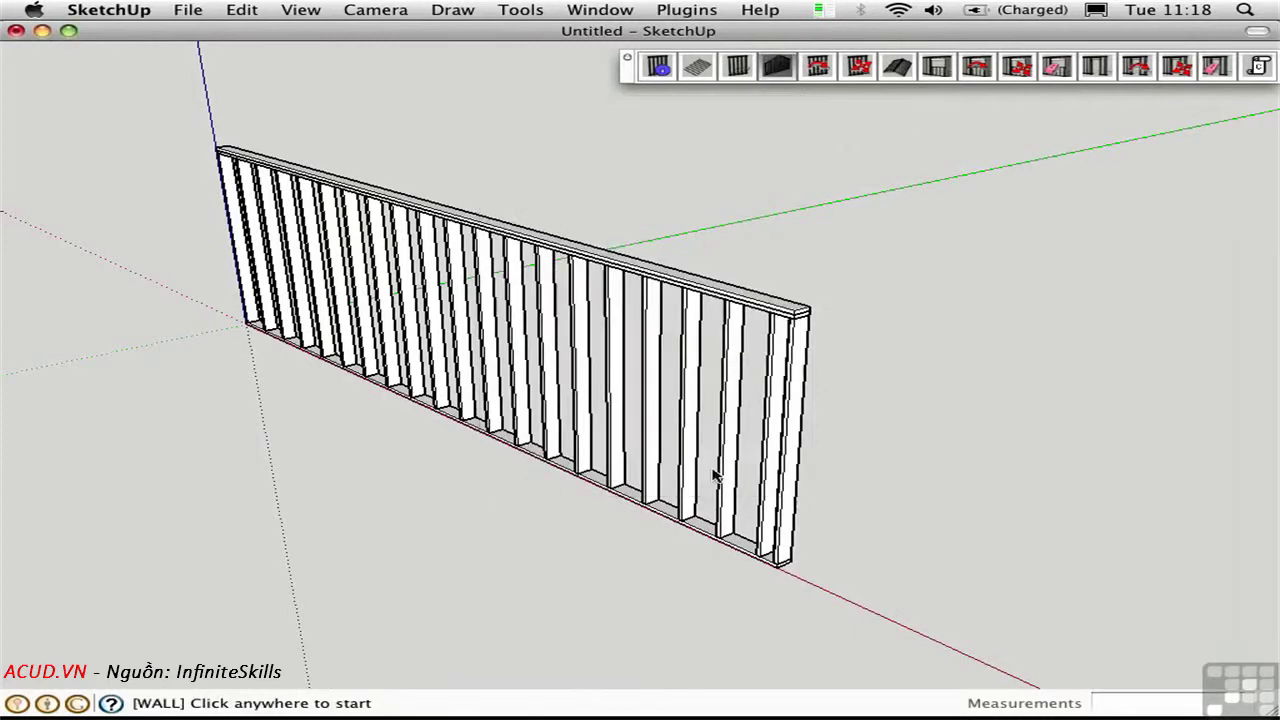
left_click(778, 572)
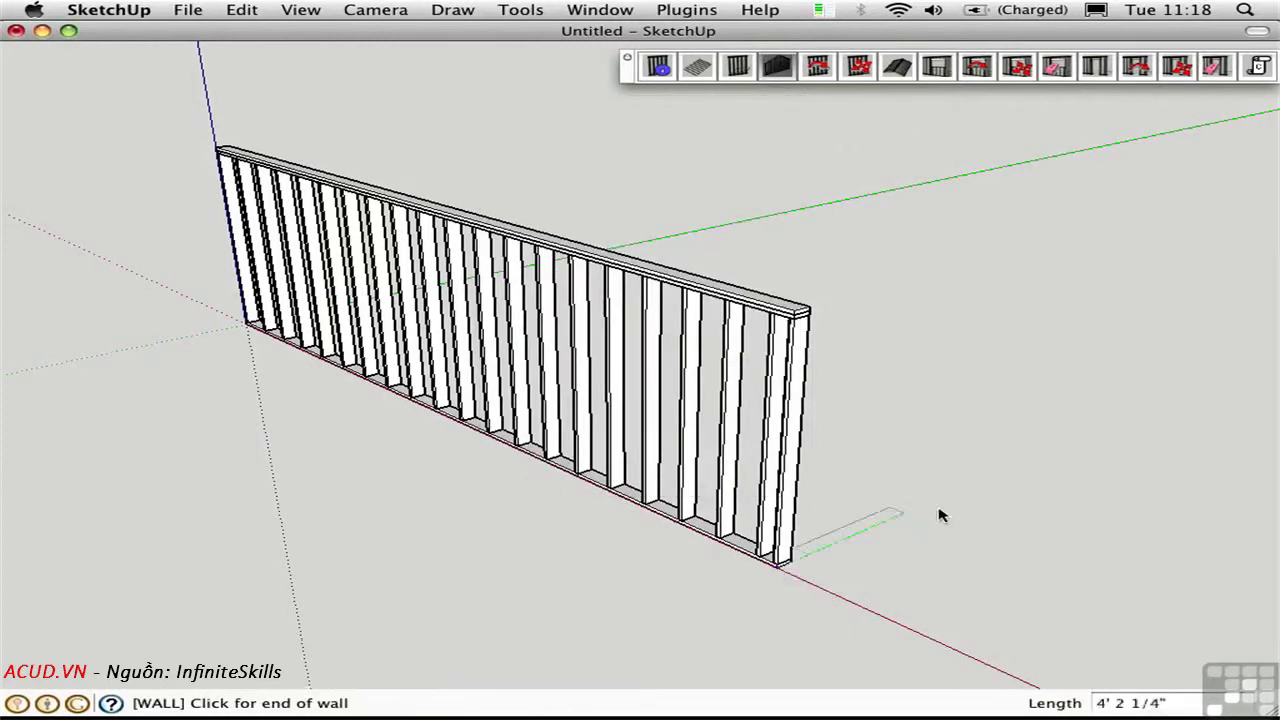
middle_click_drag(937, 514, 931, 423)
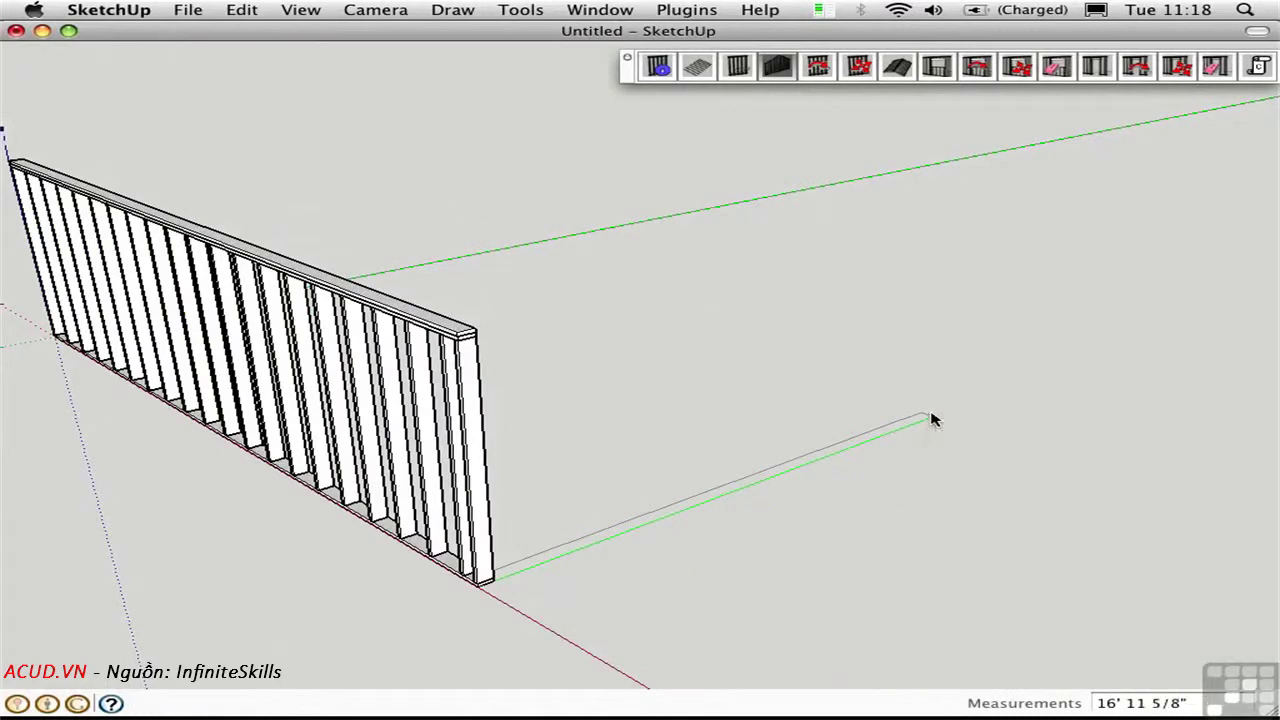
type("20'")
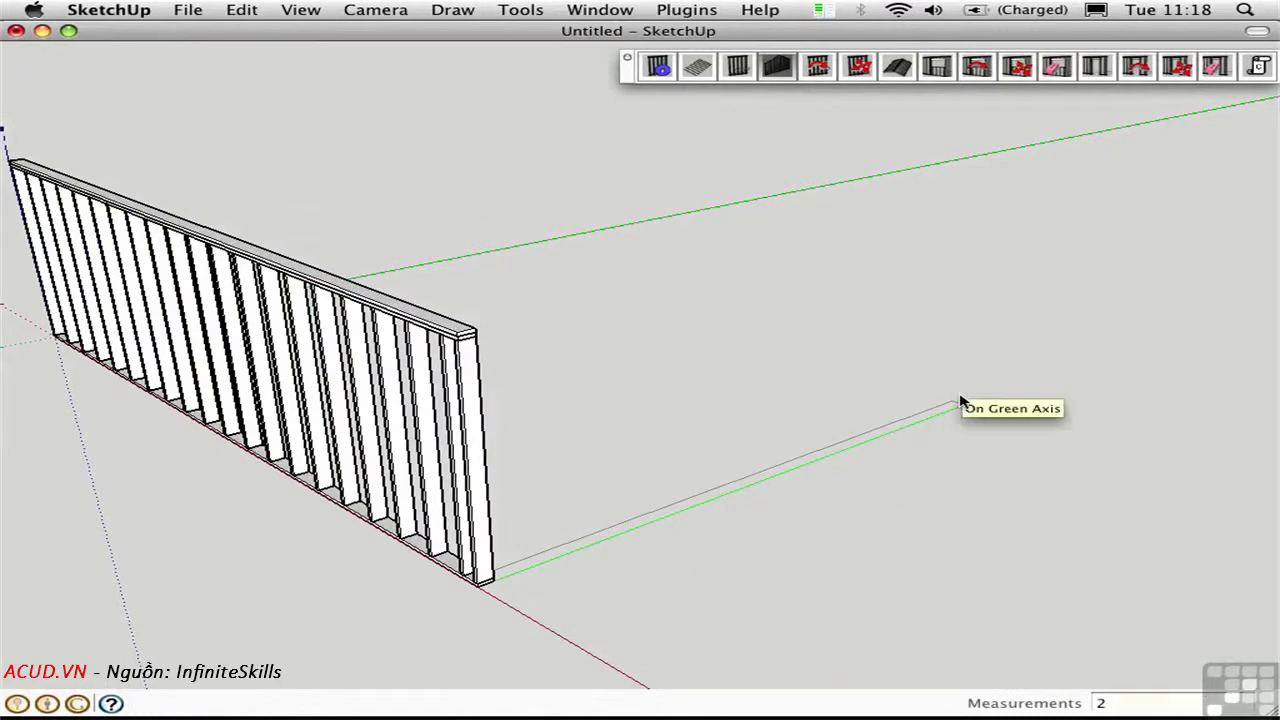
key("Return")
key("space")
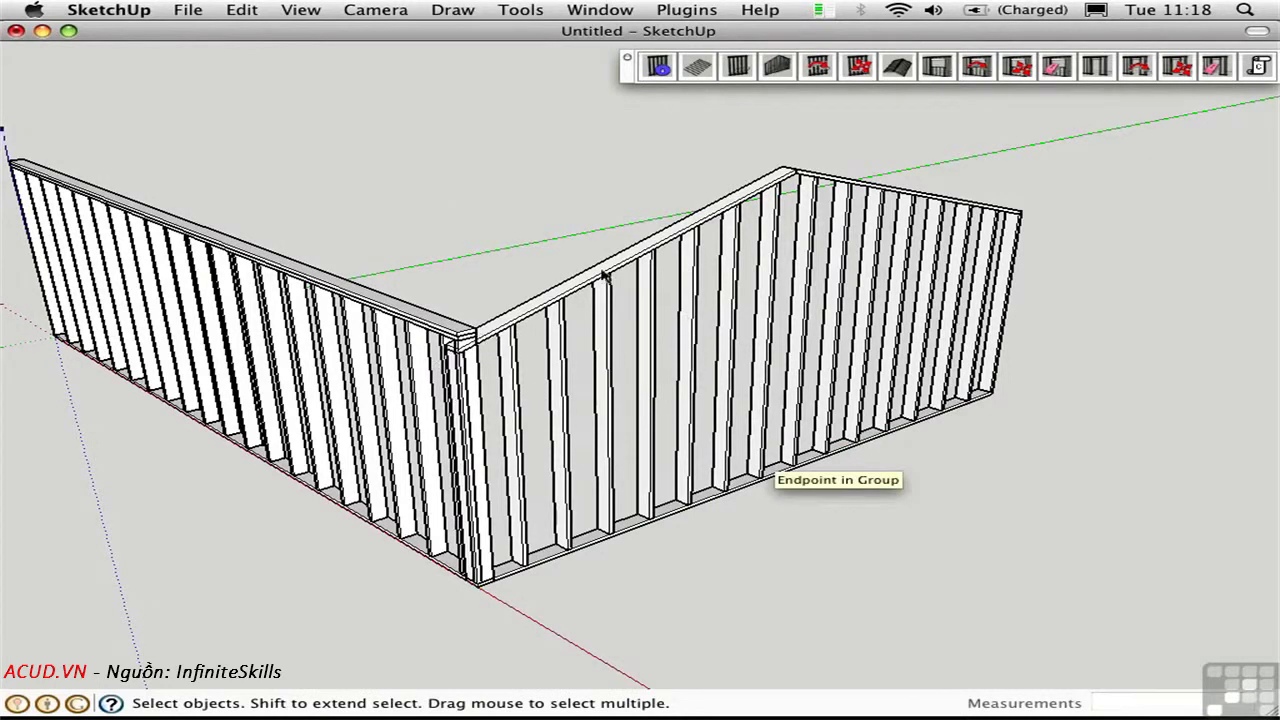
Edit the gable wall's properties to left wall justification and a plate height of 8' 6"
left_click(645, 315)
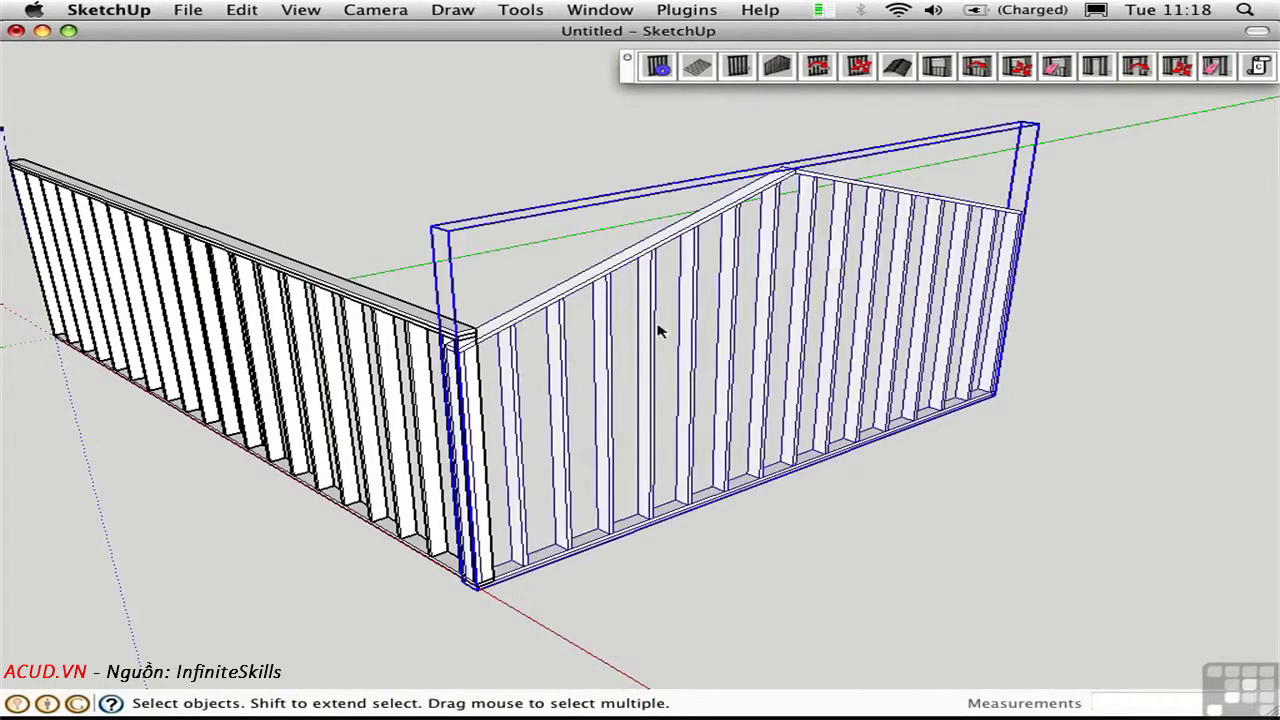
left_click(818, 67)
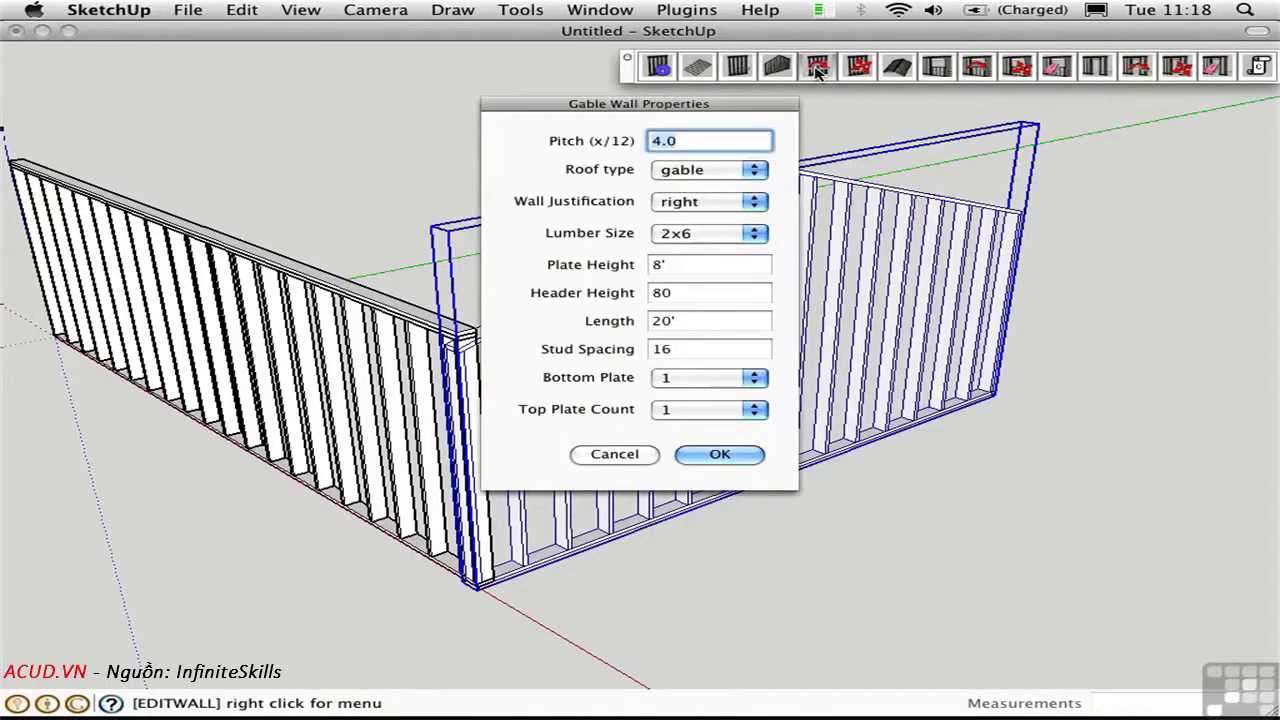
left_click(693, 204)
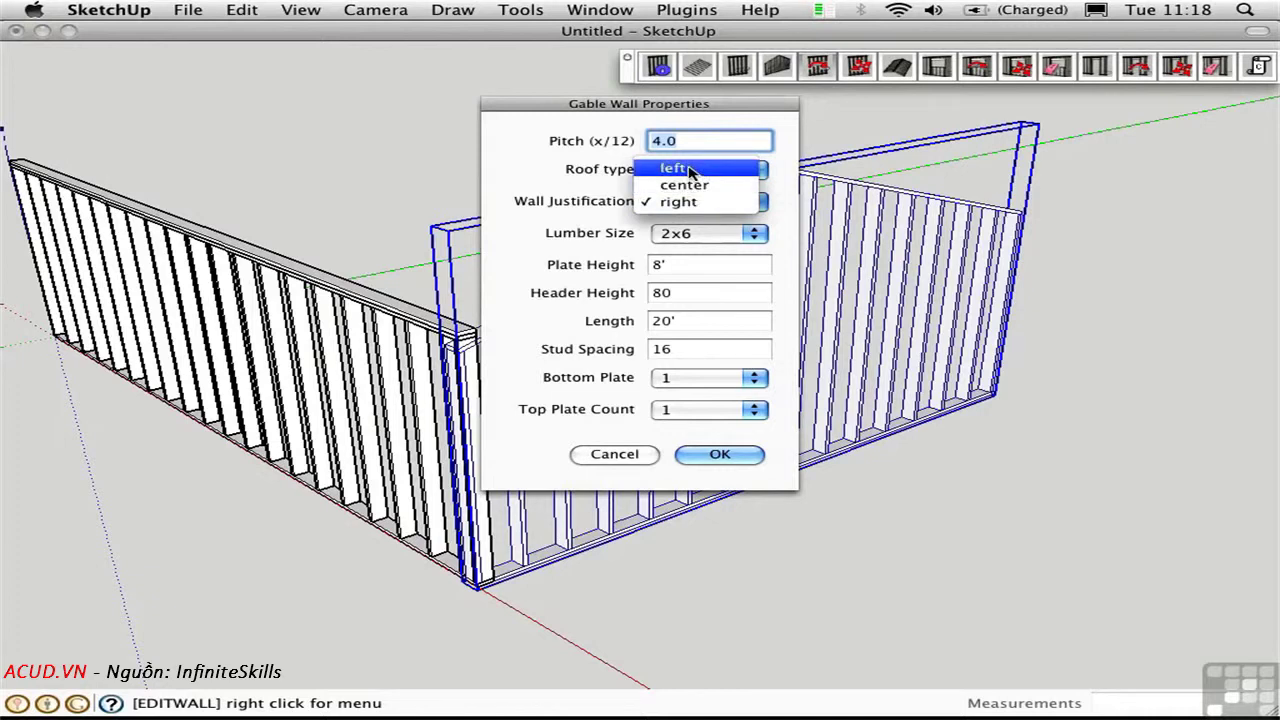
left_click(690, 170)
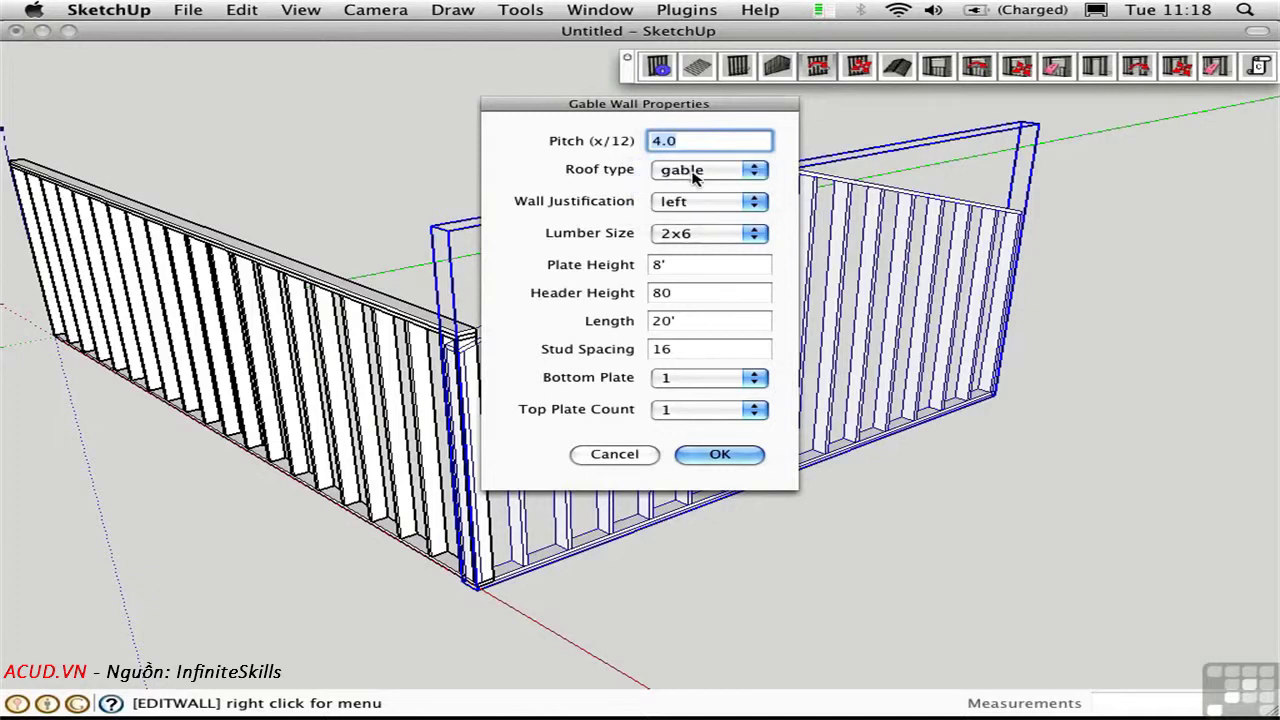
left_click(748, 264)
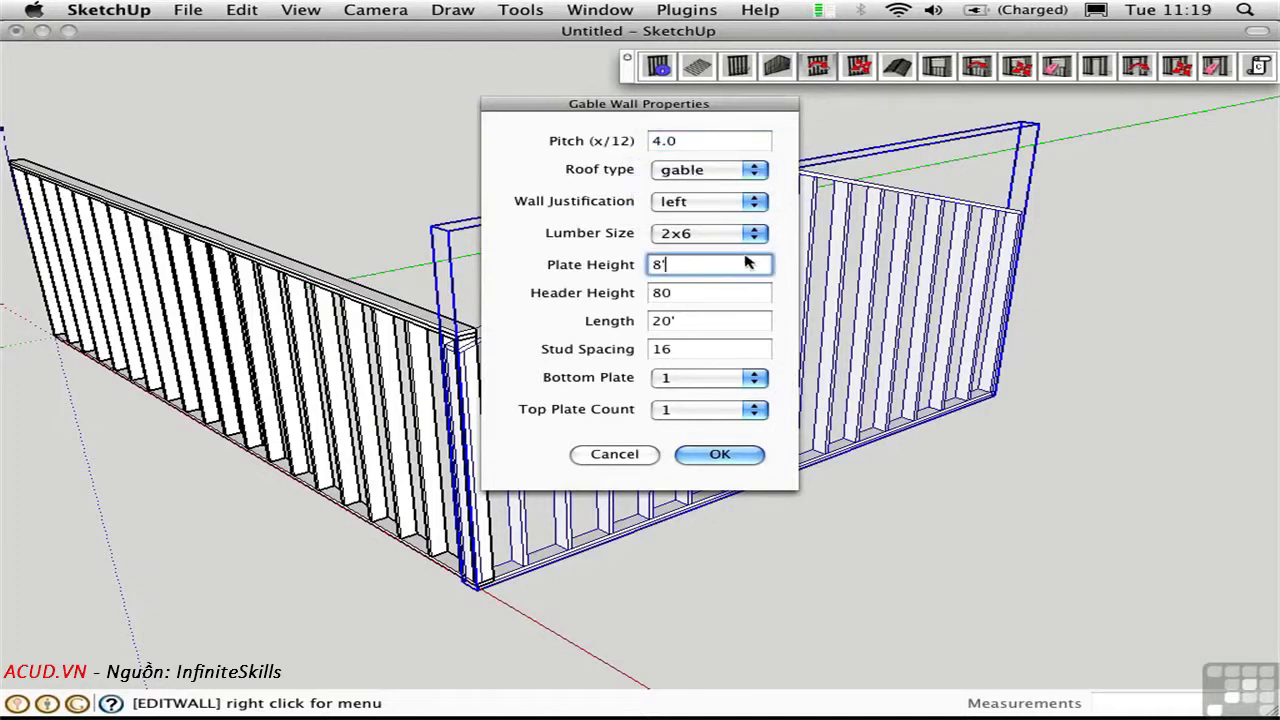
type("6\"")
left_click(716, 458)
Copy the 26' stud wall 20' along the green axis to the opposite end of the gable wall
middle_click_drag(808, 508, 772, 528)
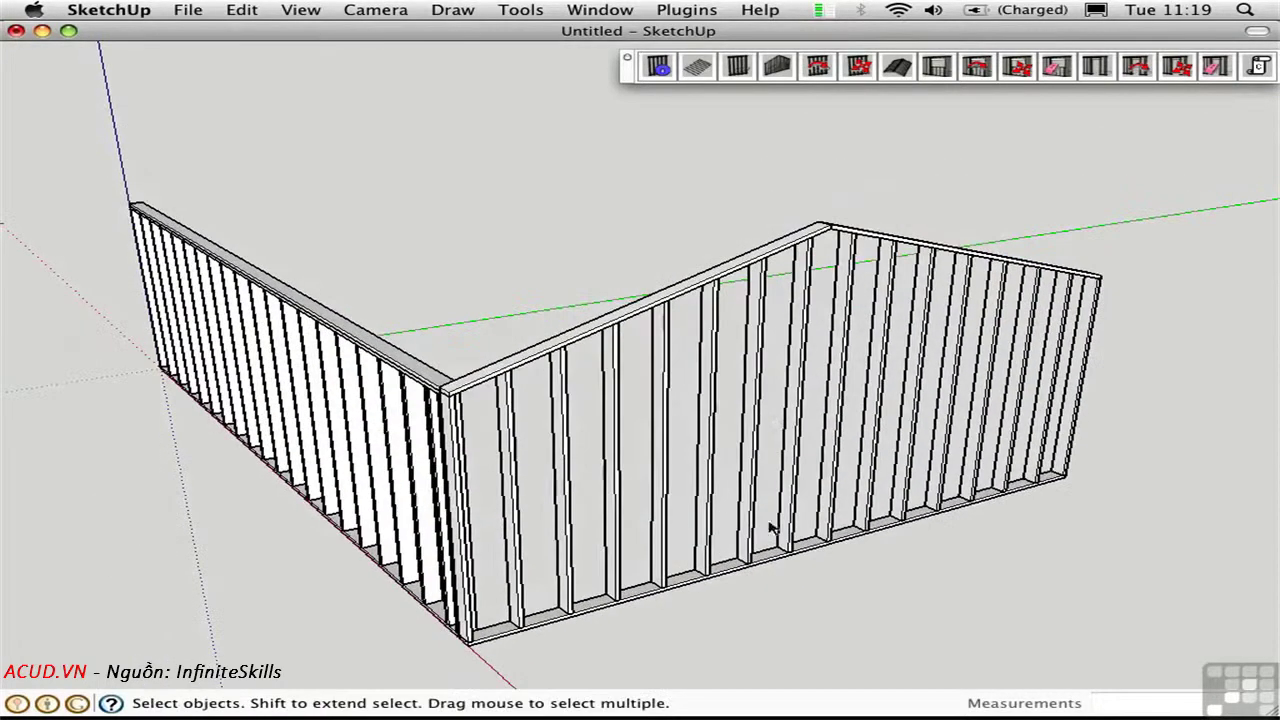
left_click(344, 452)
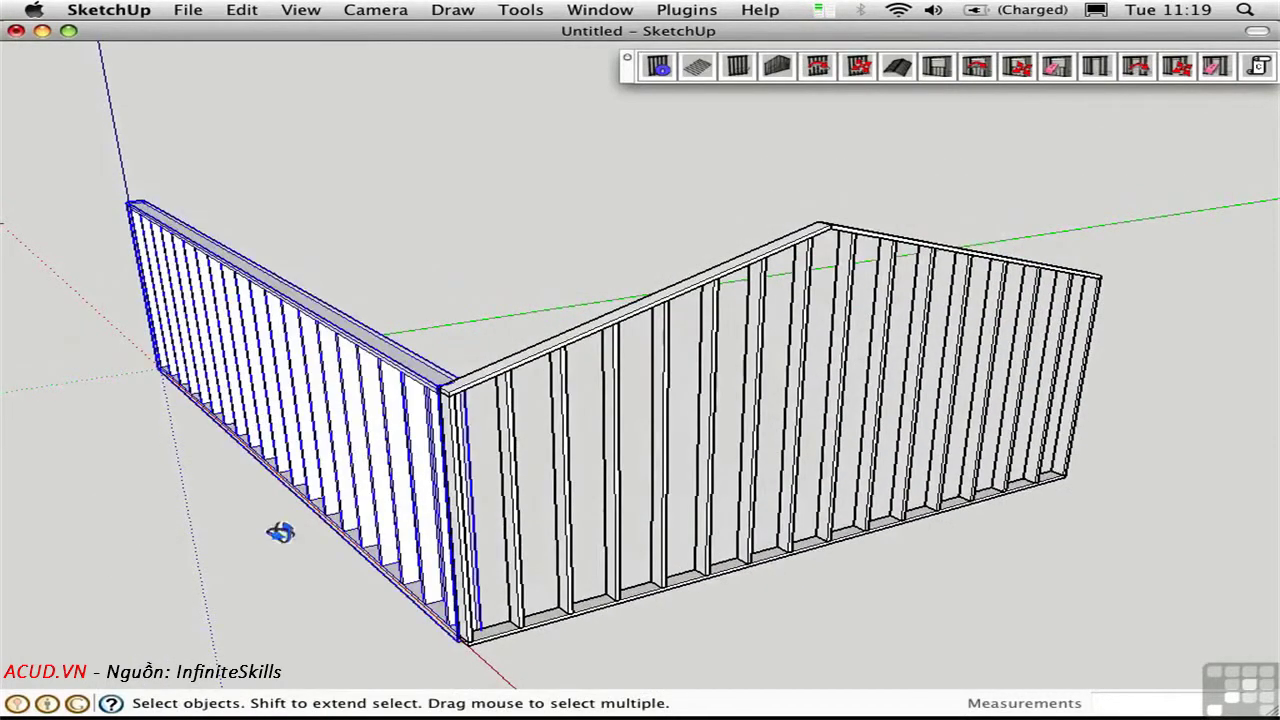
middle_click_drag(283, 534, 328, 522)
key("m")
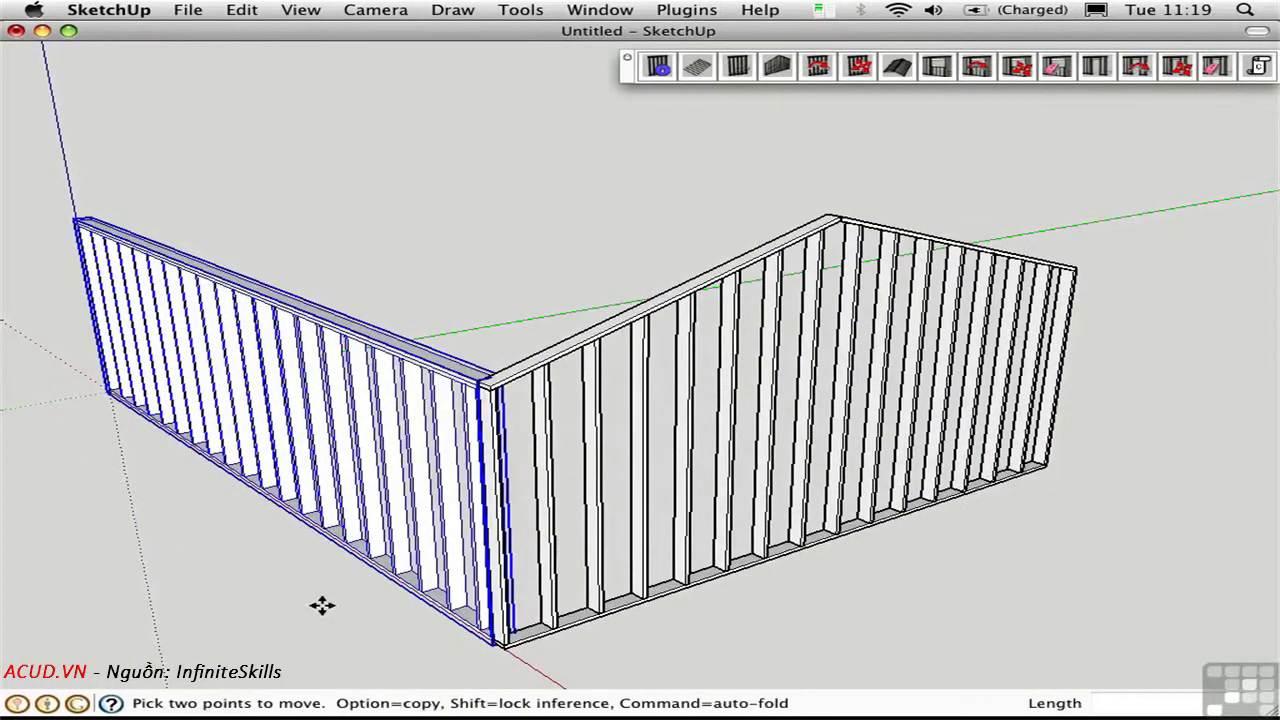
middle_click_drag(400, 636, 423, 623)
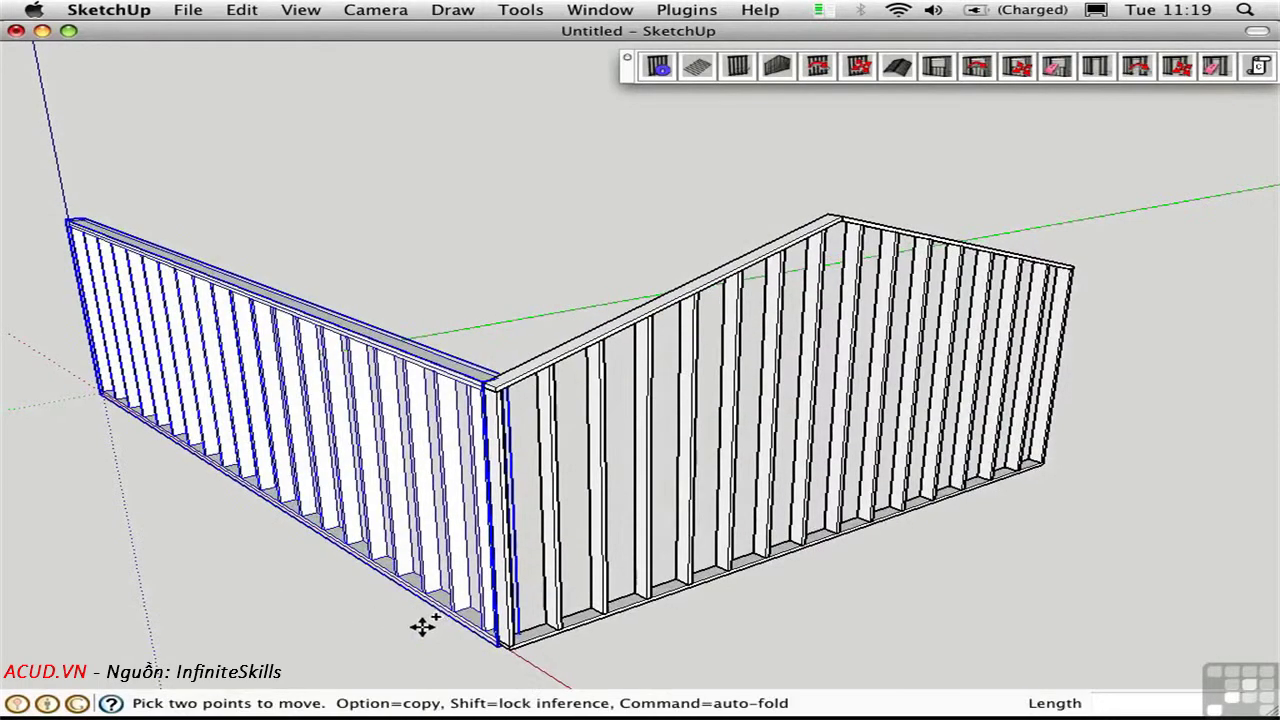
left_click(494, 645)
key("alt")
middle_click_drag(945, 487, 500, 505)
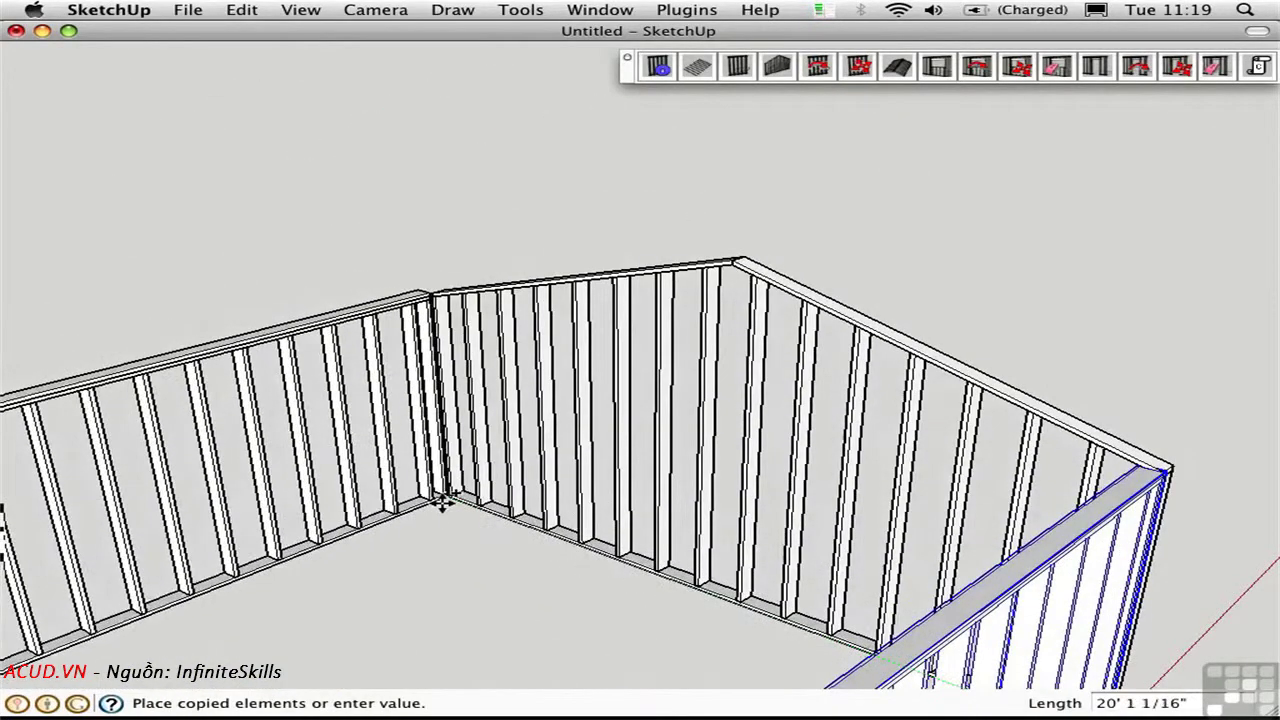
left_click(430, 506)
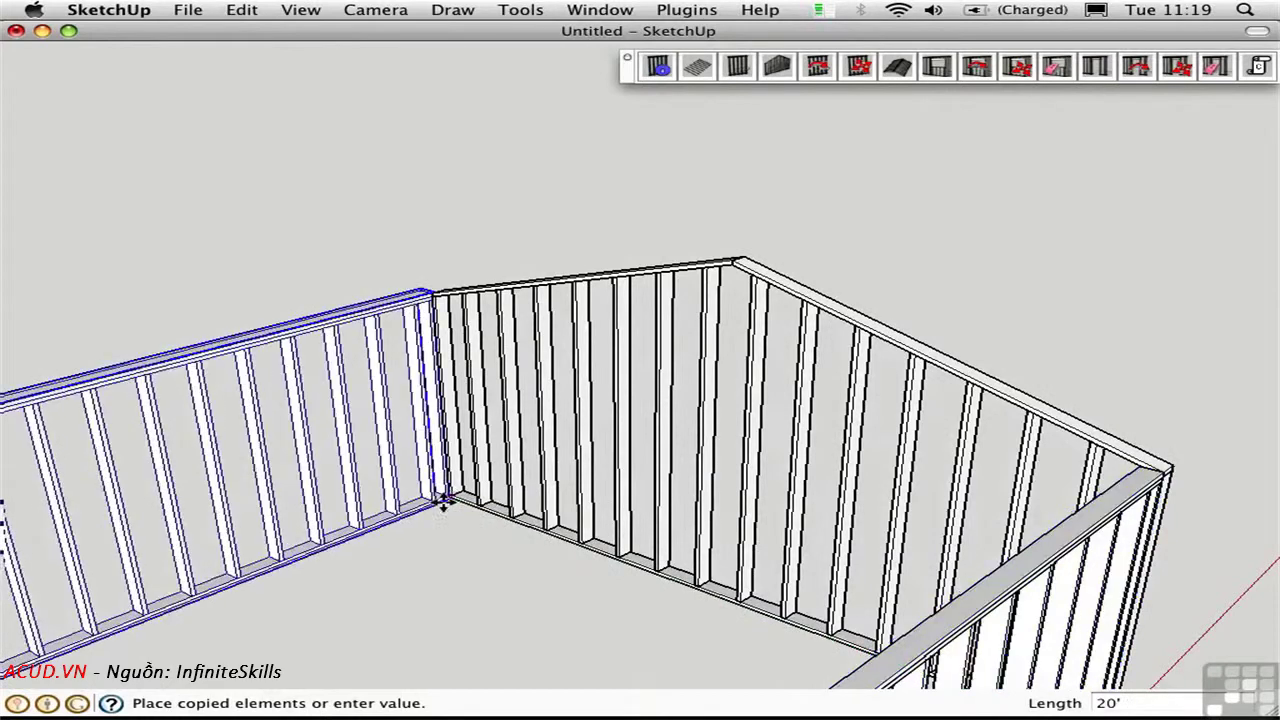
Change the copied stud wall's justification to left
middle_click_drag(300, 423, 429, 397)
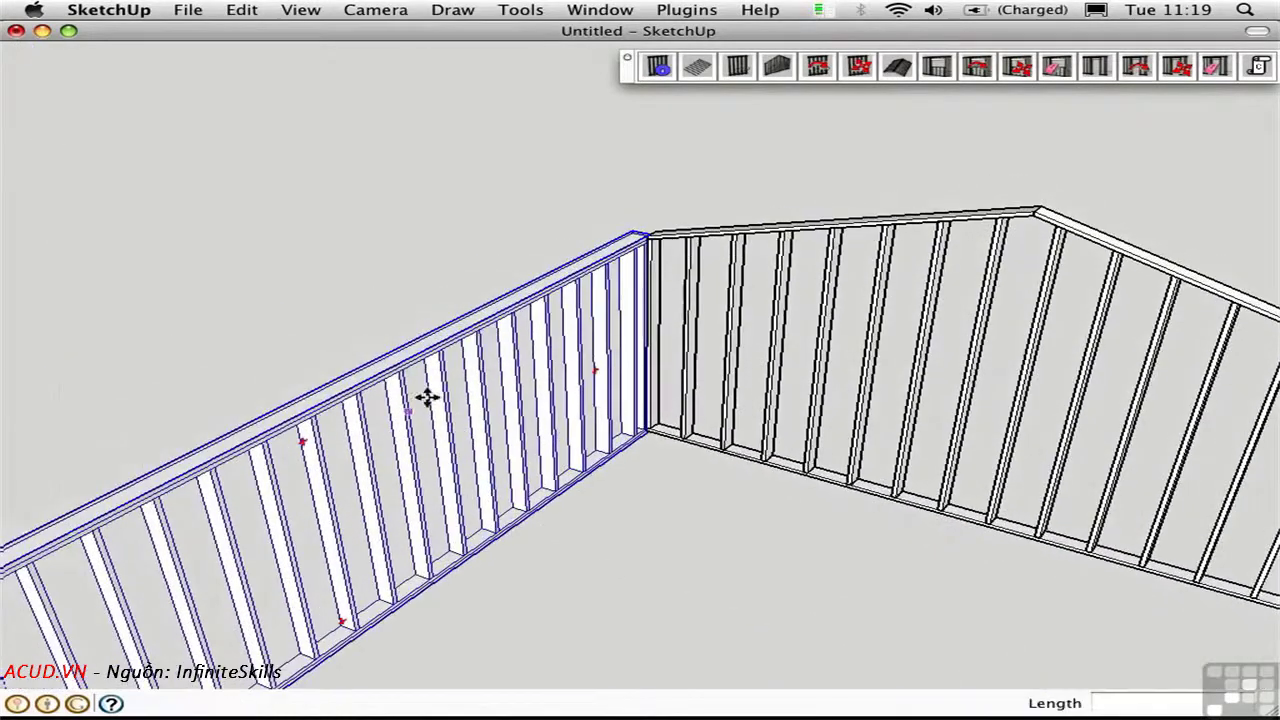
left_click(818, 67)
left_click(688, 158)
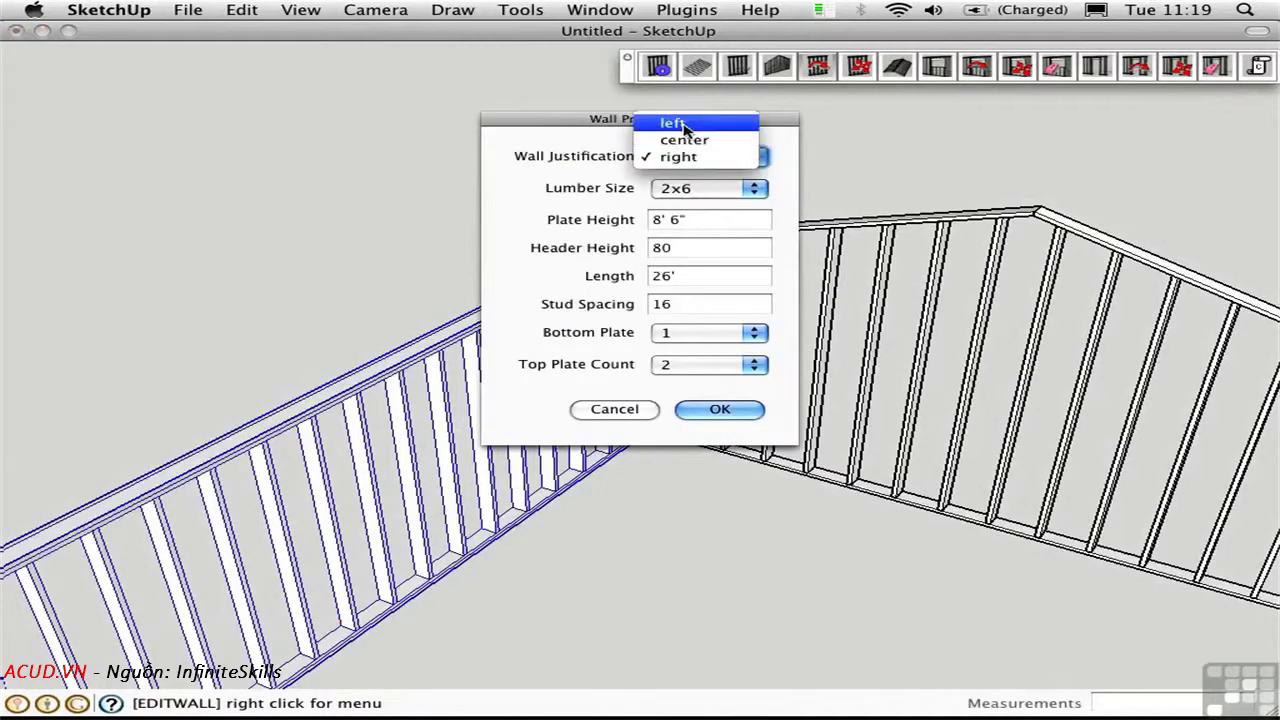
left_click(686, 124)
left_click(719, 410)
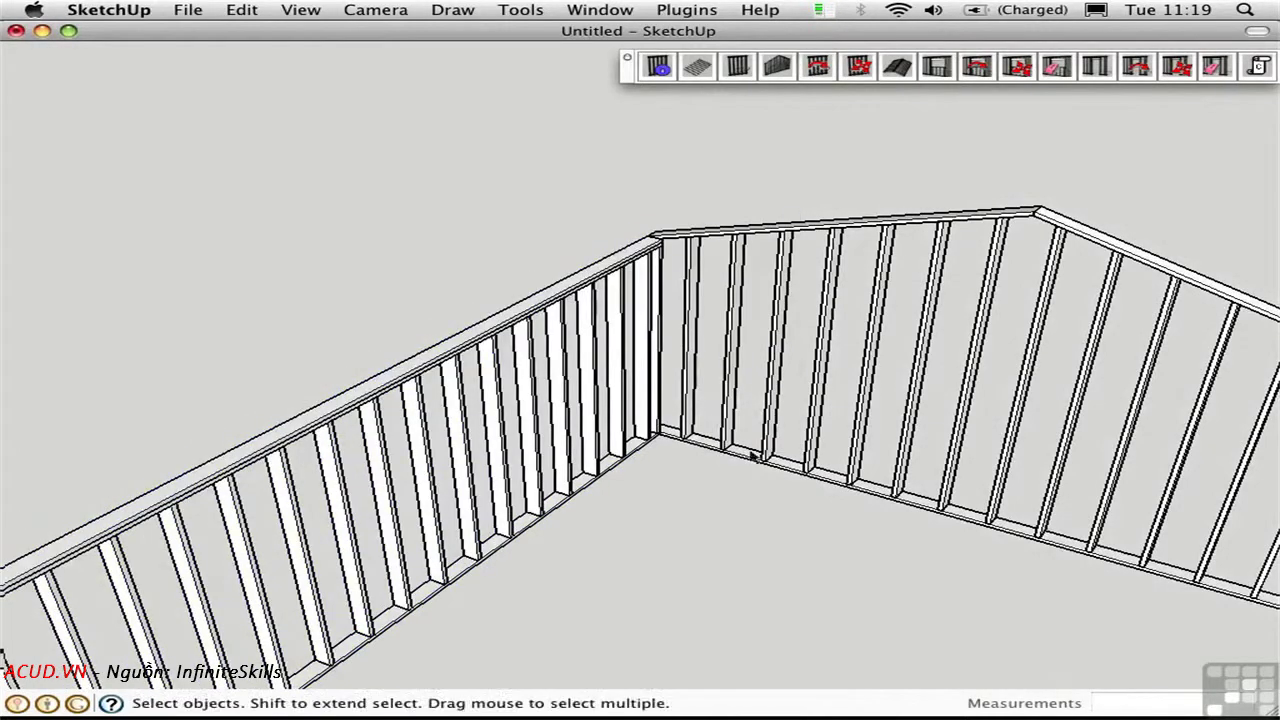
middle_click_drag(1035, 412, 726, 360)
middle_click_drag(993, 374, 640, 300)
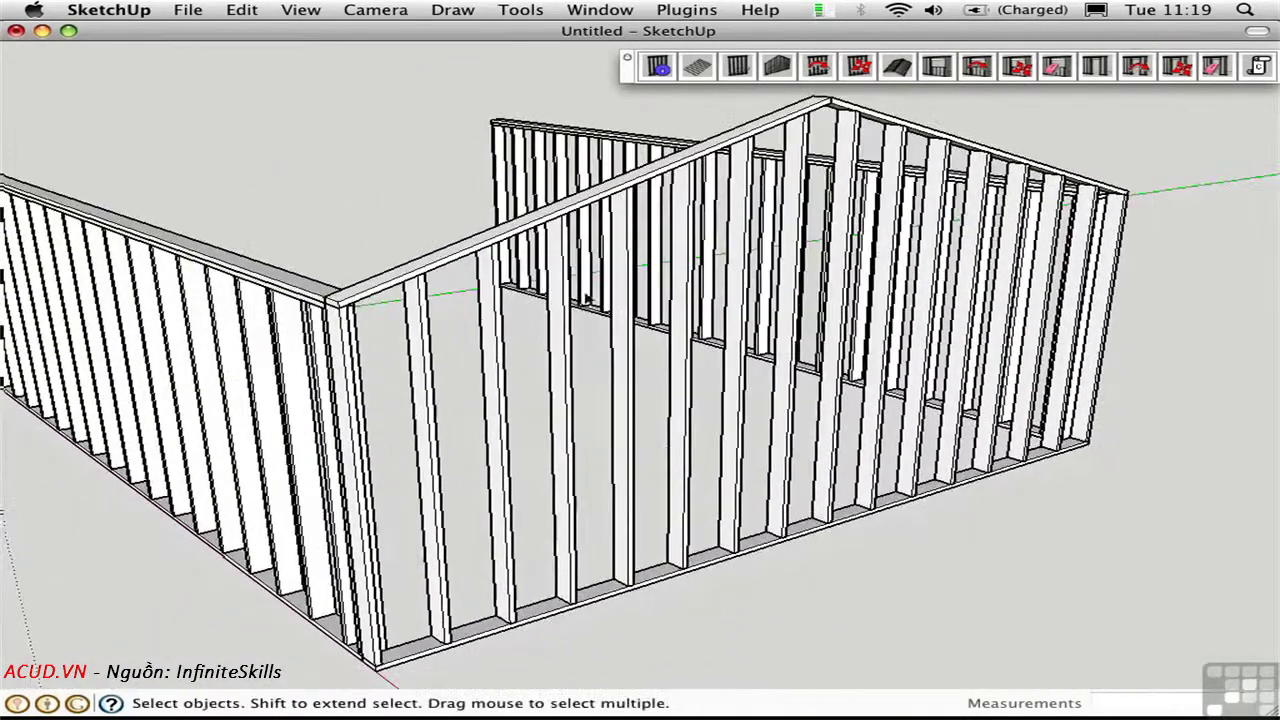
Insert a center-offset window 5' wide and 3' high with a 4x8 header and 2x4 sill near the gable wall's near corner
left_click(937, 70)
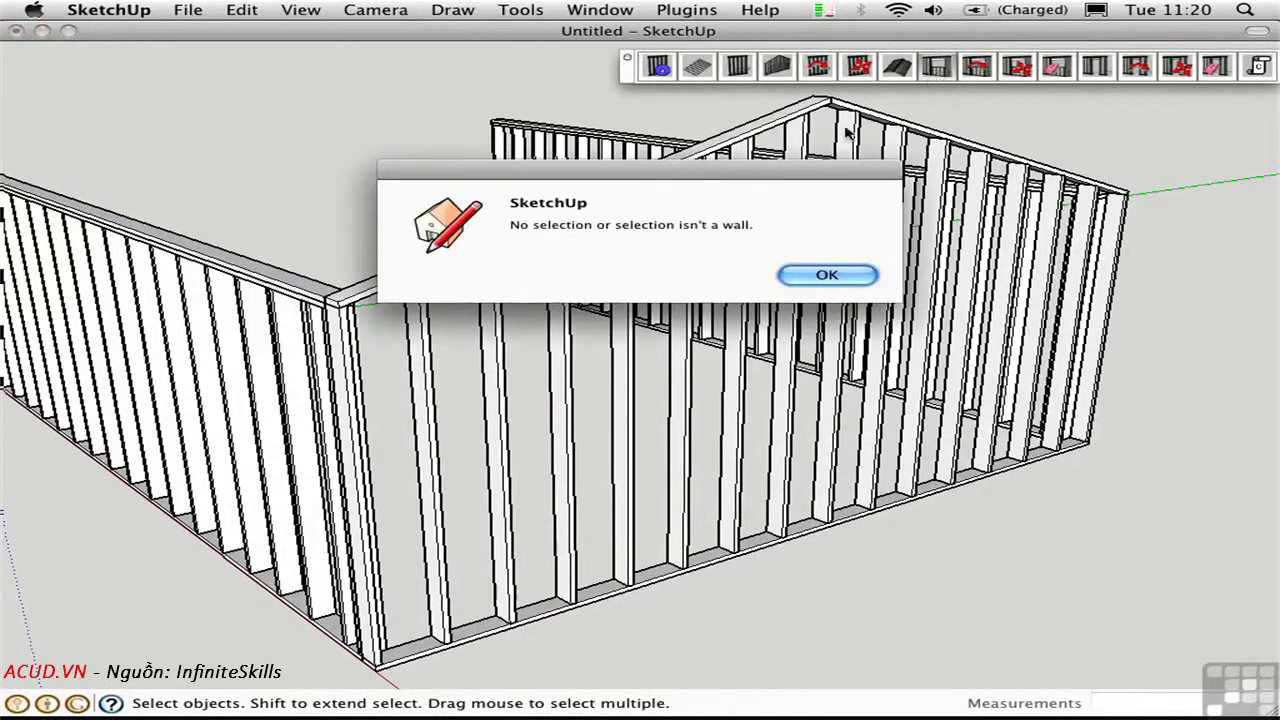
left_click(814, 279)
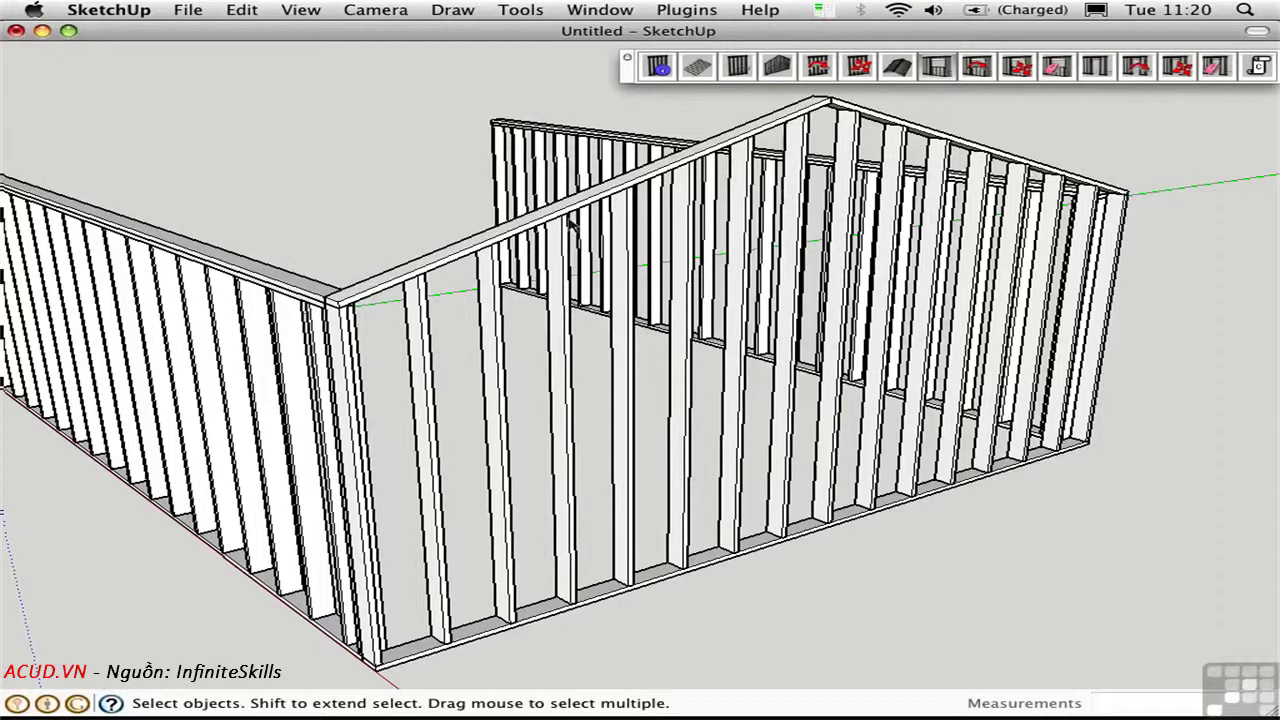
left_click(535, 357)
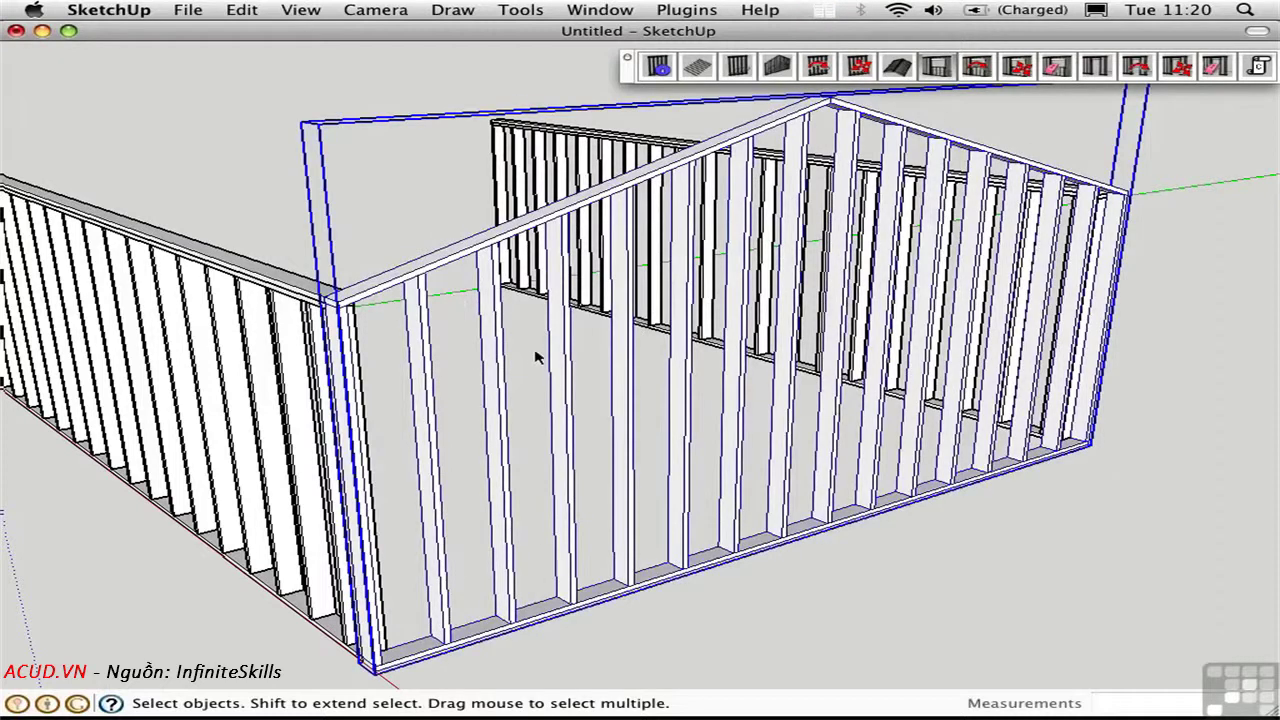
left_click(936, 68)
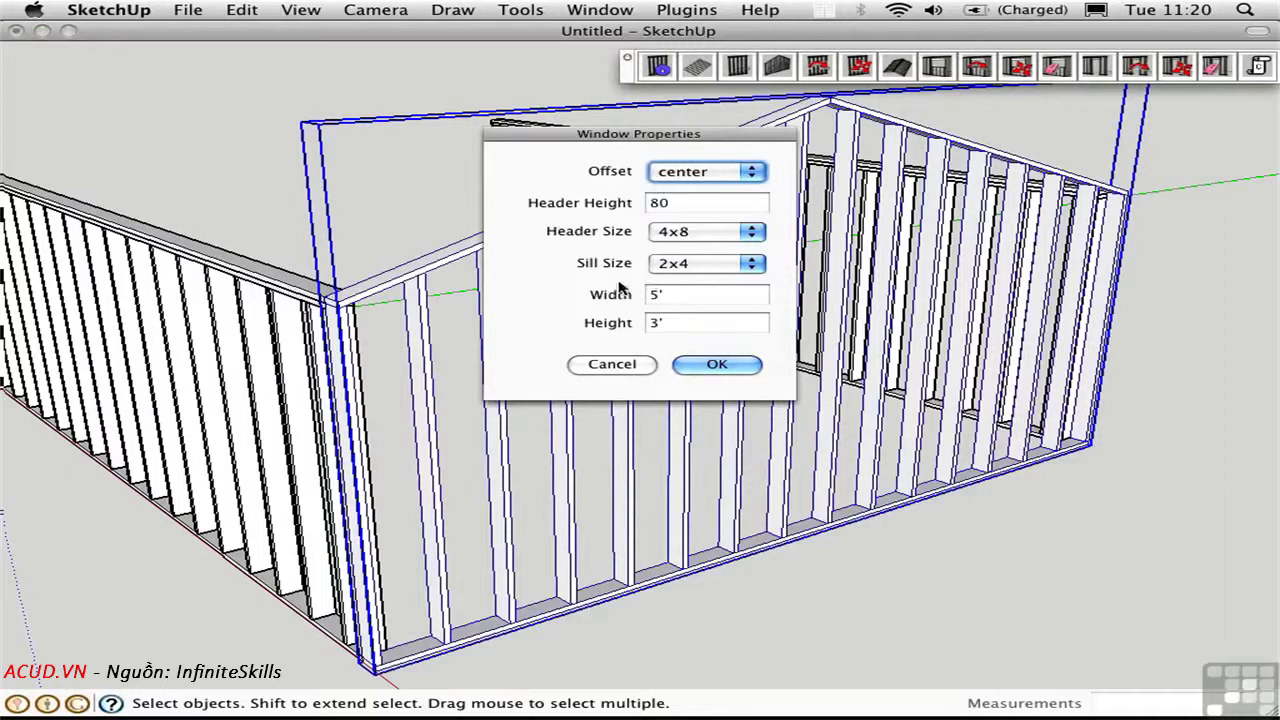
left_click(712, 365)
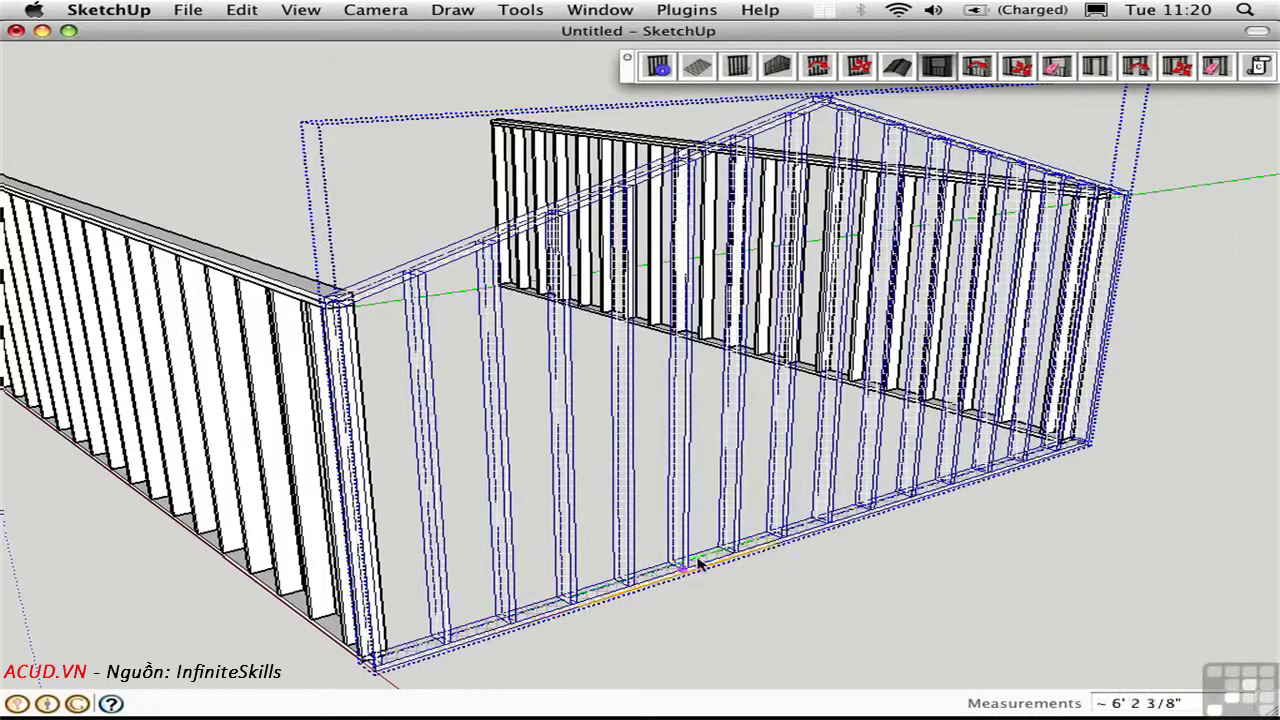
left_click(598, 622)
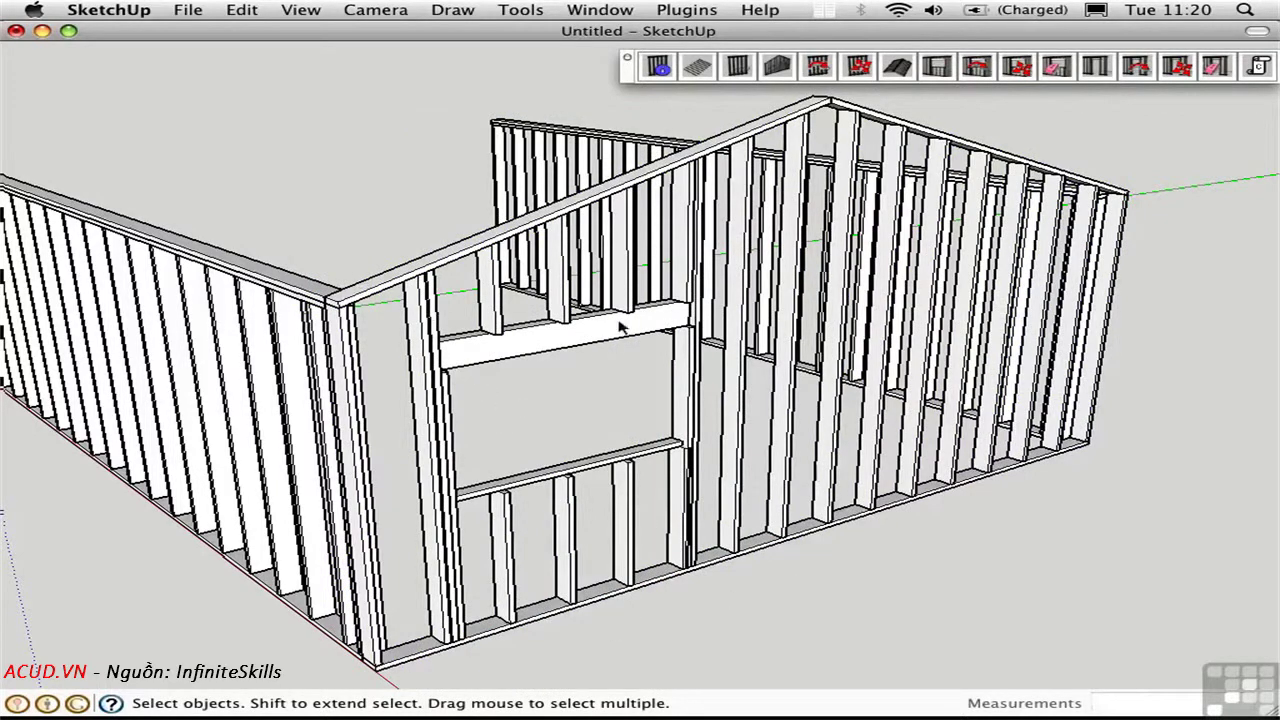
Move the window opening slightly along the gable wall toward the wall's middle
left_click(740, 508)
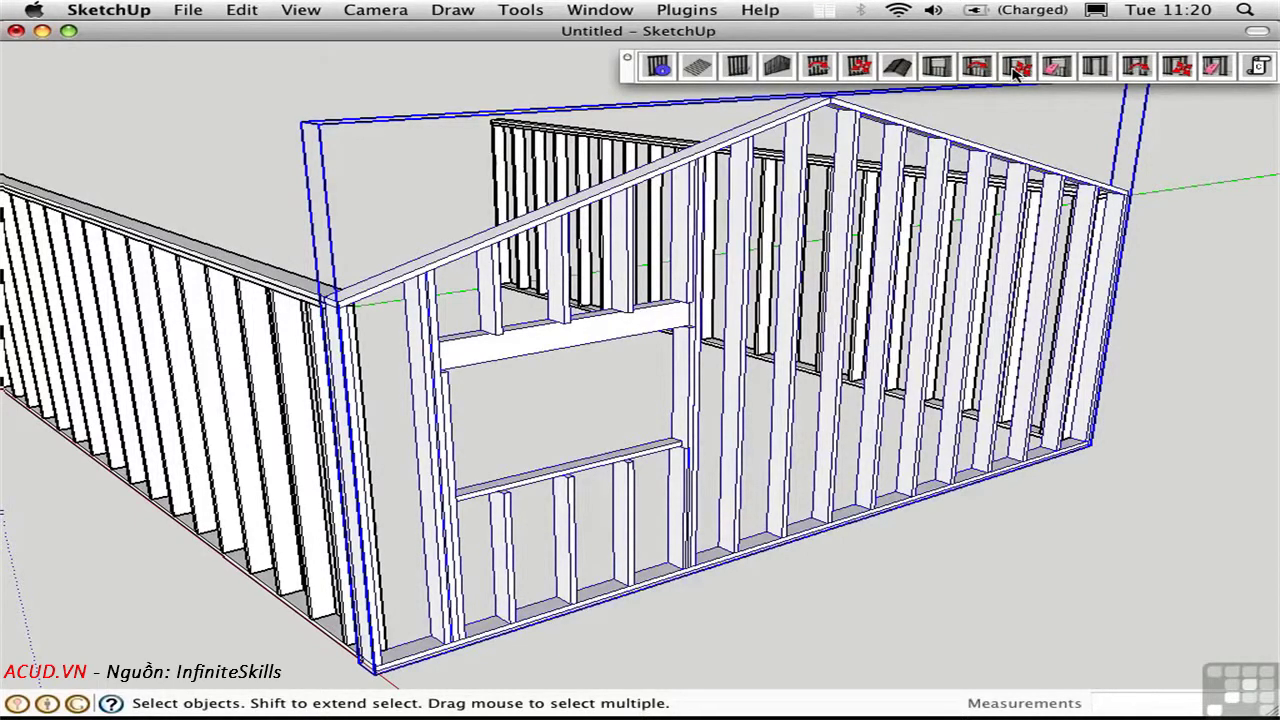
left_click(1015, 68)
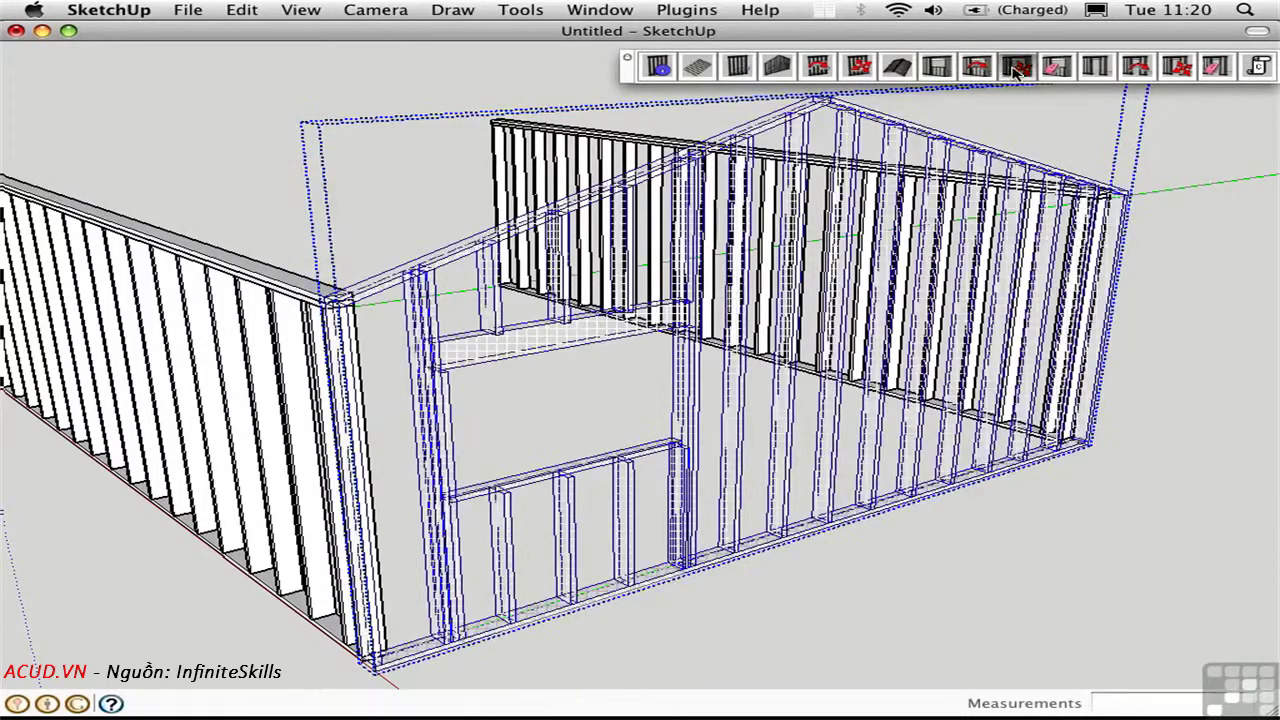
left_click(566, 612)
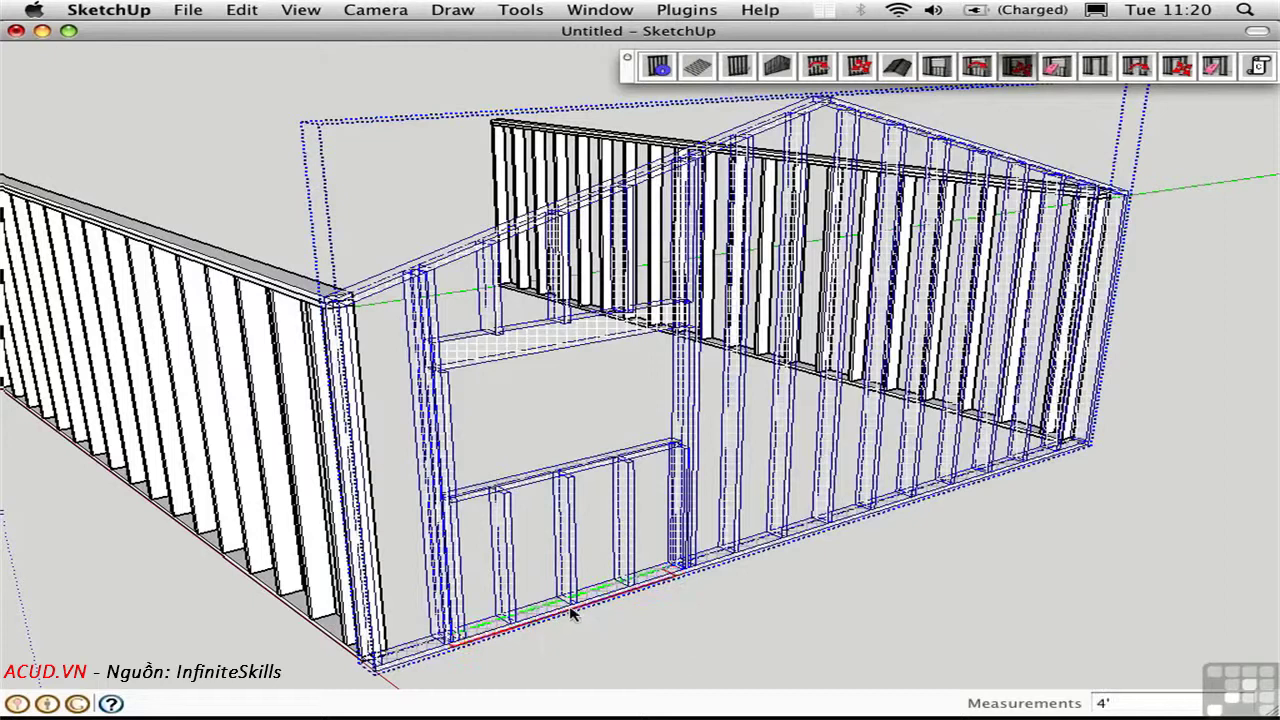
left_click(620, 597)
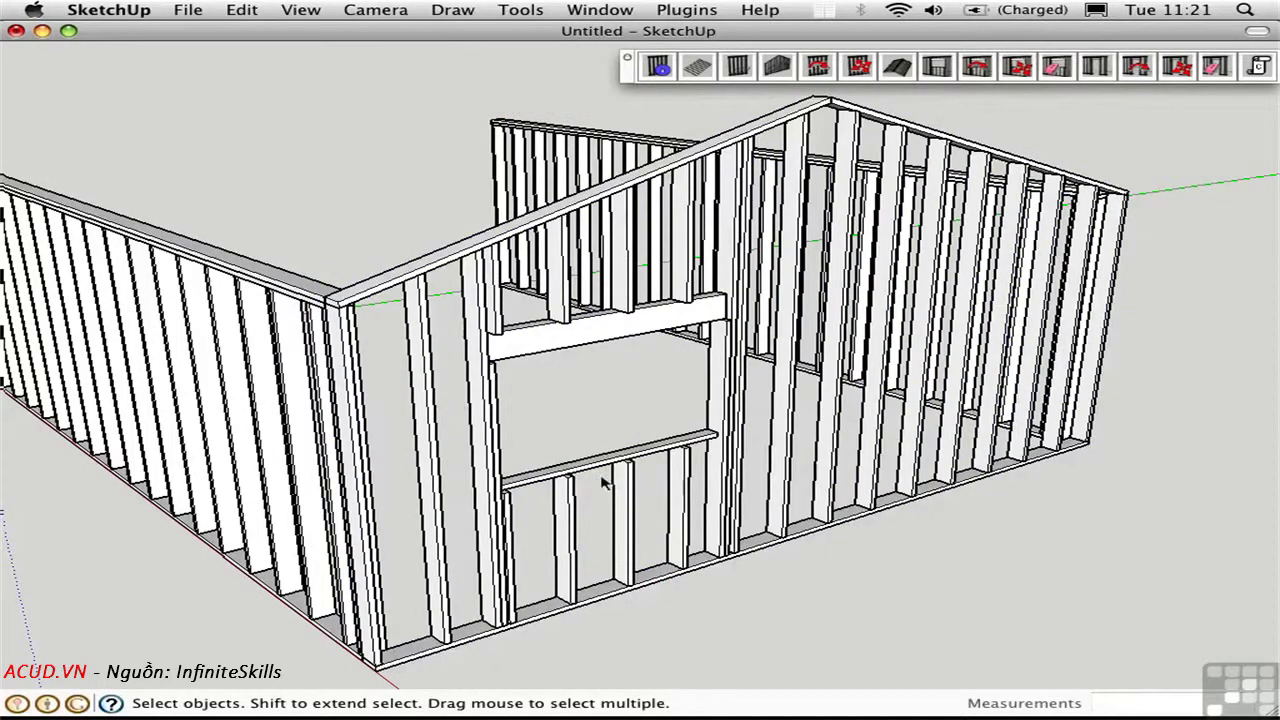
Insert a center-offset door 3' wide and 80 high with a 4x8 header in the other half of the gable wall
middle_click_drag(806, 422, 563, 415)
middle_click_drag(428, 430, 447, 378)
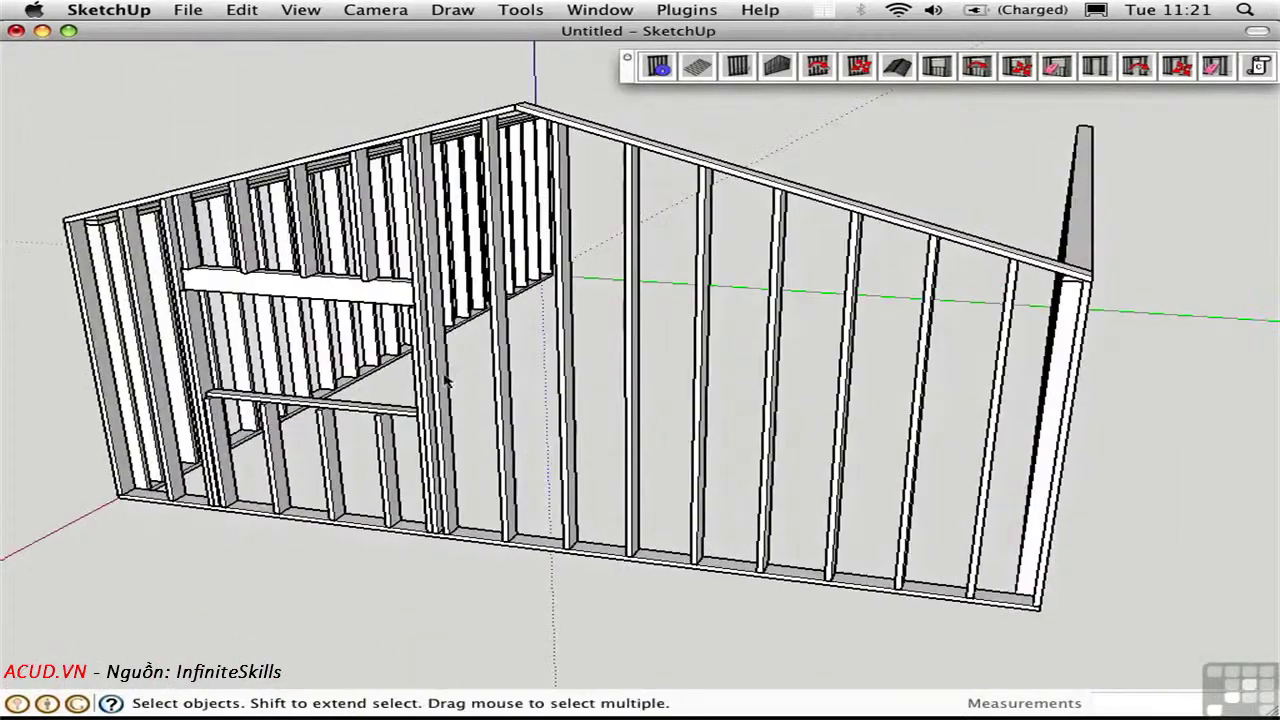
left_click(706, 490)
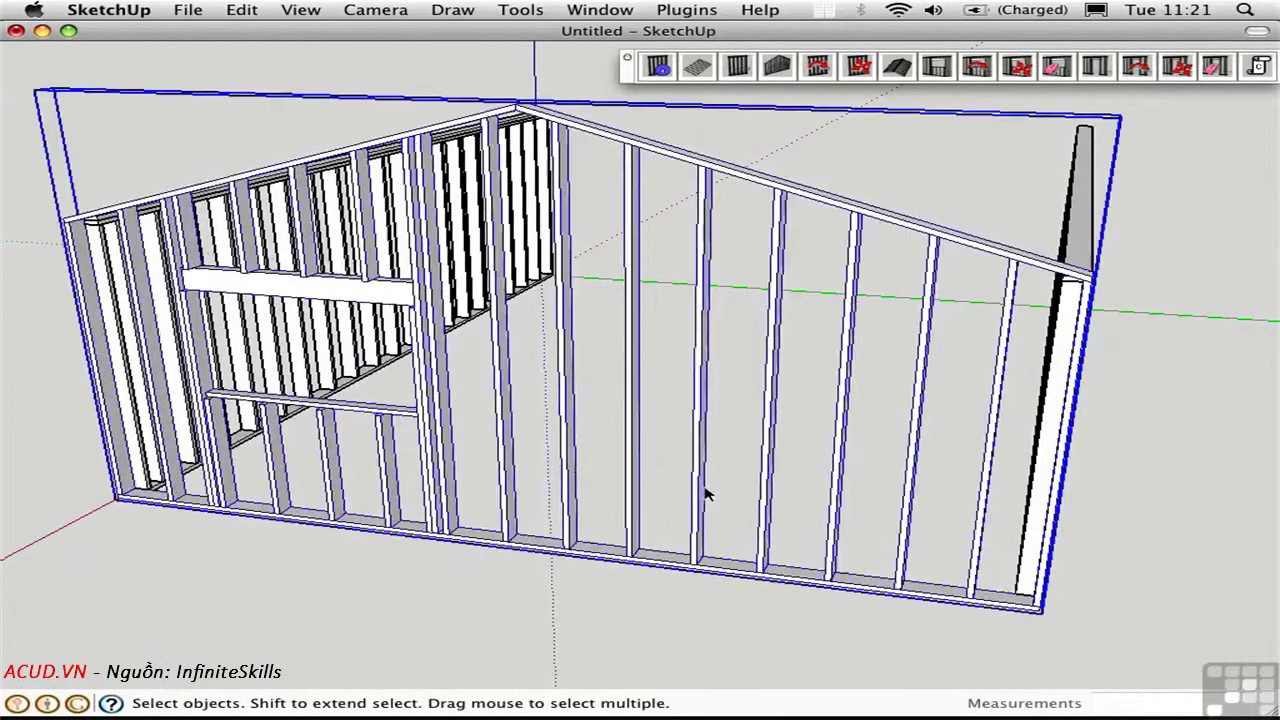
left_click(1097, 66)
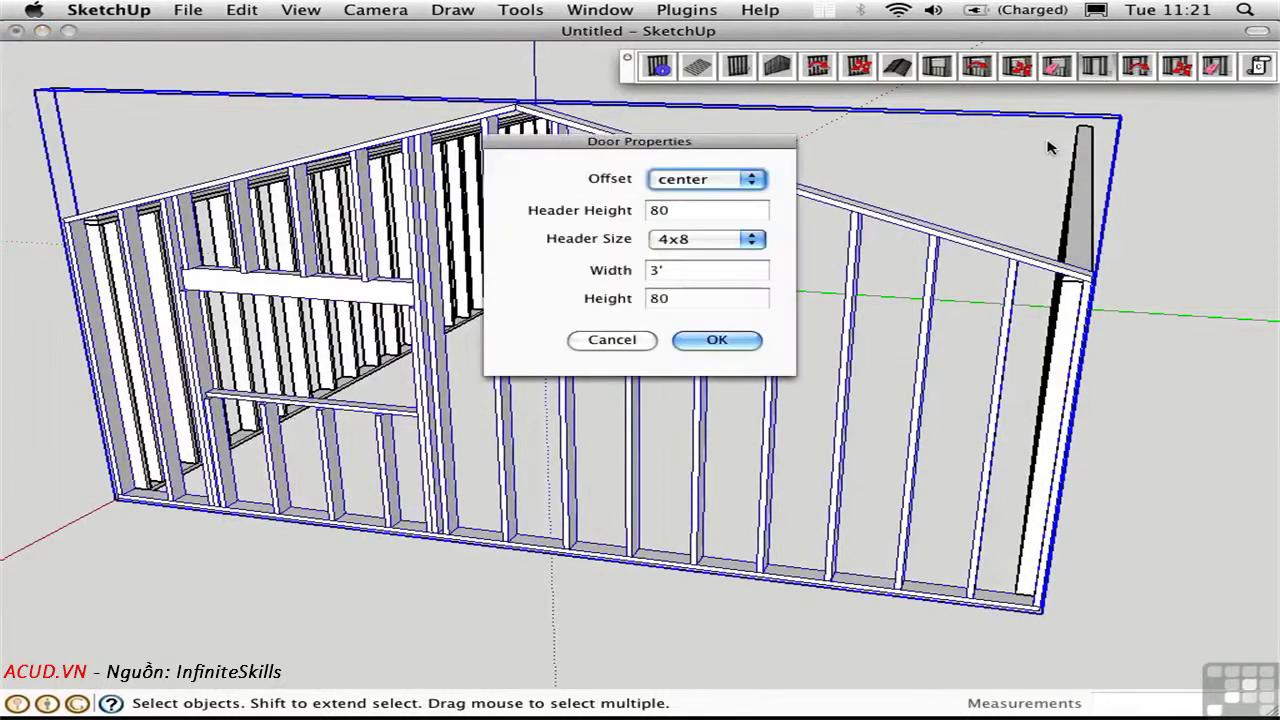
left_click(708, 340)
left_click(740, 611)
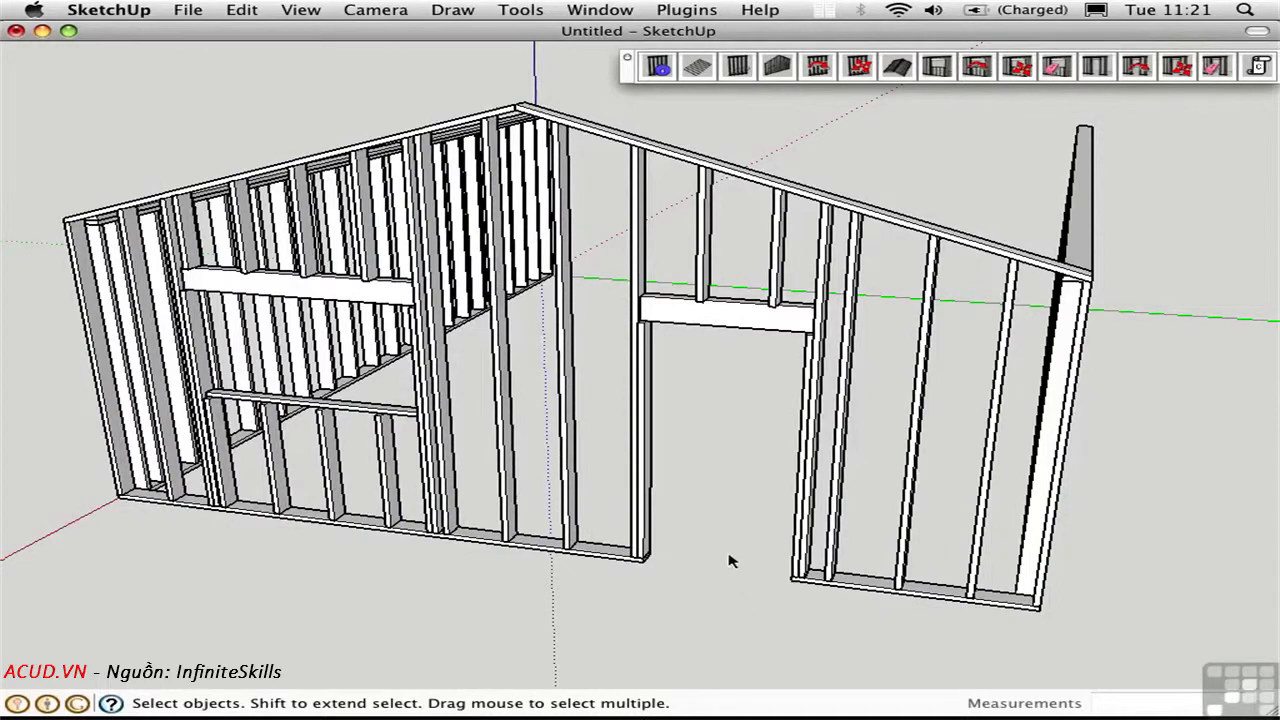
Draw a 20' long 2x6 gable wall with pitch 4.0 across the open end, joining the two stud walls' ends on the green axis
middle_click_drag(728, 536, 660, 470)
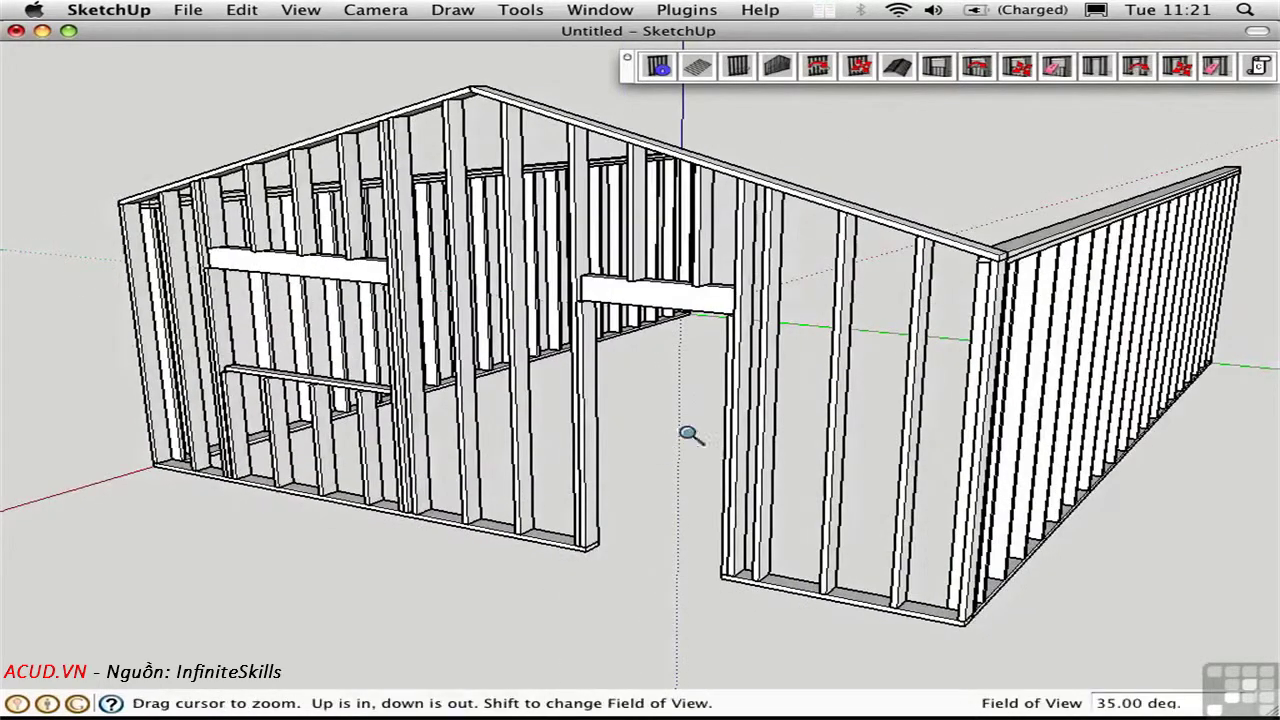
scroll(680, 420, "down", 2)
middle_click_drag(680, 413, 577, 323)
scroll(575, 280, "up", 2)
scroll(600, 300, "up", 1)
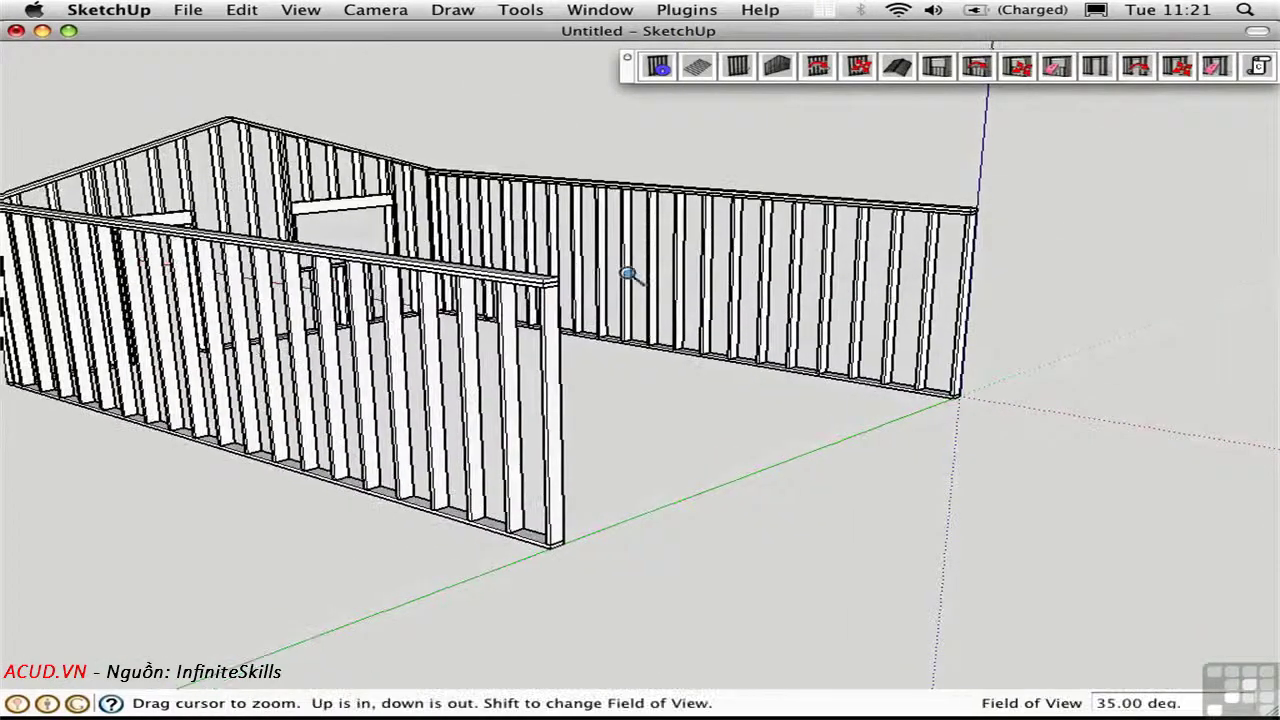
left_click(777, 67)
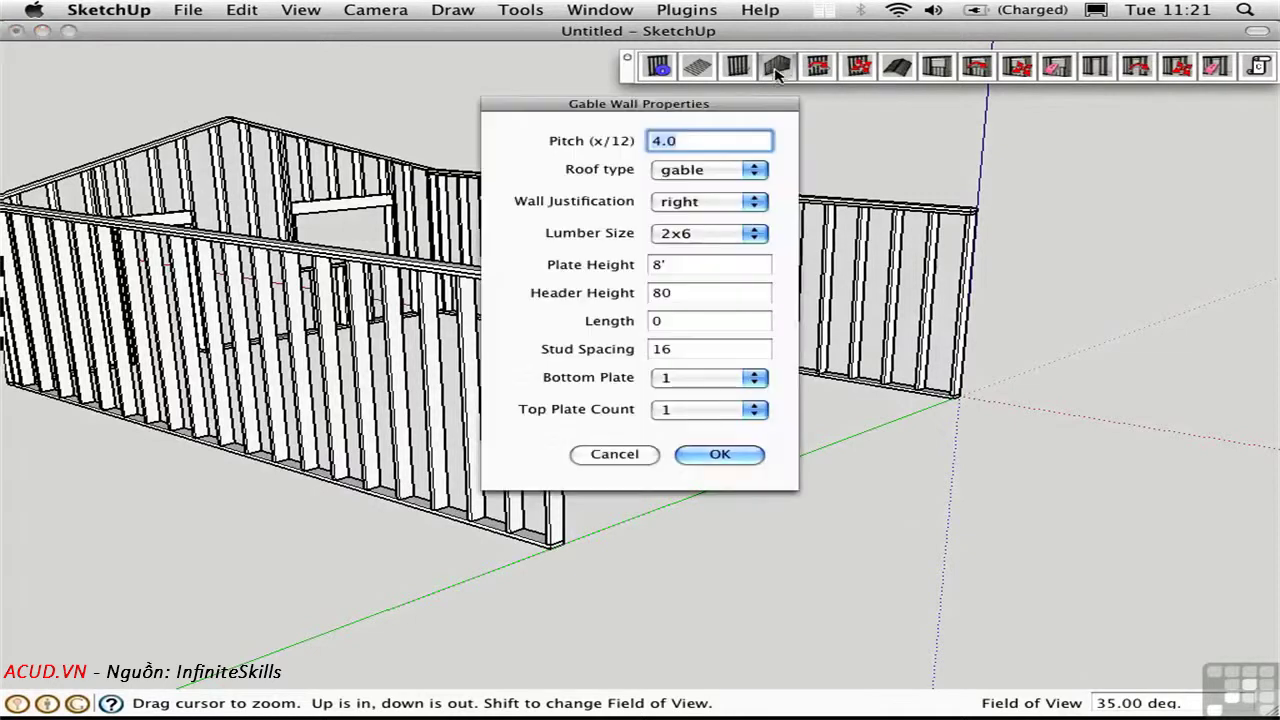
left_click(716, 172)
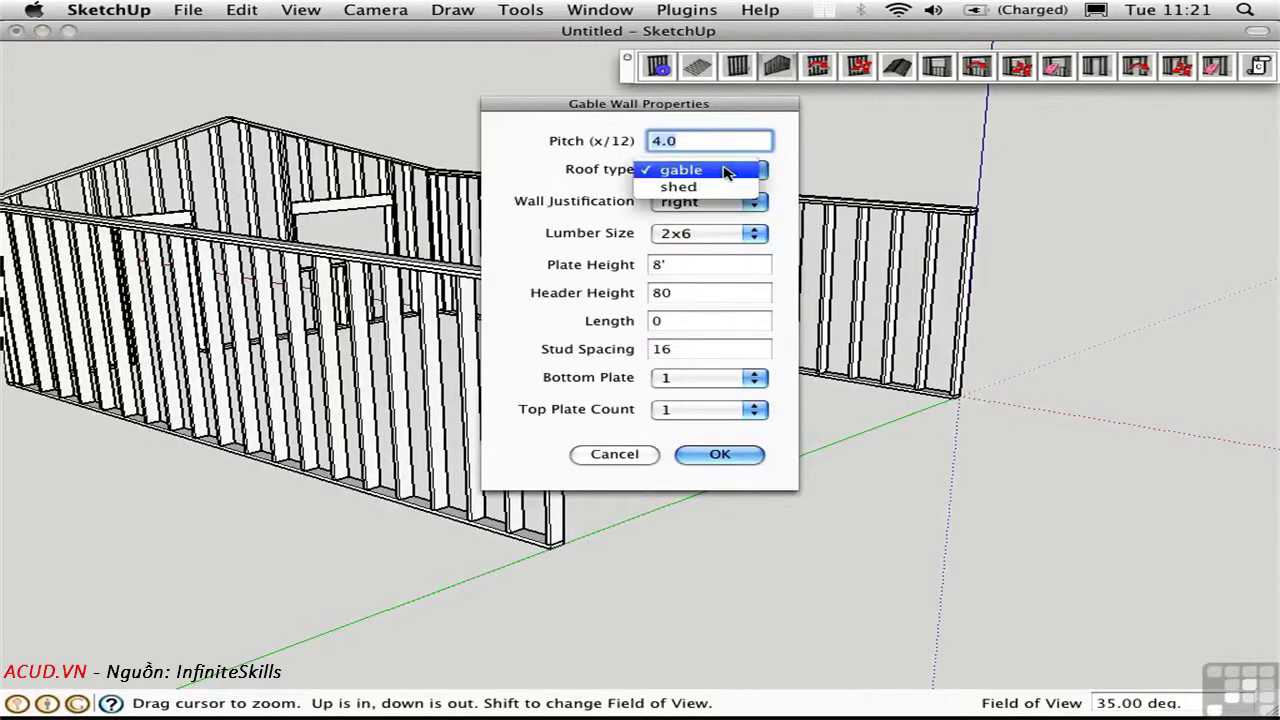
left_click(547, 164)
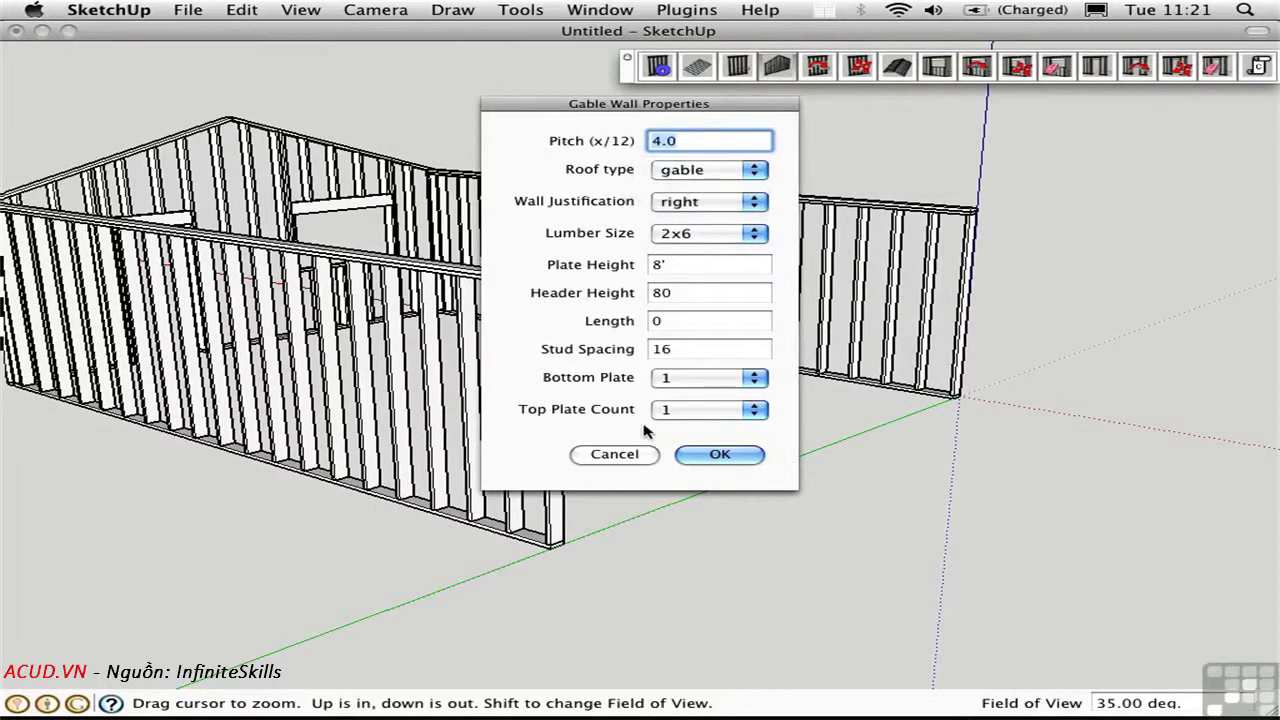
left_click(716, 455)
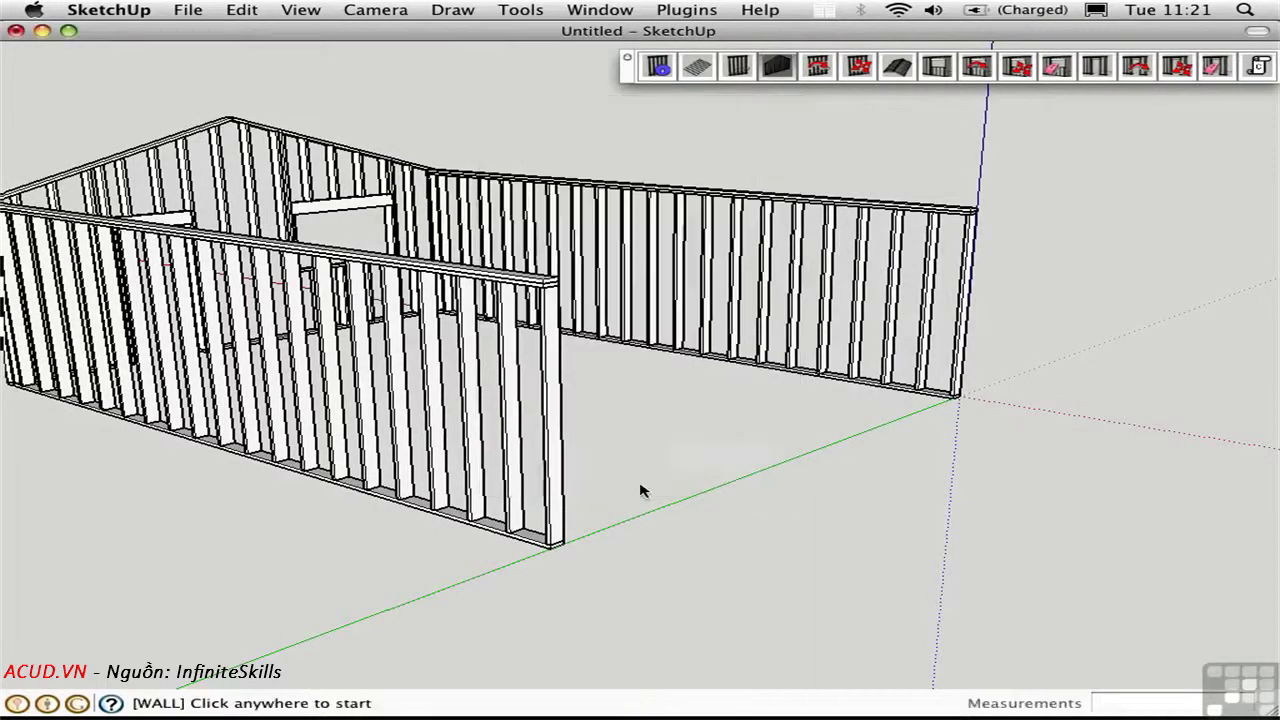
left_click(555, 548)
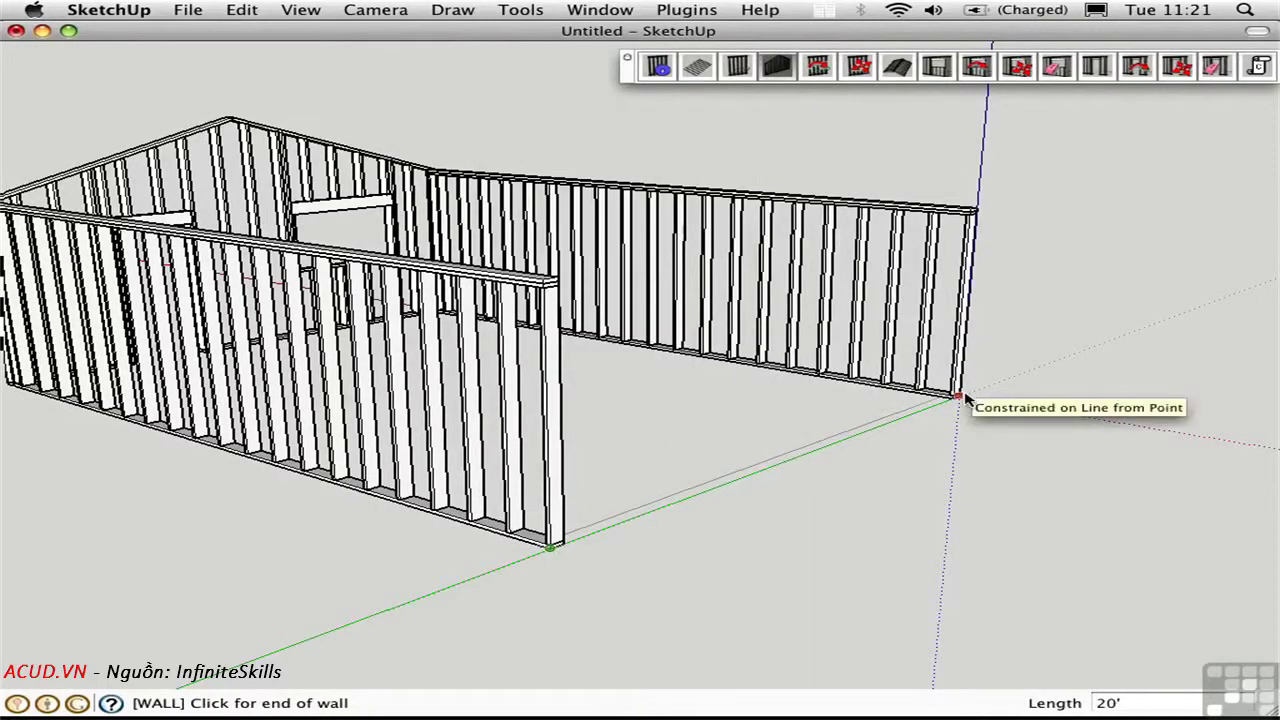
left_click(961, 397)
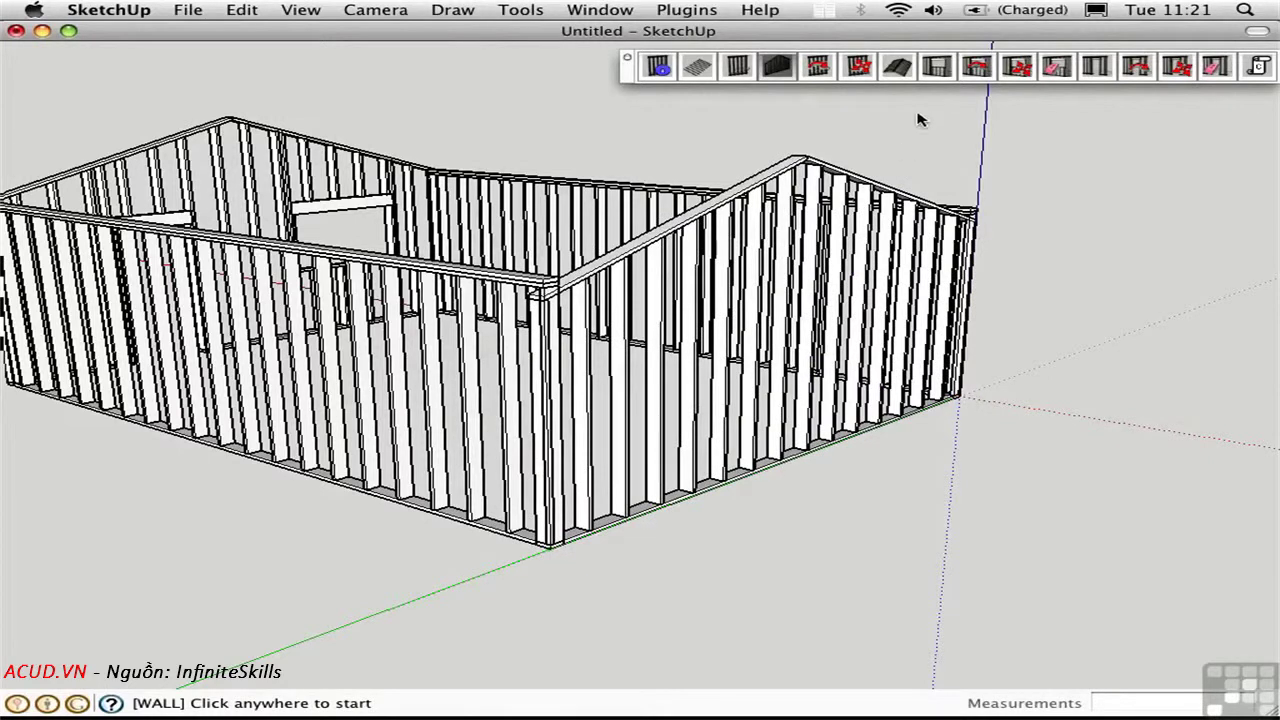
Edit the second gable wall's properties to left wall justification and a plate height of 8' 6"
key("space")
left_click(838, 172)
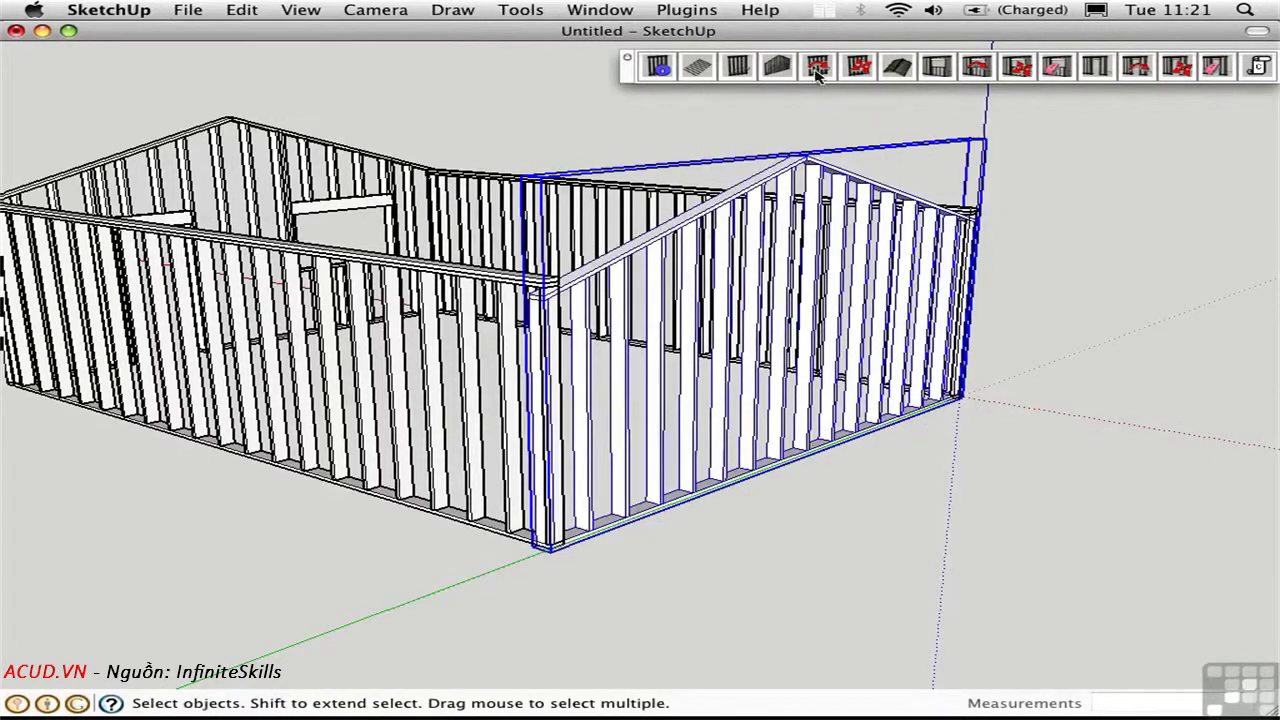
left_click(818, 70)
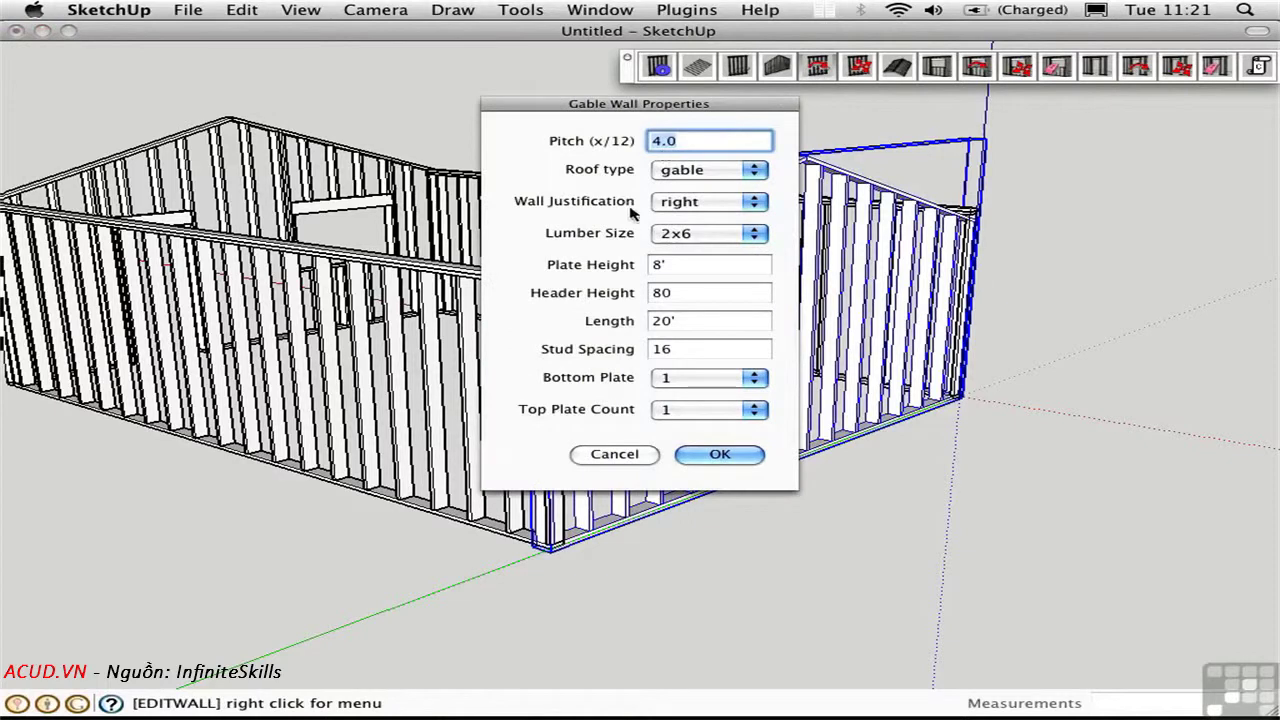
left_click(680, 203)
left_click(672, 168)
left_click(667, 267)
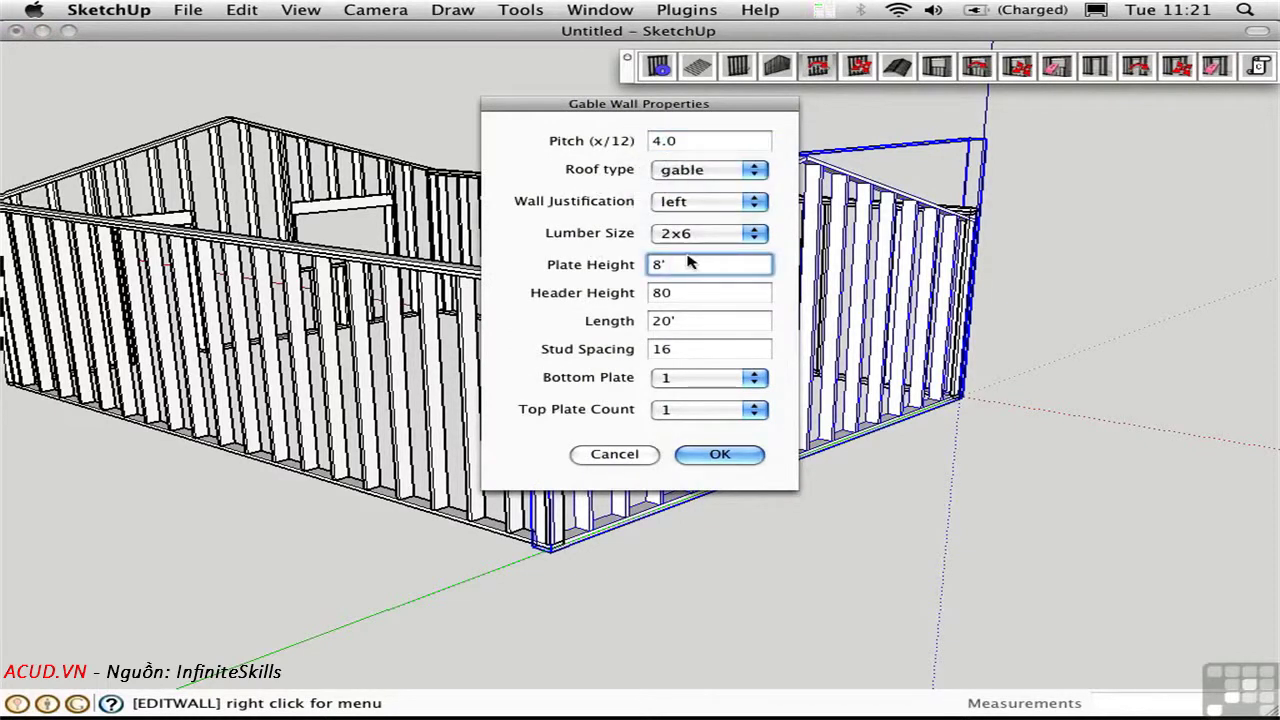
type("6")
left_click(688, 454)
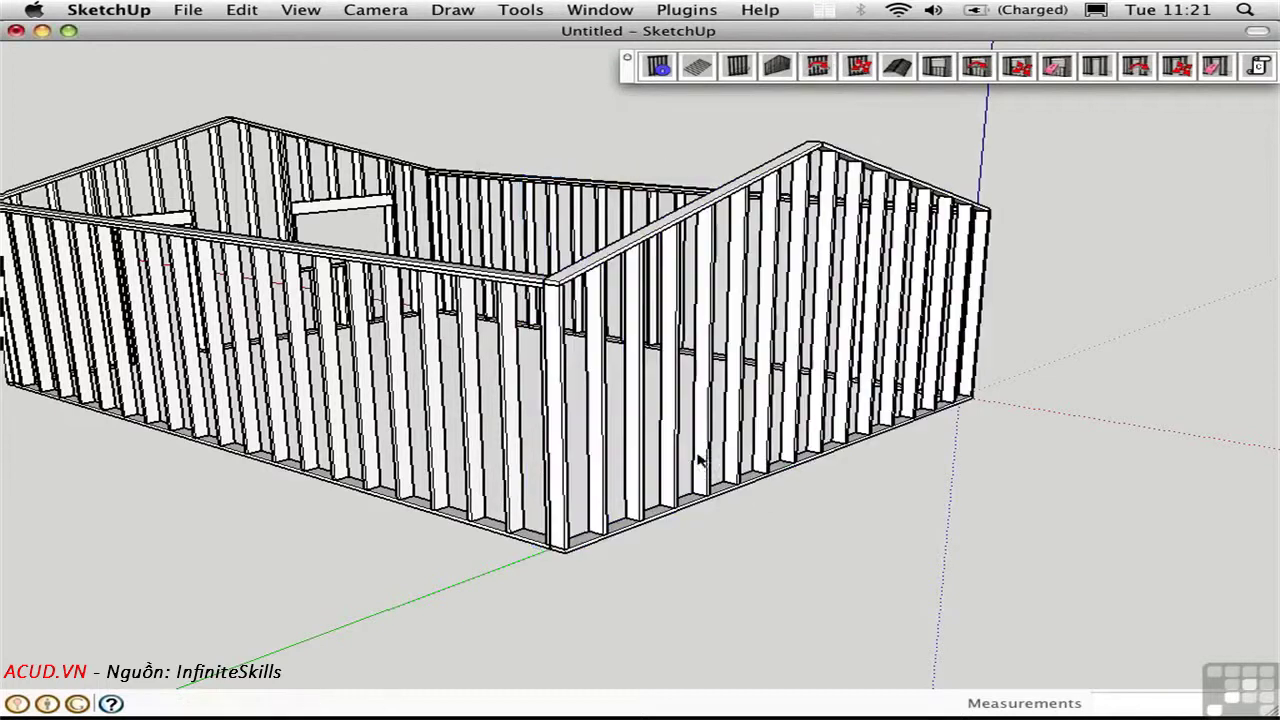
Frame a 2x8 gable roof over the walls' top corners with joist spacing 24, pitch 4.0, overhang 18 and rake 12
middle_click_drag(415, 373, 589, 458)
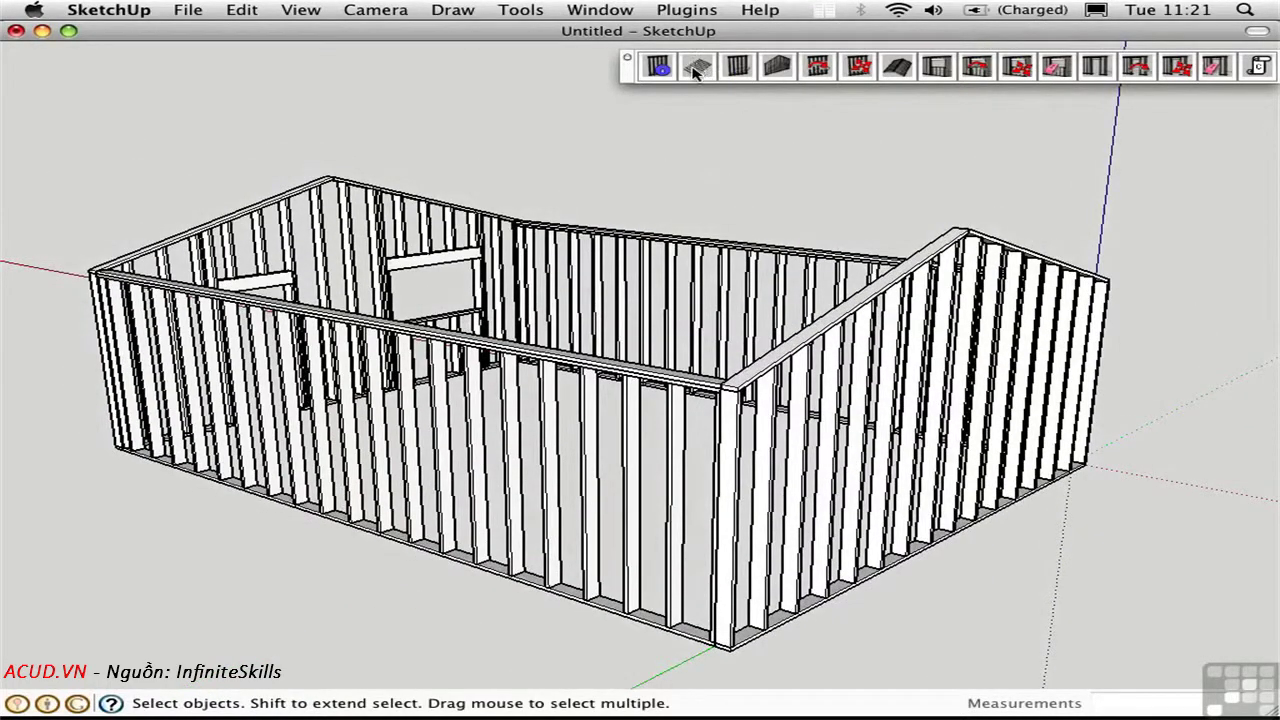
left_click(897, 68)
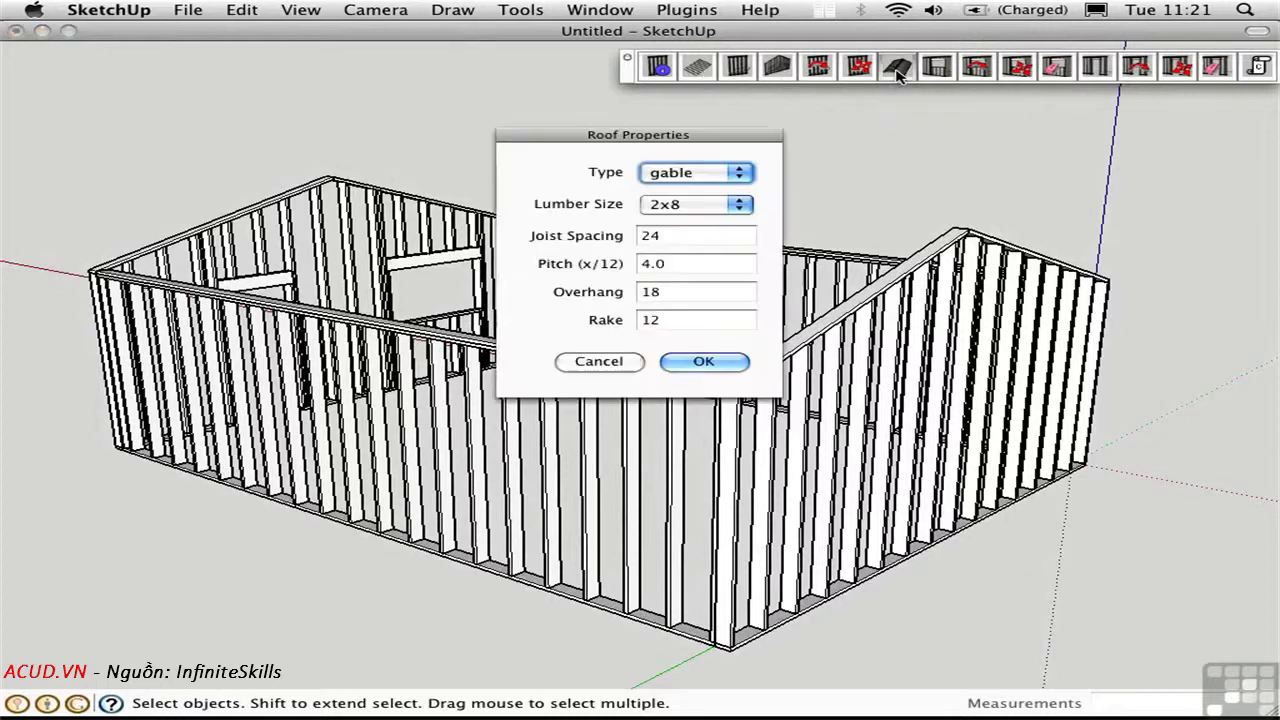
left_click(685, 174)
left_click(700, 170)
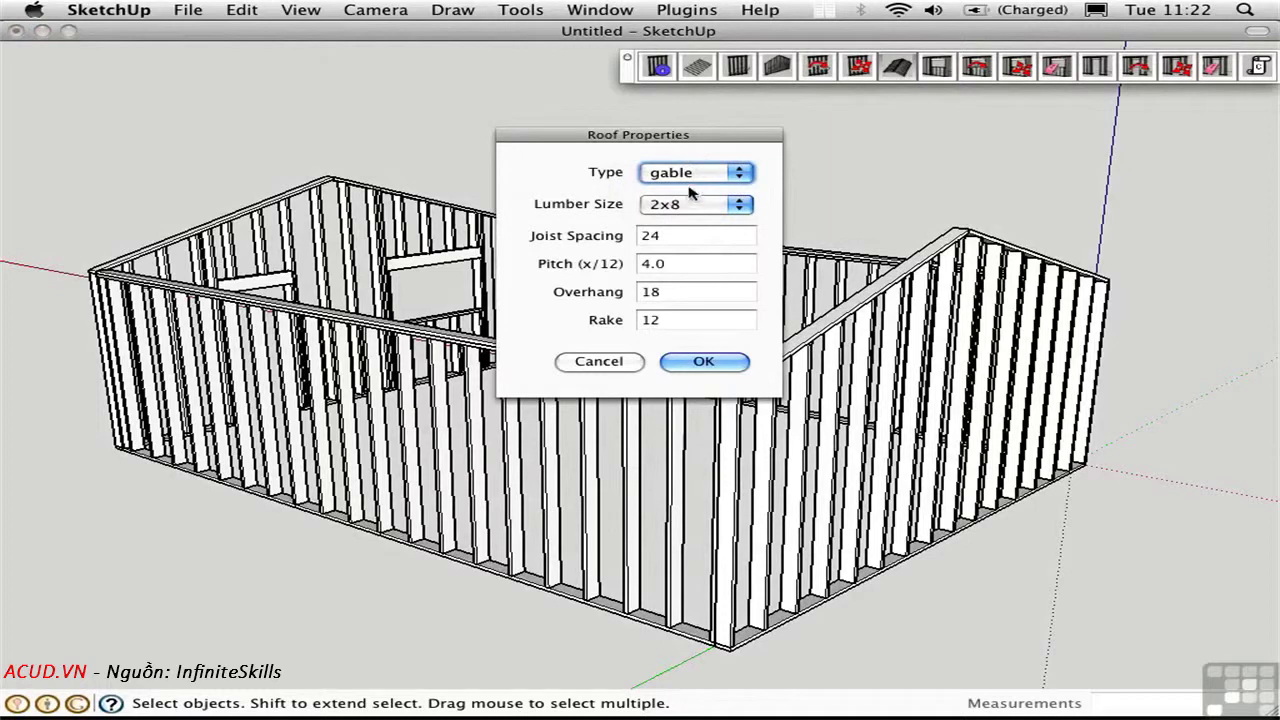
left_click(703, 361)
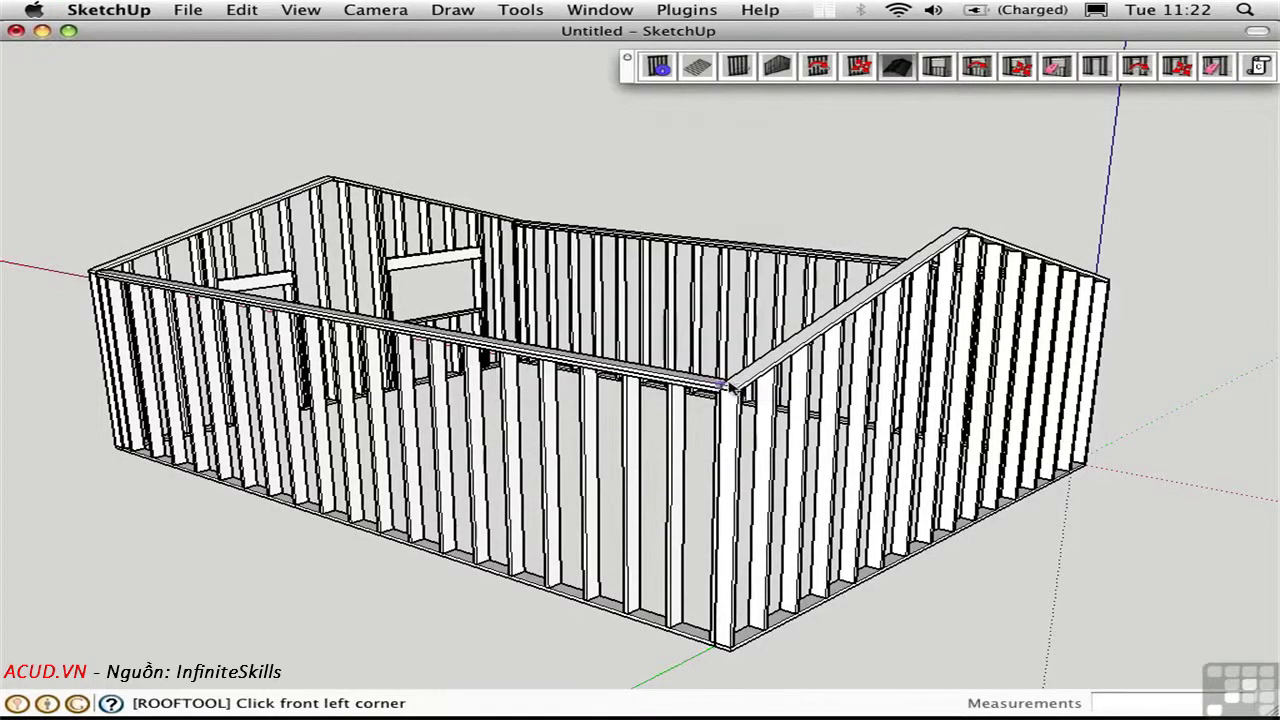
left_click(738, 390)
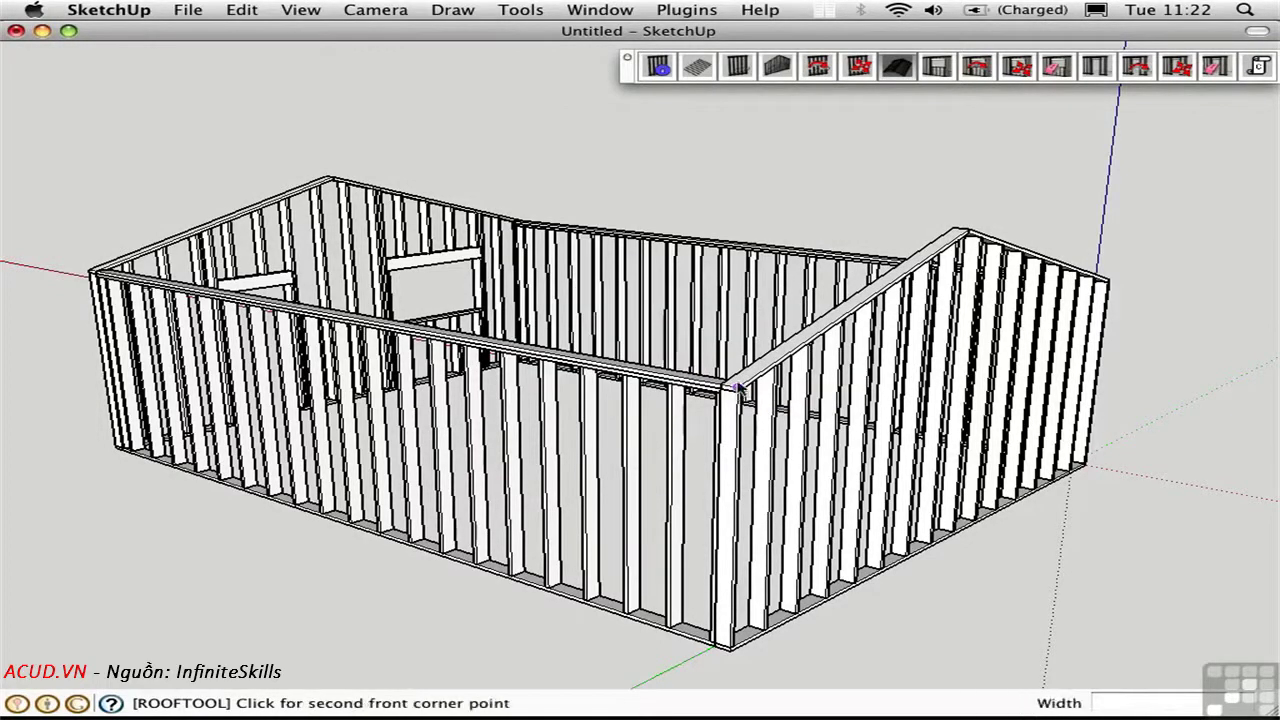
middle_click_drag(1090, 290, 330, 318)
left_click(741, 390)
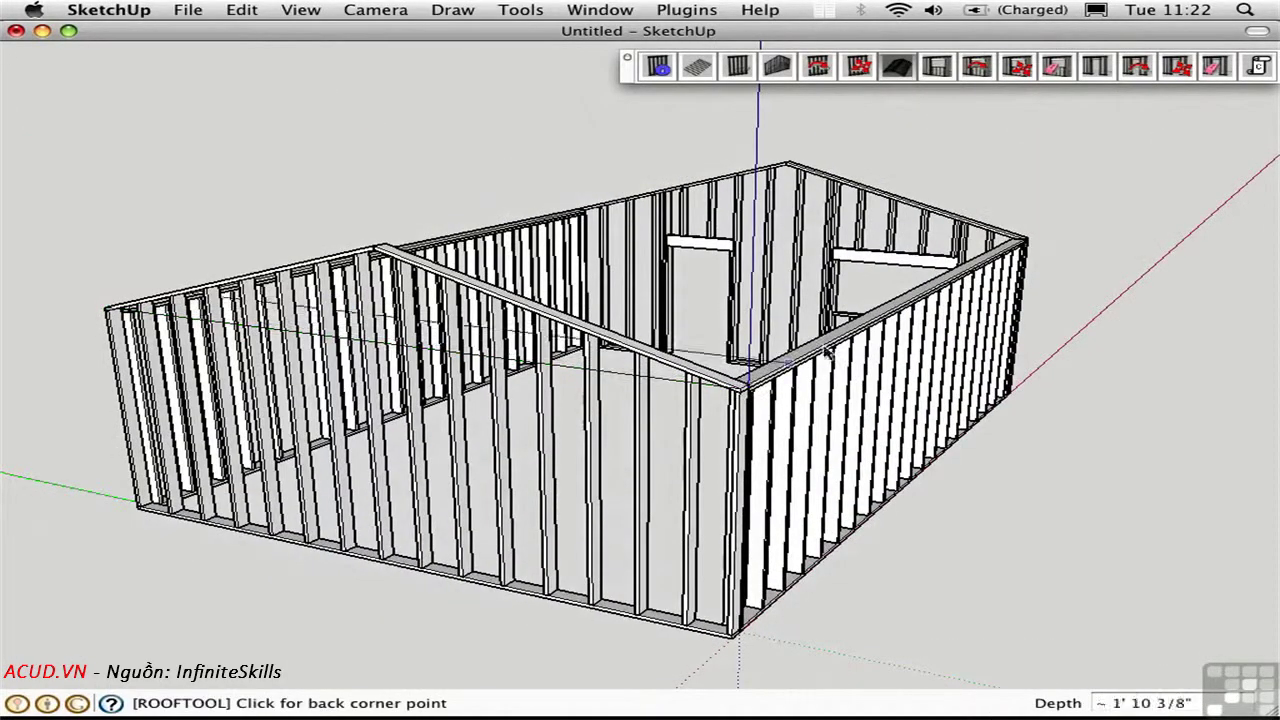
middle_click_drag(990, 280, 903, 286)
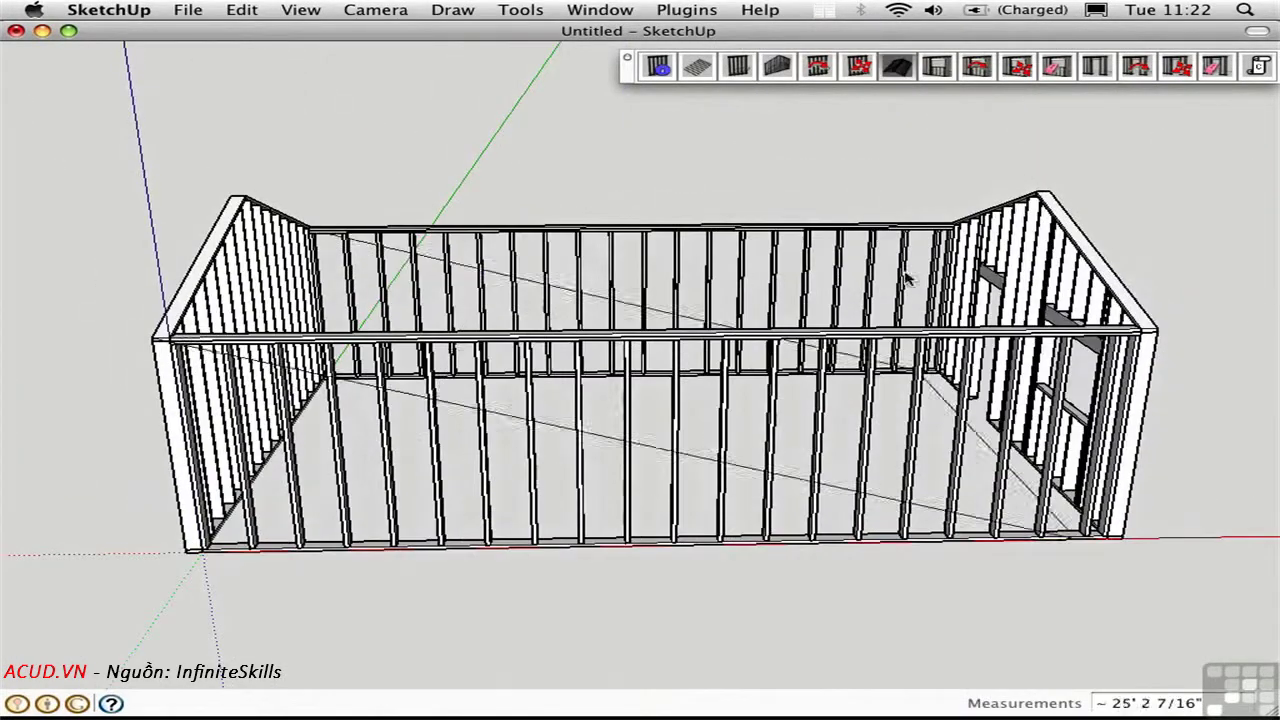
left_click(1160, 333)
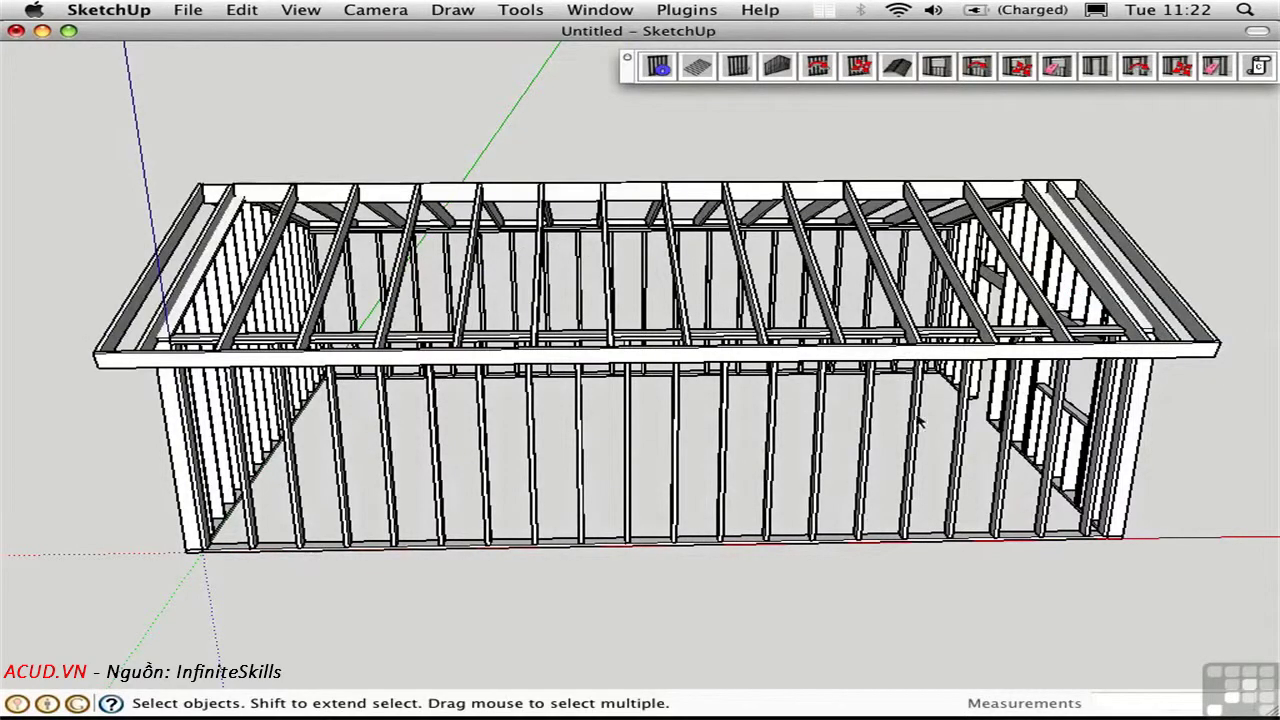
middle_click_drag(204, 365, 665, 421)
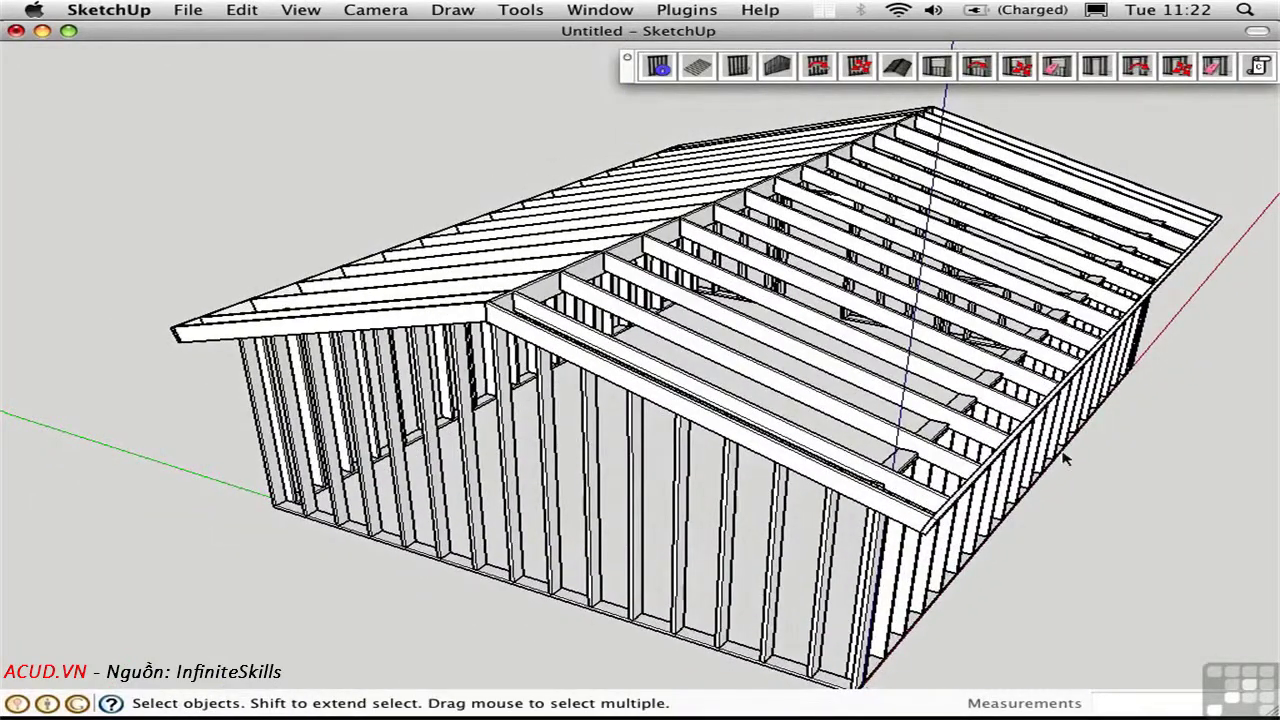